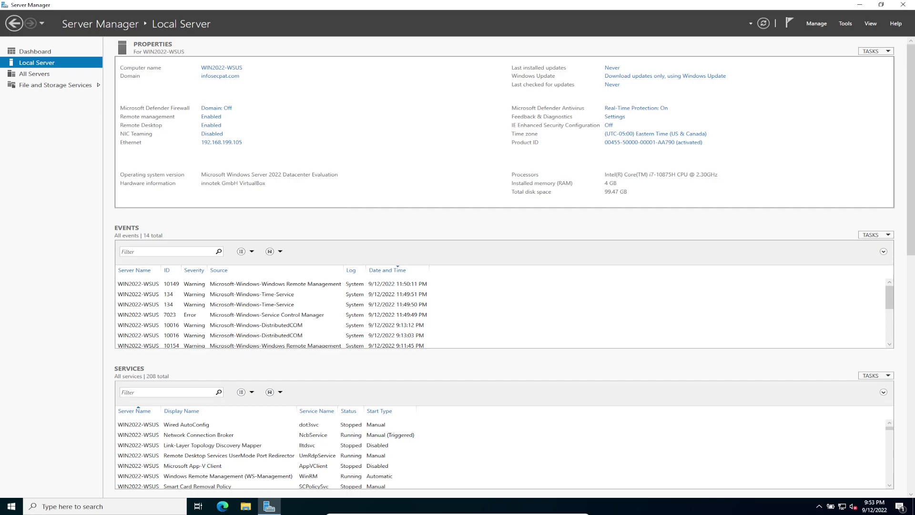
# Start adding roles and features, choosing a role-based or feature-based installation on the WIN2022-WSUS server.
pyautogui.click(816, 24)
pyautogui.press('Down')
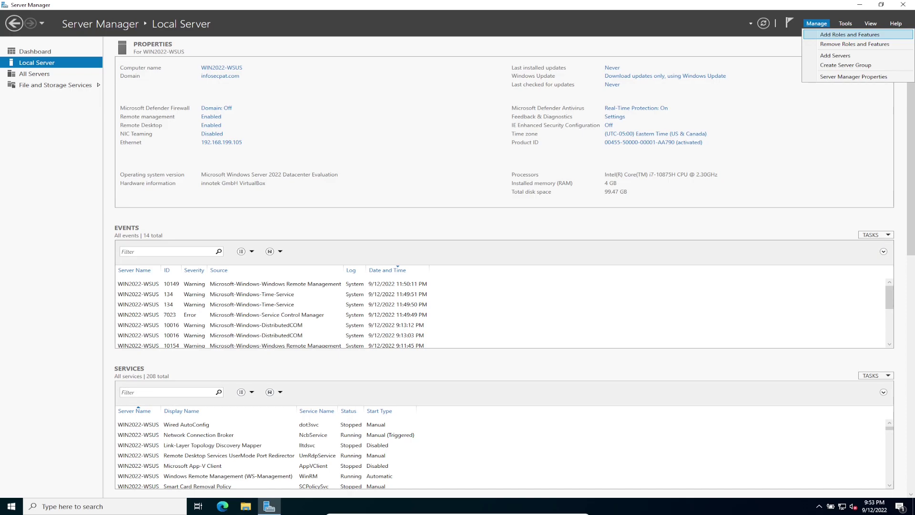
pyautogui.press('Return')
pyautogui.moveTo(341, 85); pyautogui.dragTo(419, 70)
pyautogui.press('Return')
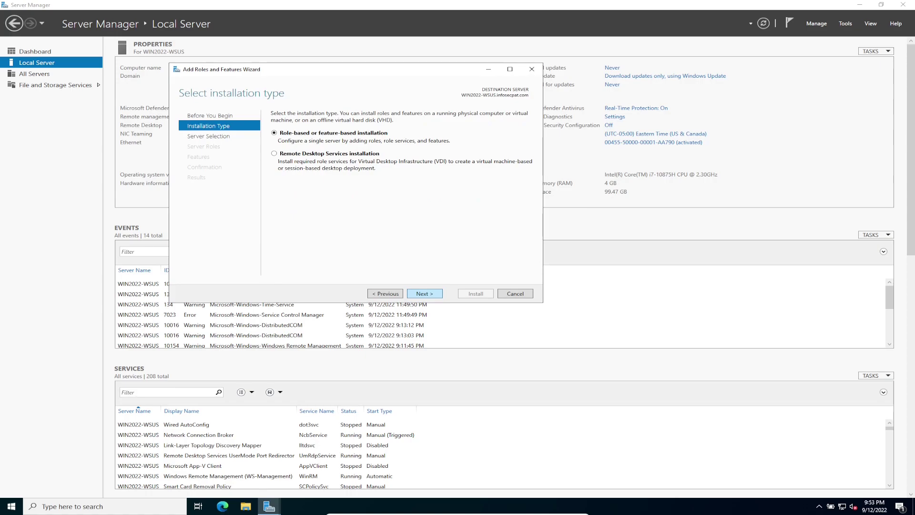
pyautogui.press('Return')
pyautogui.press('Return')
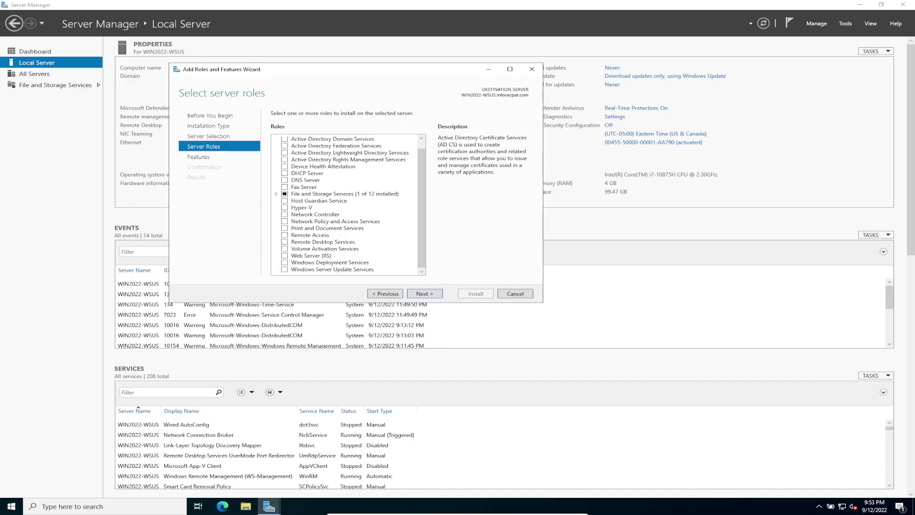
# Select the Windows Server Update Services role with its required features, keeping the WID Connectivity and WSUS Services role services.
pyautogui.click(284, 269)
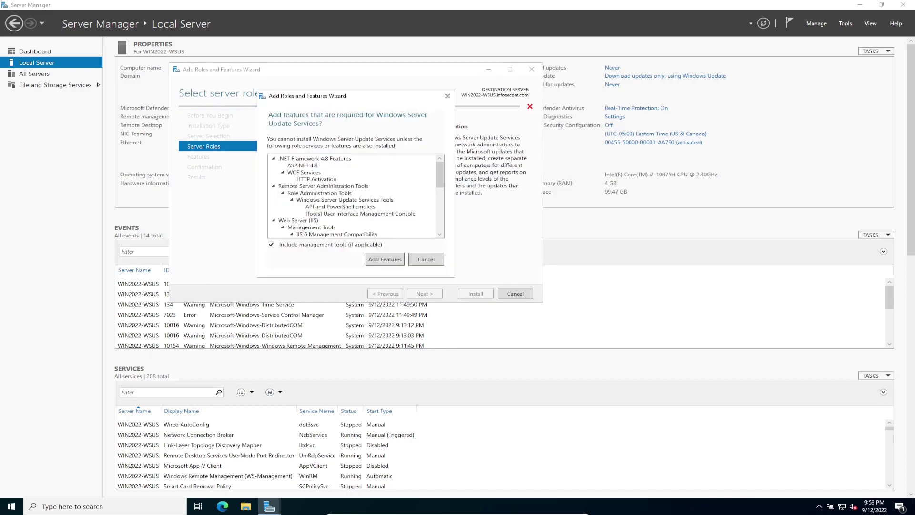
pyautogui.press('Return')
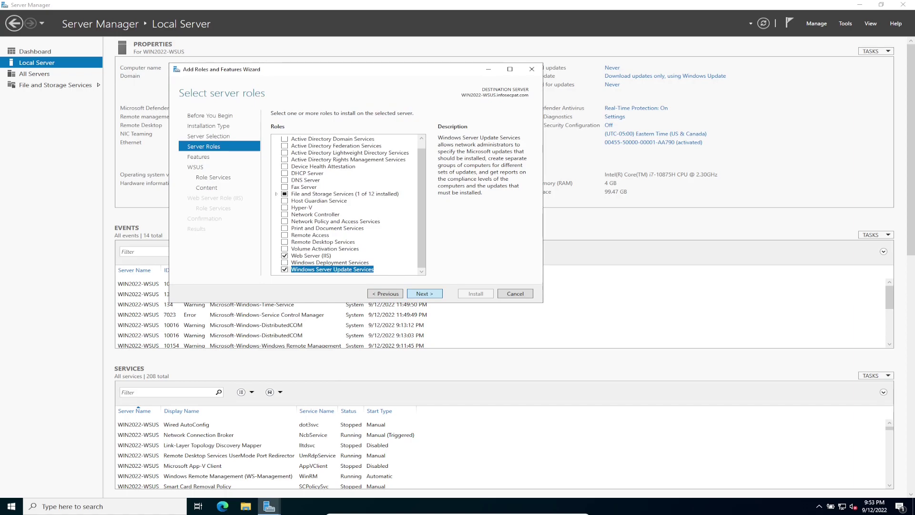
pyautogui.press('Return')
pyautogui.press('Return')
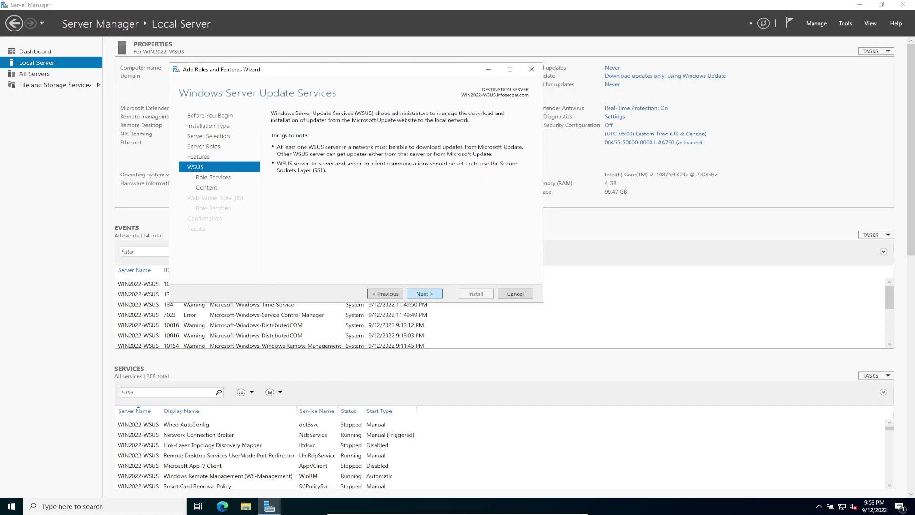
pyautogui.press('Return')
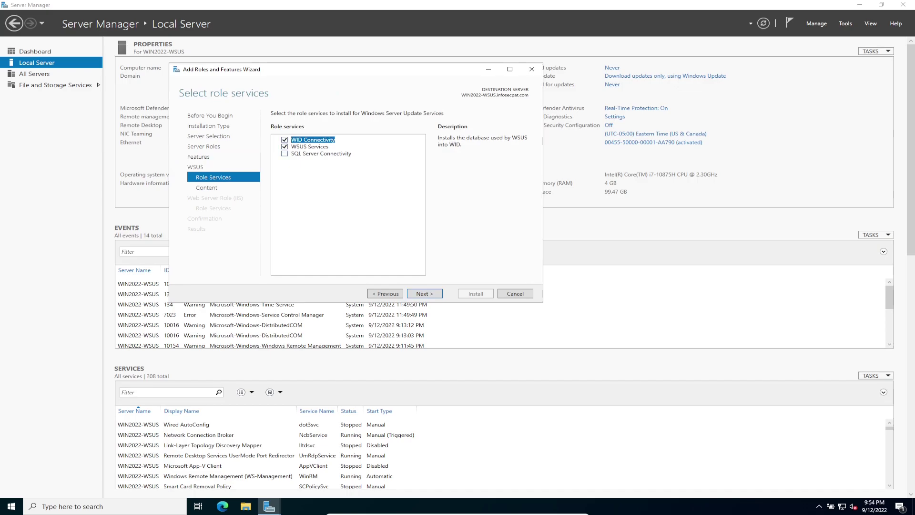
pyautogui.click(424, 293)
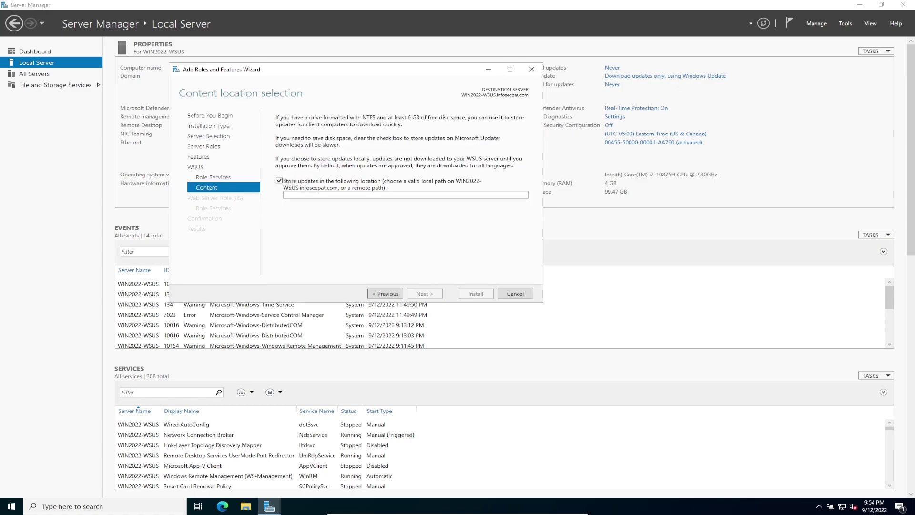
# Copy the path of the WSUS-Updates folder in File Explorer and set C:\WSUS-Updates as the update storage location.
pyautogui.click(344, 195)
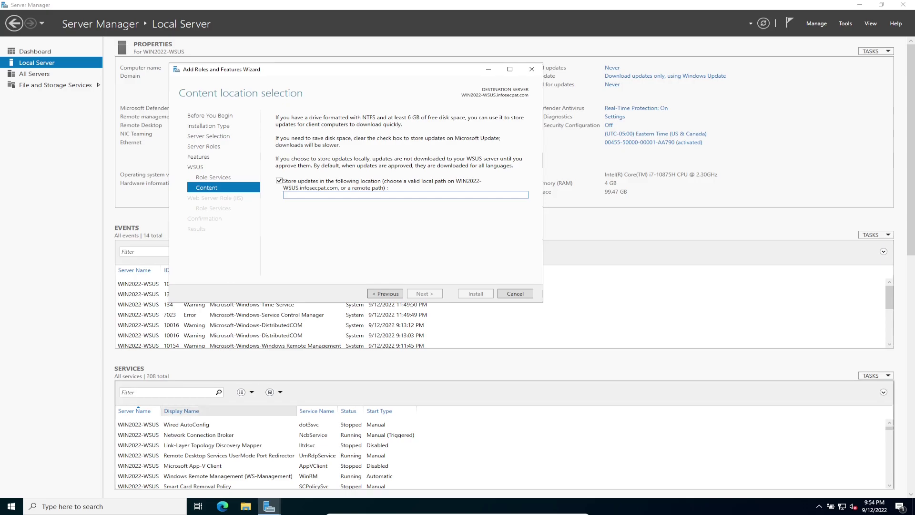
pyautogui.press('super+e')
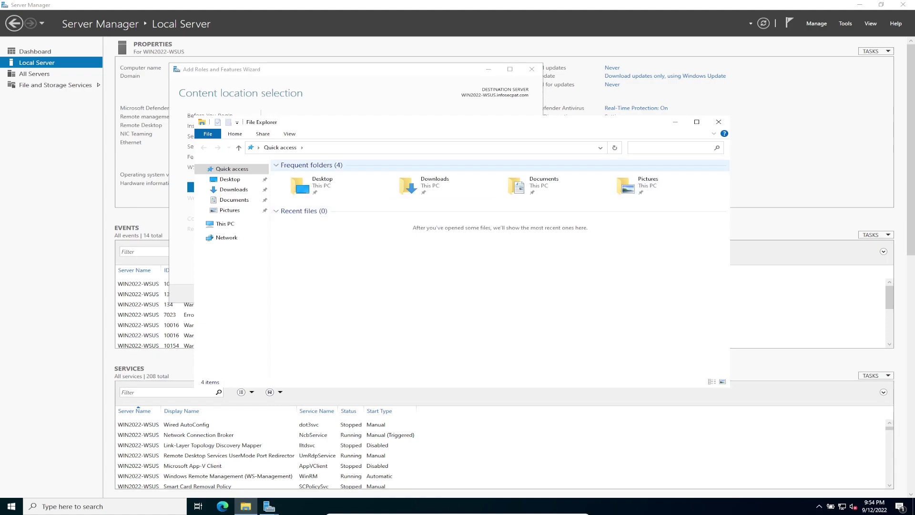
pyautogui.click(226, 224)
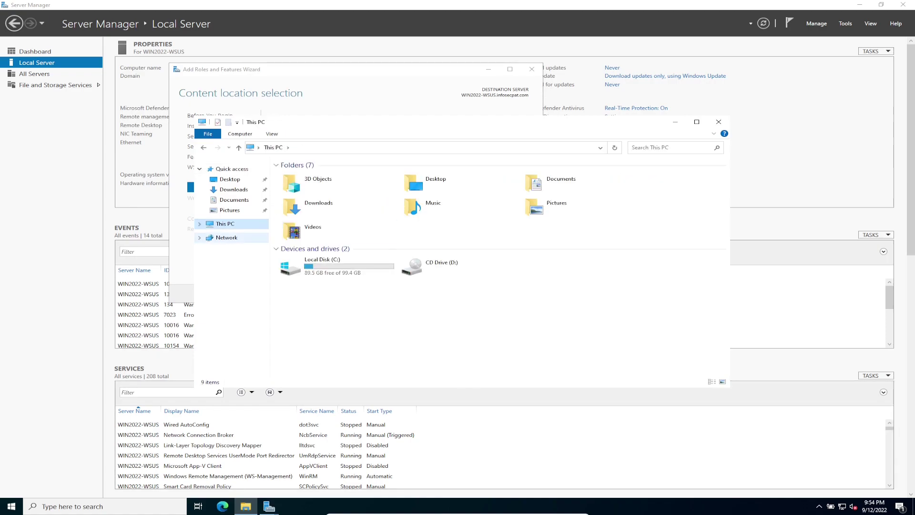
pyautogui.doubleClick(336, 266)
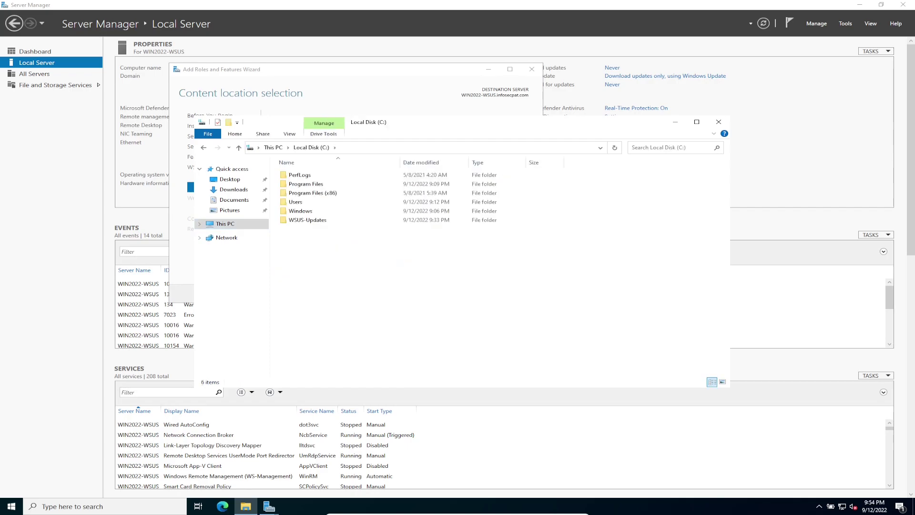
pyautogui.doubleClick(308, 220)
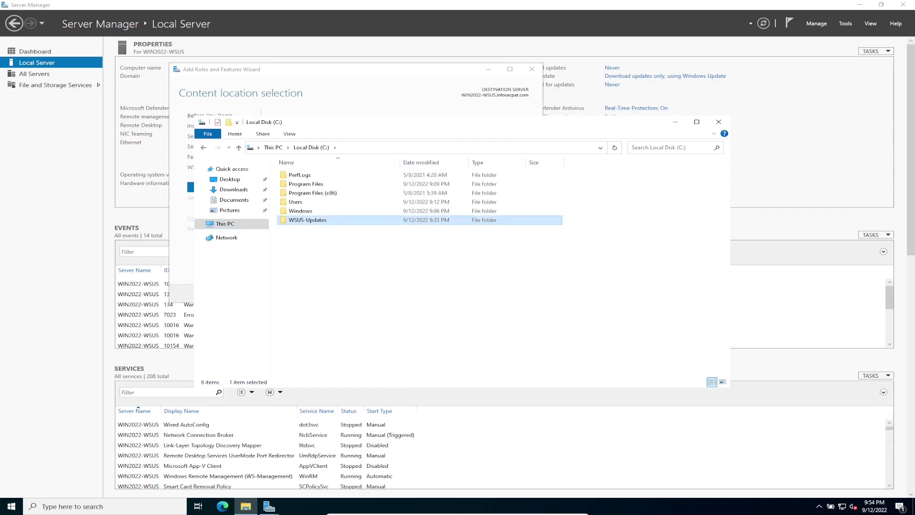
pyautogui.click(405, 148)
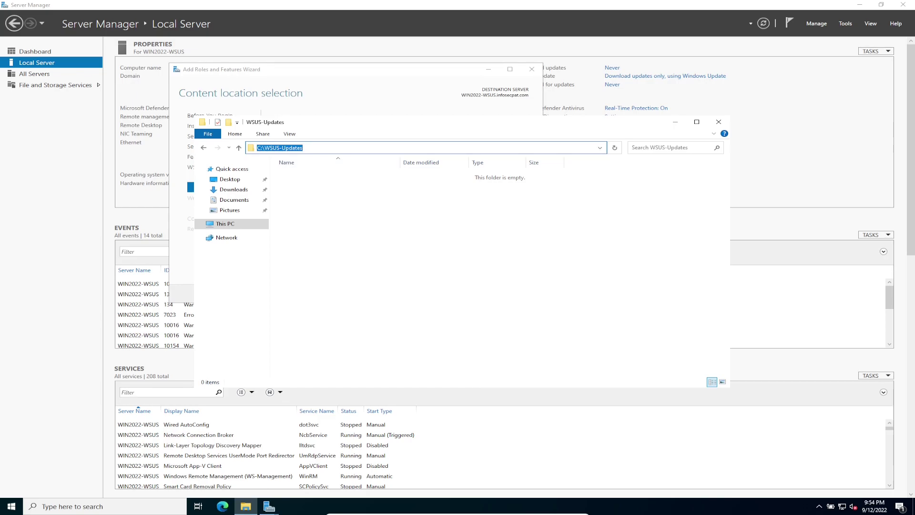
pyautogui.rightClick(285, 146)
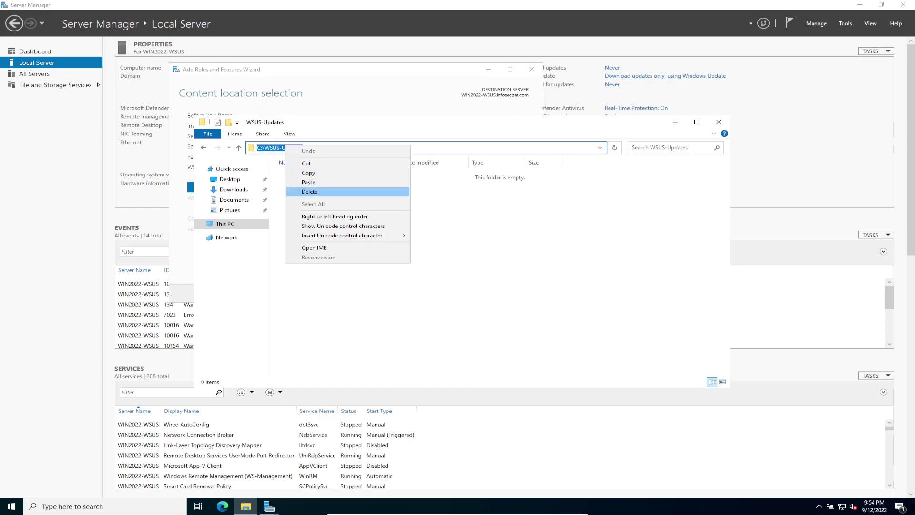
pyautogui.click(315, 172)
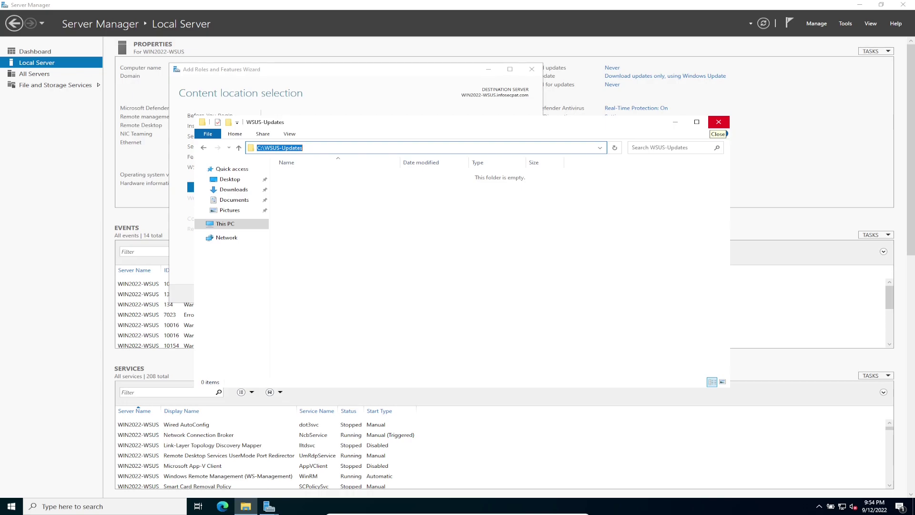
pyautogui.click(718, 122)
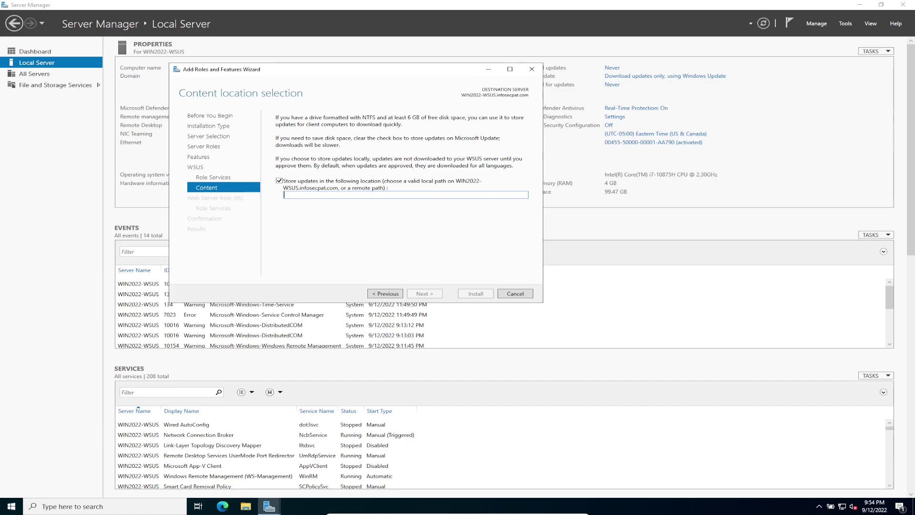
pyautogui.hotkey('ctrl', 'v')
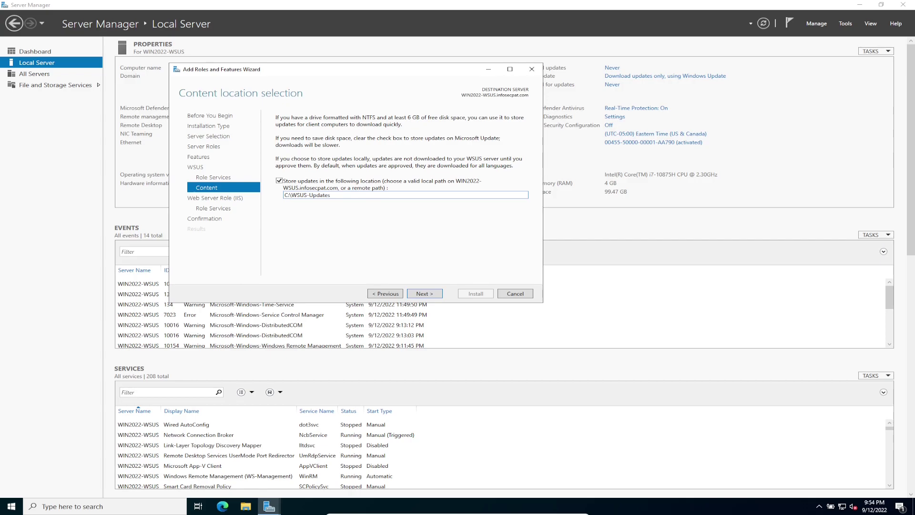
pyautogui.press('Return')
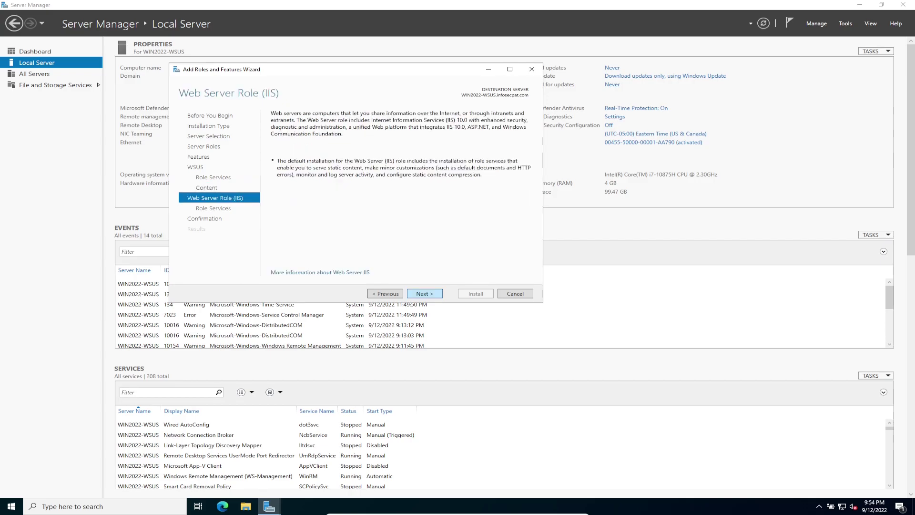
# Accept the default Web Server (IIS) role services and start the installation.
pyautogui.press('Return')
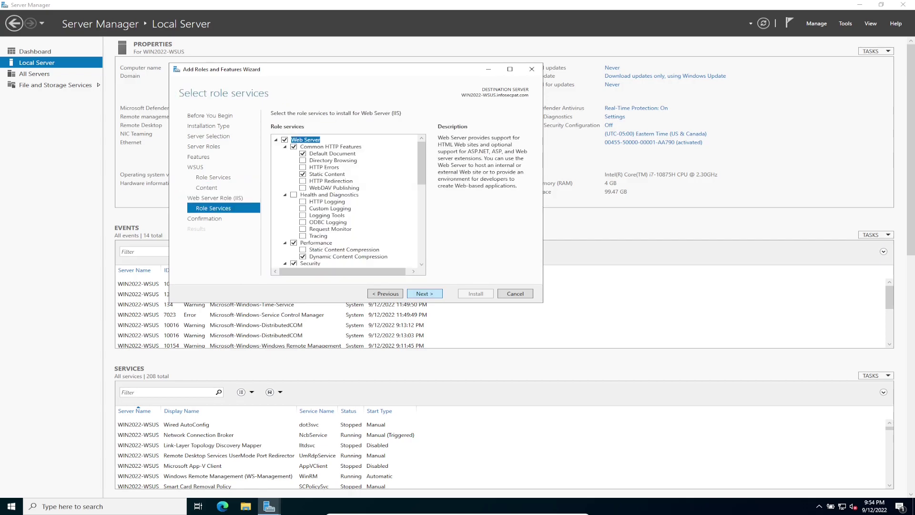
pyautogui.press('Return')
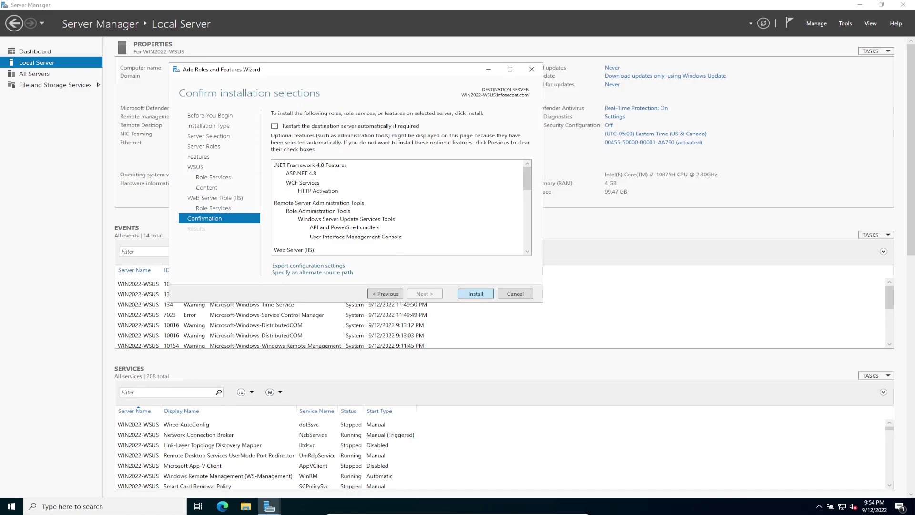
pyautogui.click(475, 294)
pyautogui.moveTo(293, 69); pyautogui.dragTo(369, 79)
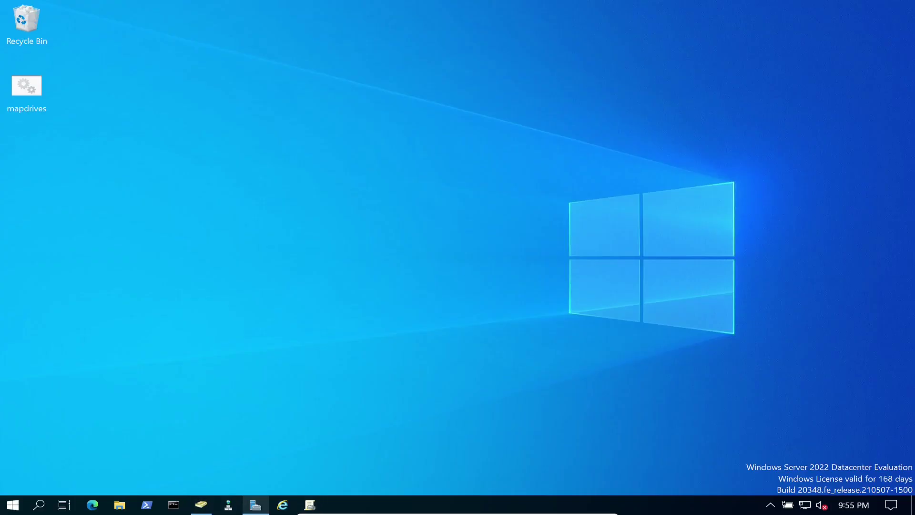
# Switch to Active Directory Users and Computers on the domain controller and examine the computers in Servers and WSUS Testing Servers.
pyautogui.click(201, 505)
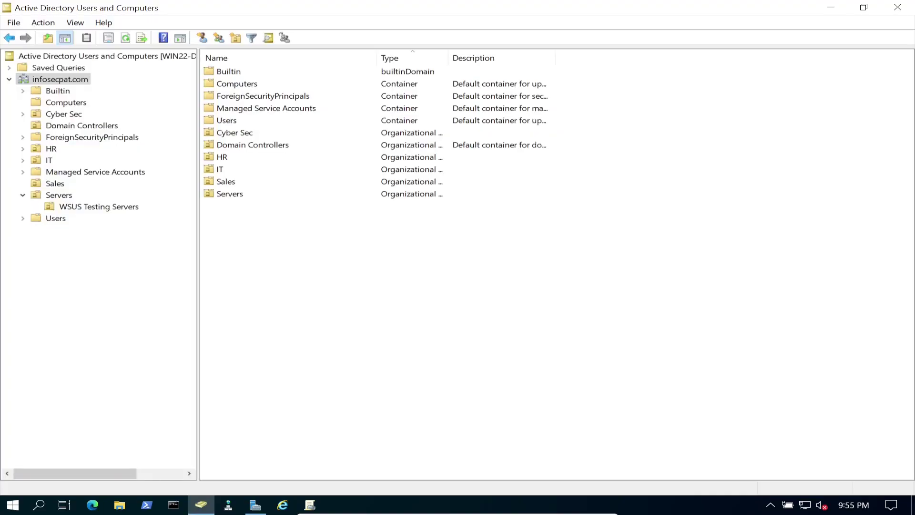
pyautogui.click(58, 195)
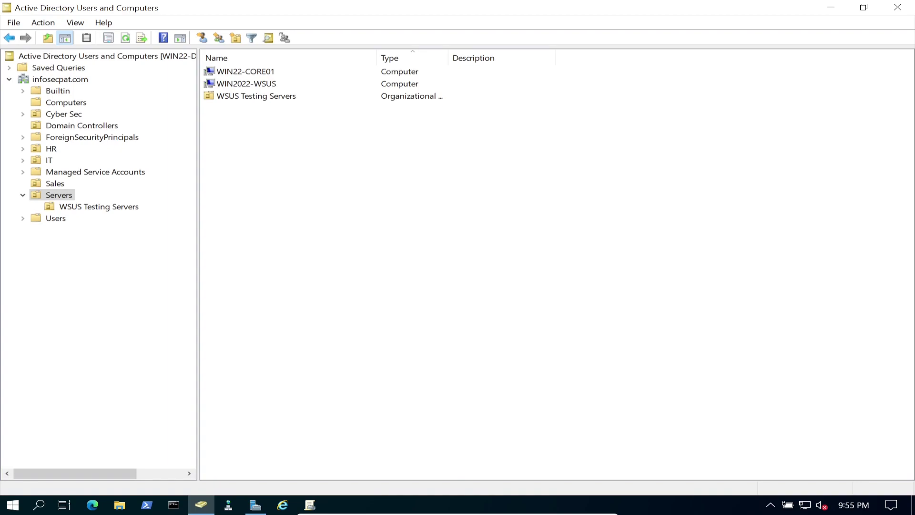
pyautogui.click(99, 207)
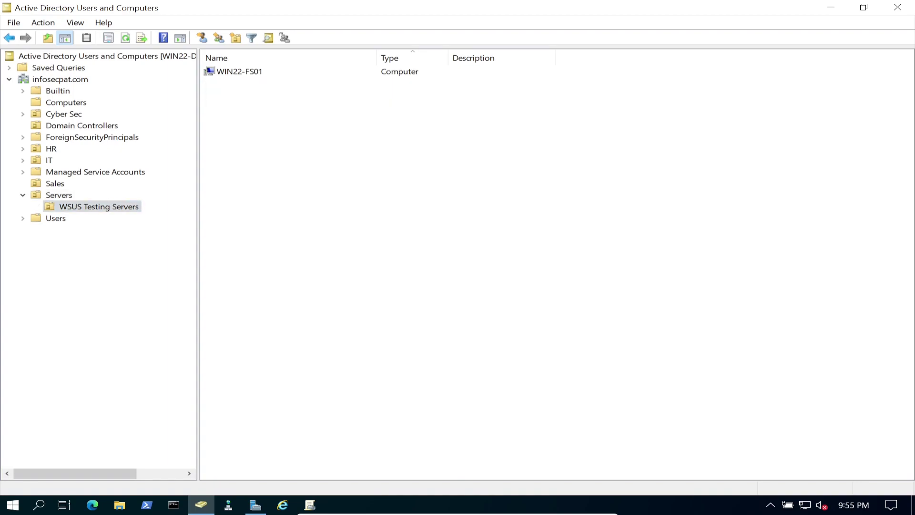
pyautogui.click(239, 71)
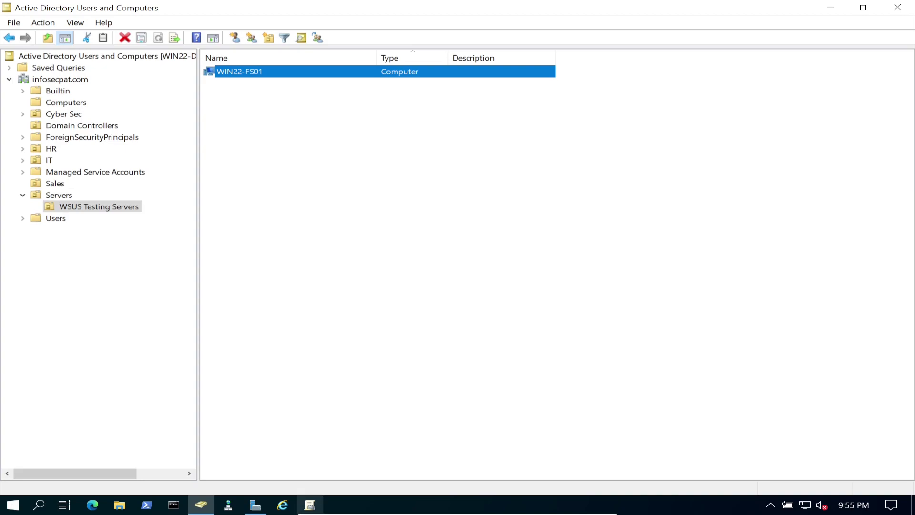
# In Group Policy Management, create a new group policy object named WSUS GPO under infosecpat.com.
pyautogui.click(310, 505)
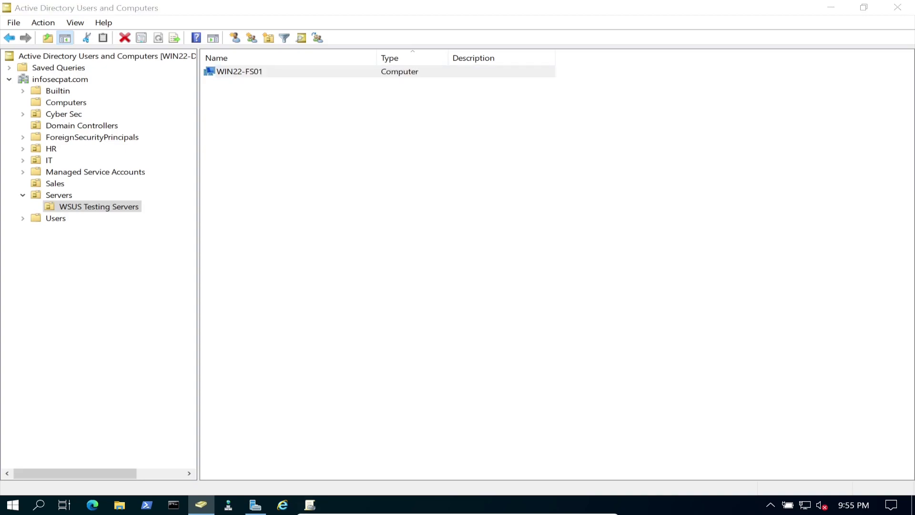
pyautogui.doubleClick(111, 183)
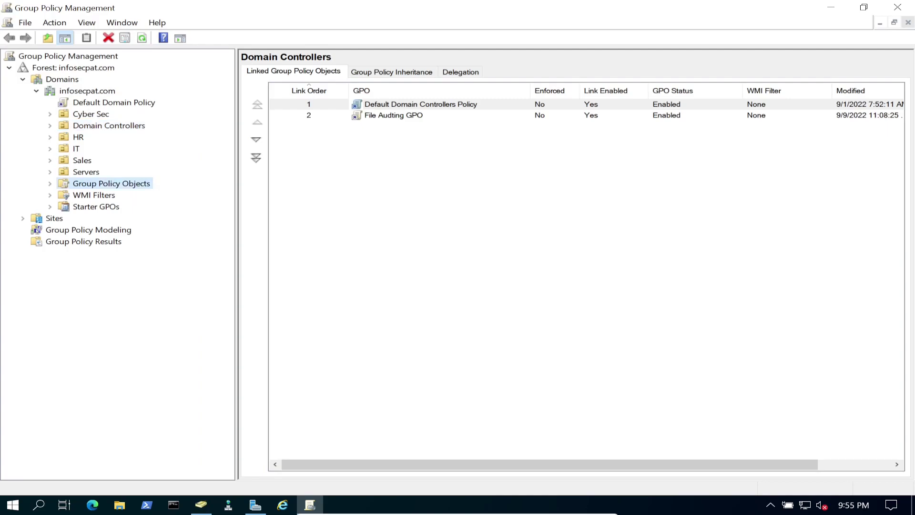
pyautogui.rightClick(117, 183)
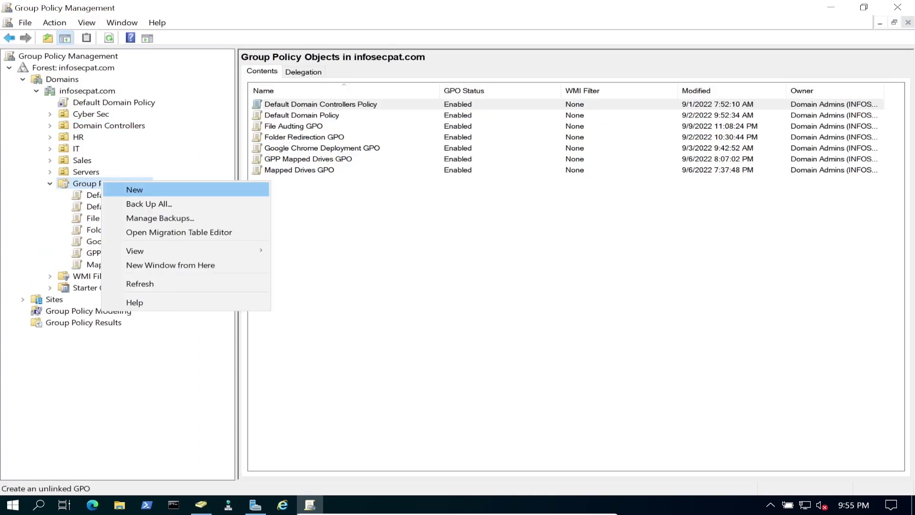
pyautogui.click(129, 188)
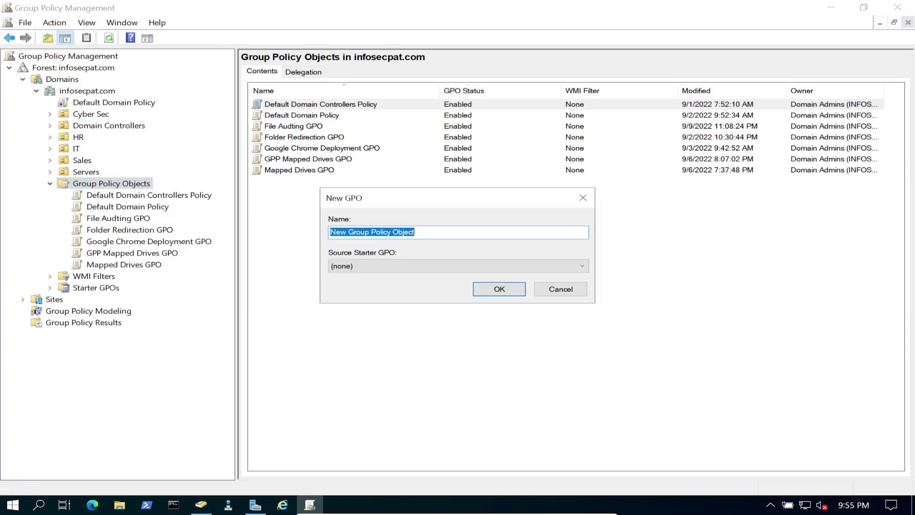
pyautogui.write('WSUS')
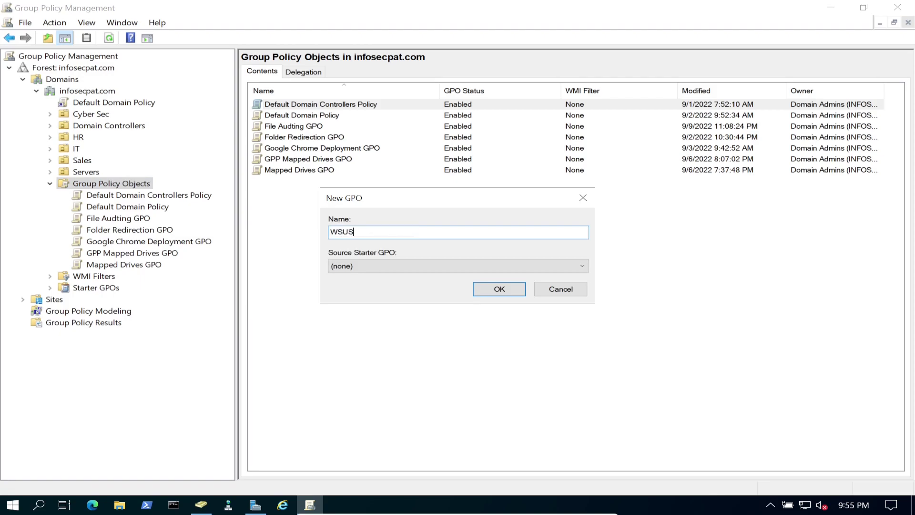
pyautogui.write(' GOP')
pyautogui.press('BackSpace')
pyautogui.press('BackSpace')
pyautogui.write('PO')
pyautogui.click(498, 289)
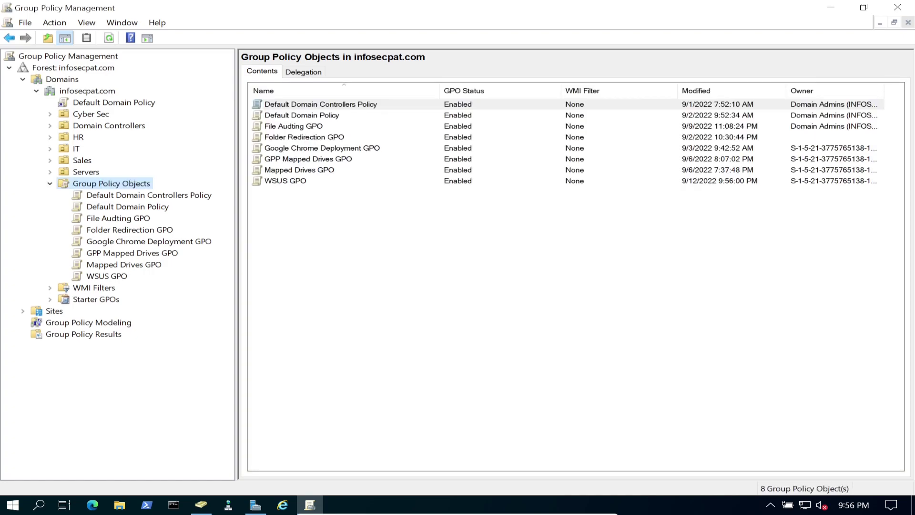
# Open the WSUS GPO for editing in the Group Policy Management Editor.
pyautogui.click(107, 276)
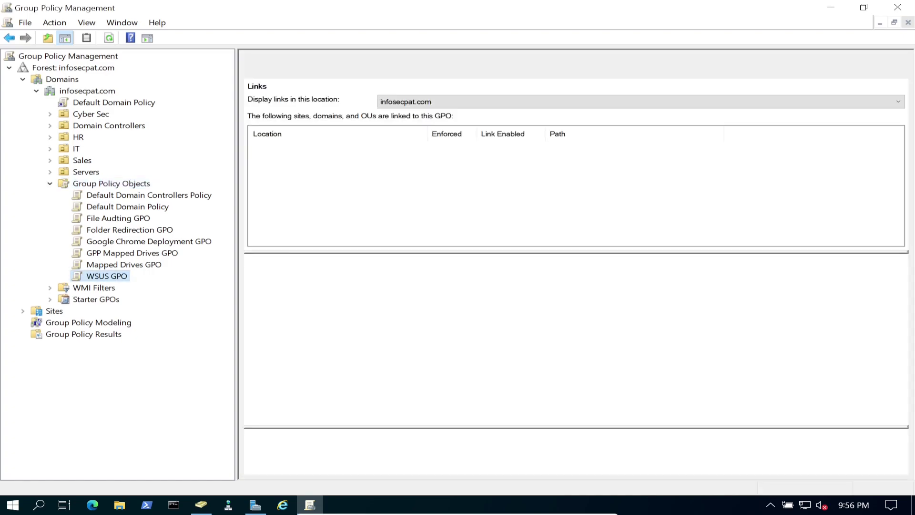
pyautogui.rightClick(107, 275)
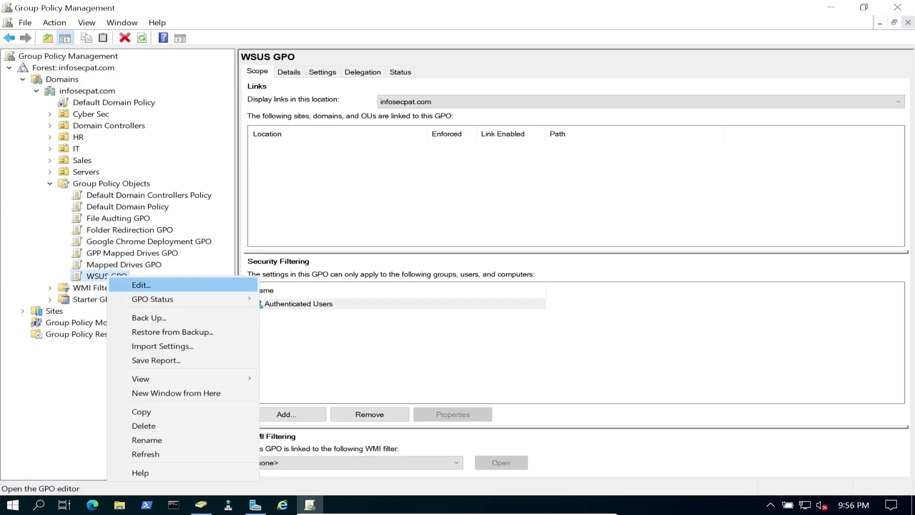
pyautogui.click(141, 284)
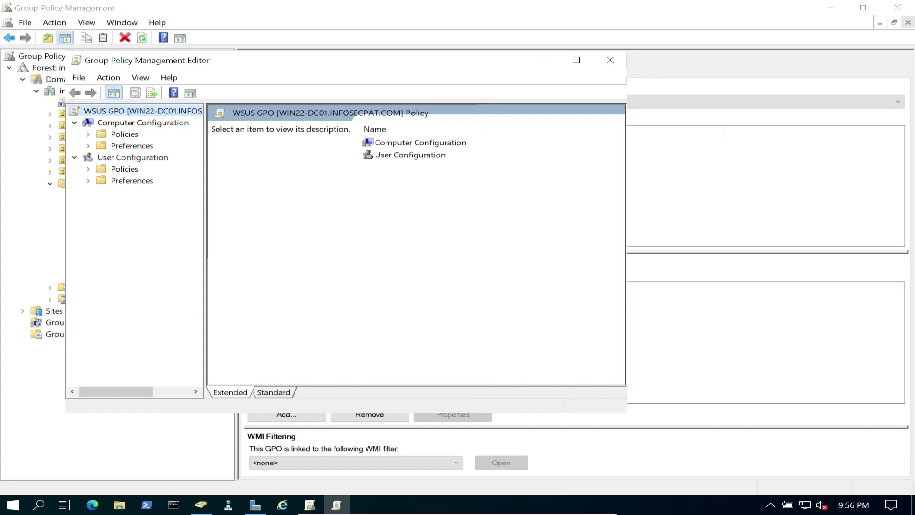
# Maximize the policy editor and expand the Administrative Templates under the Computer Configuration policies, widening the tree to show full names.
pyautogui.doubleClick(346, 60)
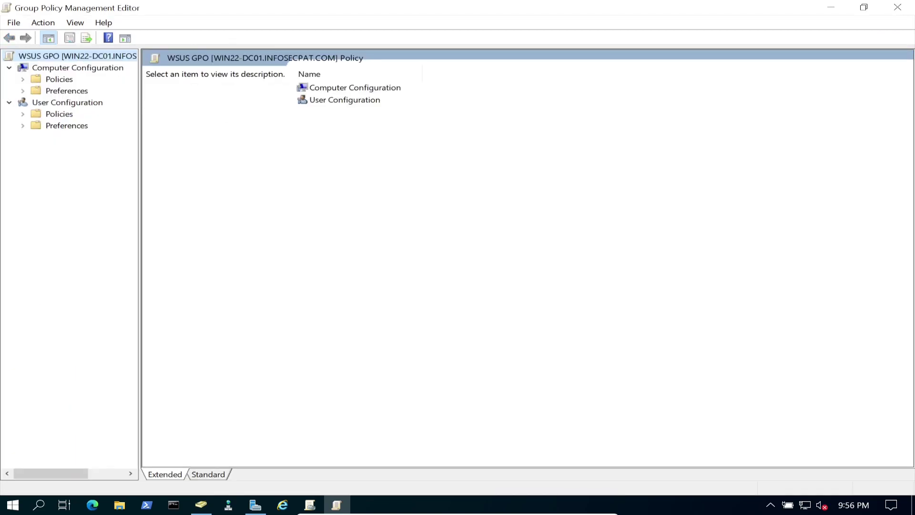
pyautogui.click(59, 80)
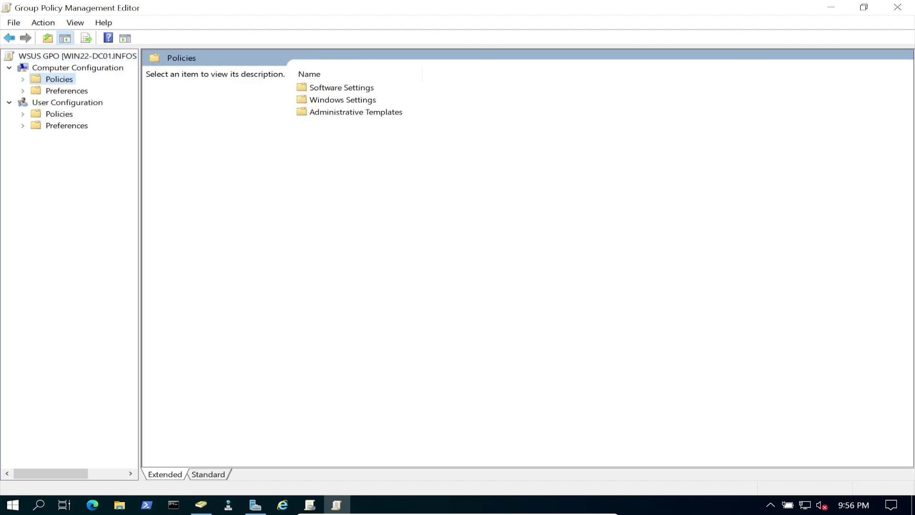
pyautogui.click(22, 79)
pyautogui.press('Down')
pyautogui.press('Down')
pyautogui.press('Down')
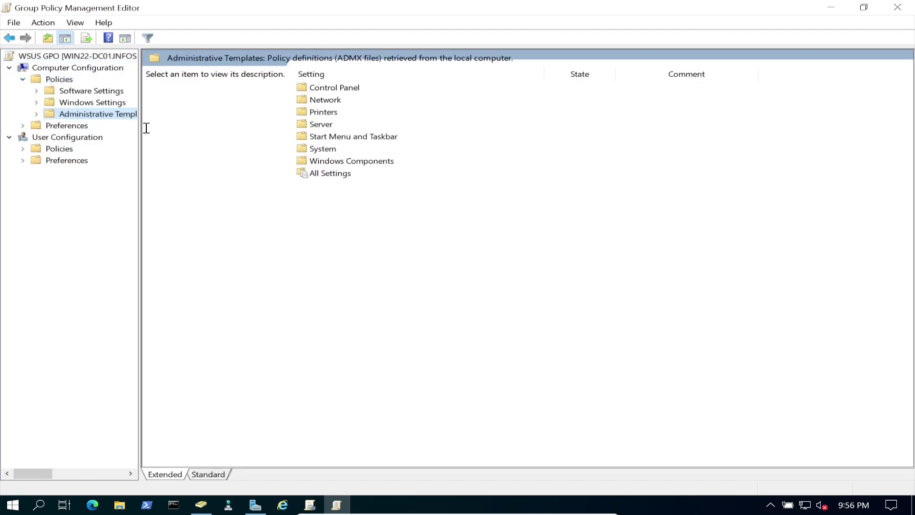
pyautogui.moveTo(140, 257); pyautogui.dragTo(259, 258)
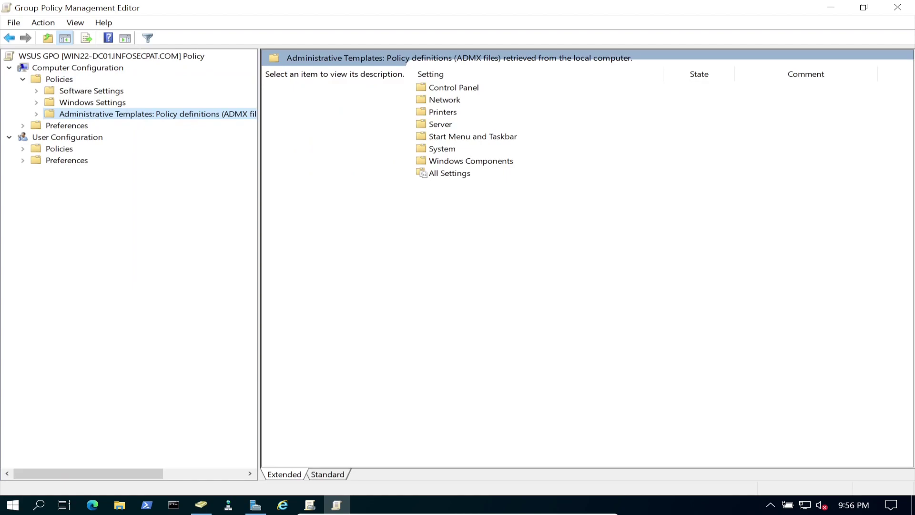
pyautogui.press('Right')
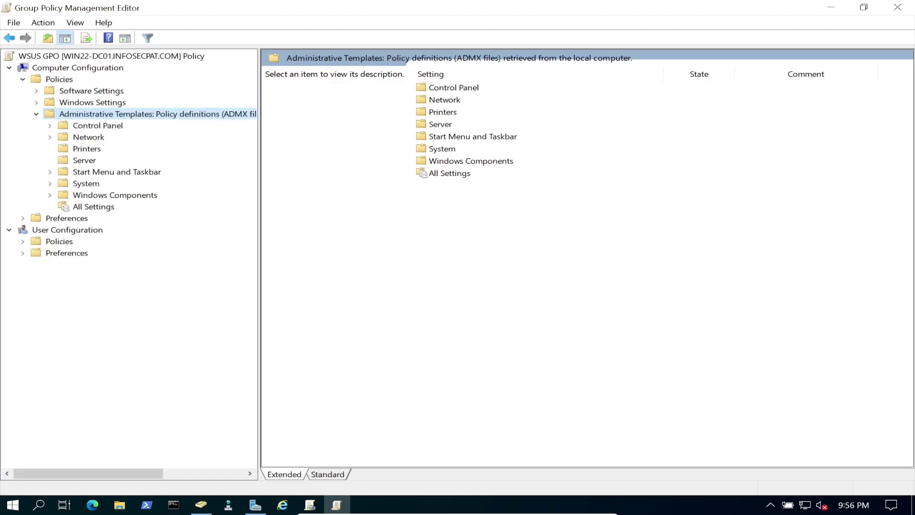
# Show the Windows Update settings under Windows Components in the Standard view.
pyautogui.doubleClick(115, 195)
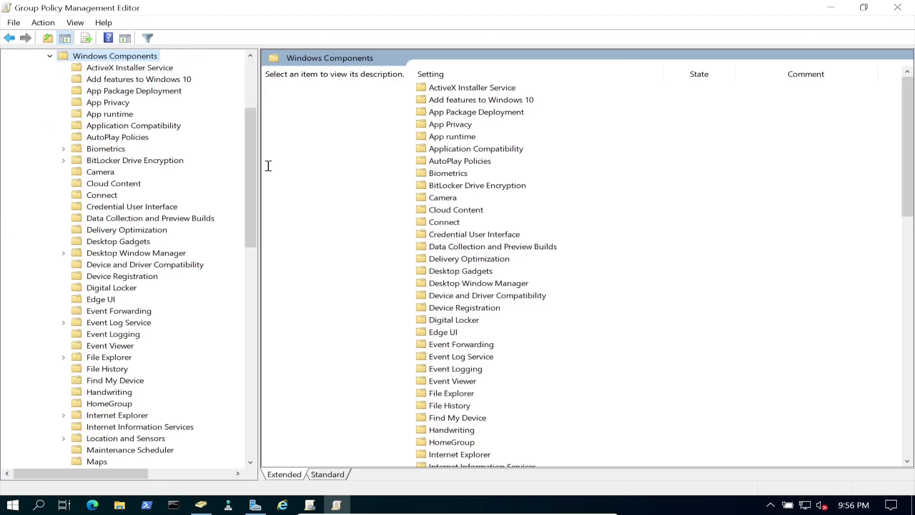
pyautogui.scroll(-15, 190, 190)
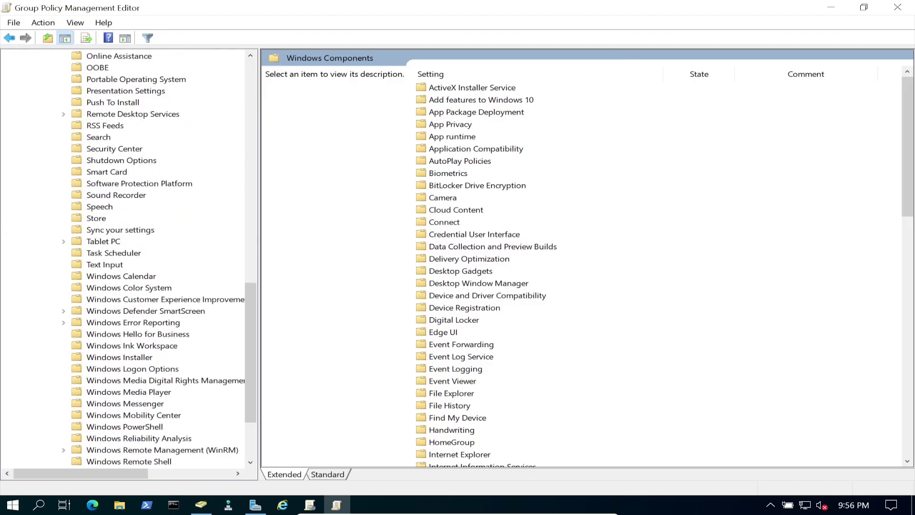
pyautogui.scroll(-3, 143, 257)
pyautogui.click(119, 391)
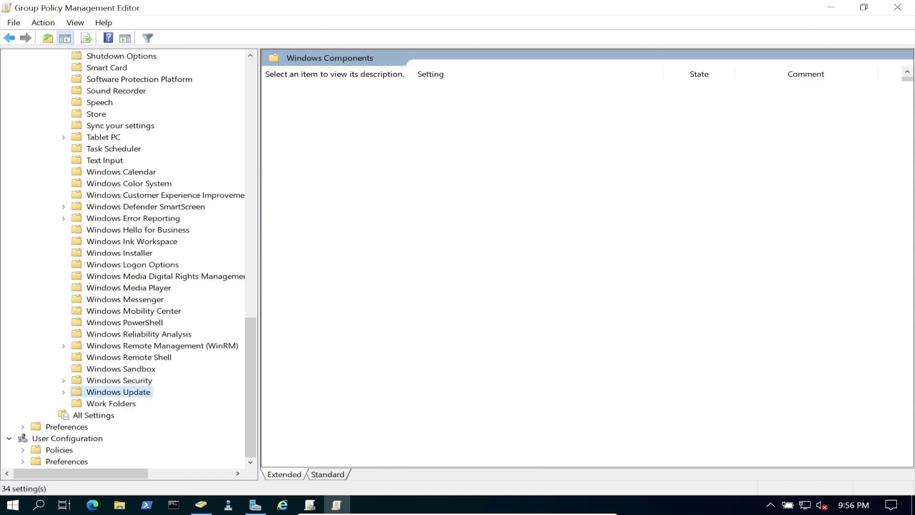
pyautogui.click(64, 392)
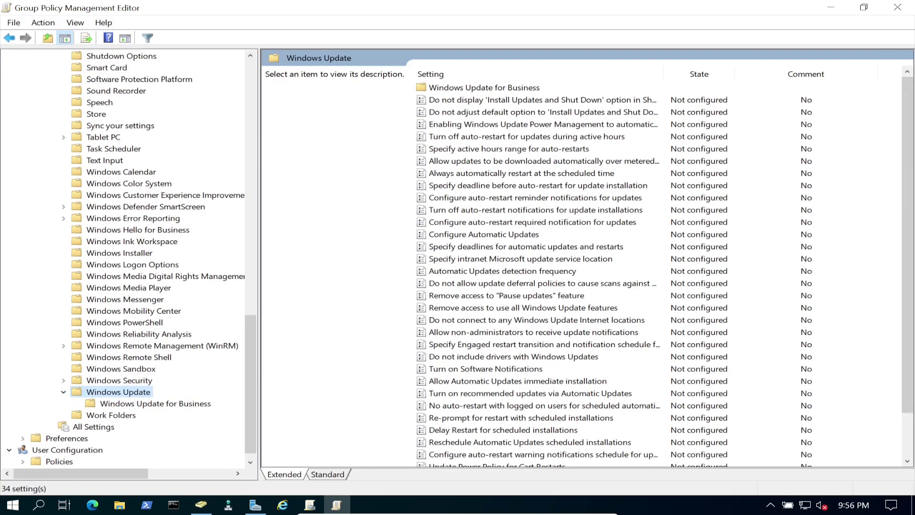
pyautogui.click(327, 474)
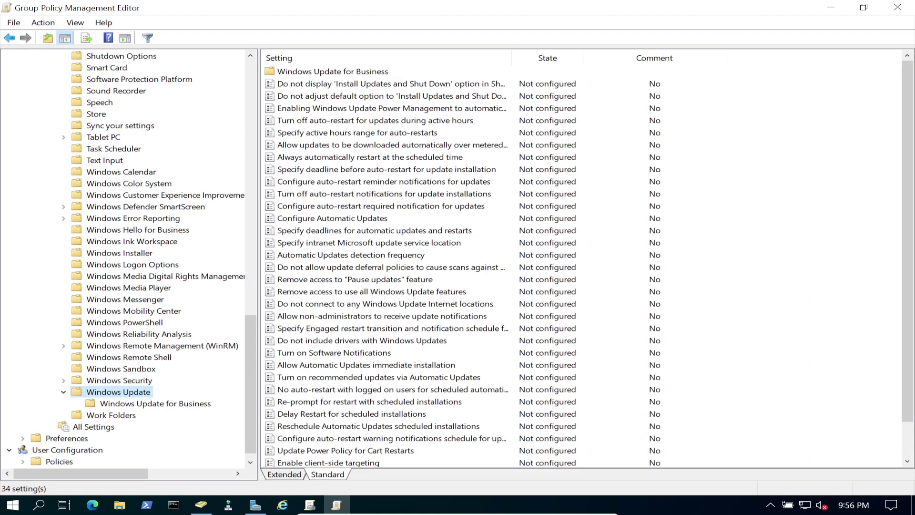
# Open the Configure Automatic Updates setting and set it to Enabled.
pyautogui.click(332, 219)
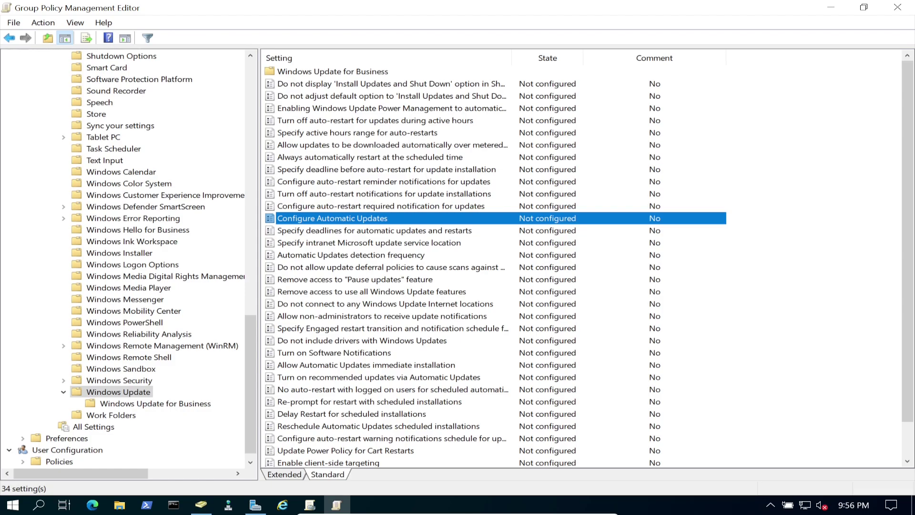
pyautogui.doubleClick(392, 219)
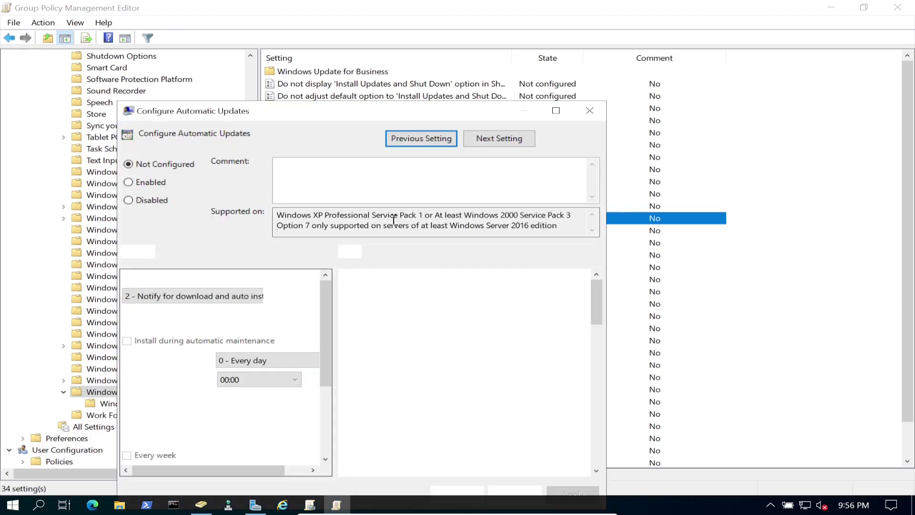
pyautogui.moveTo(301, 109); pyautogui.dragTo(333, 72)
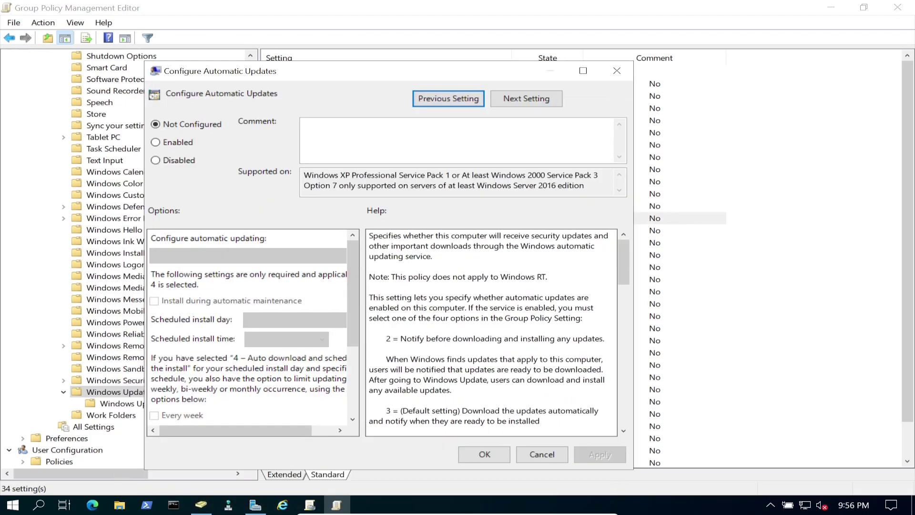
pyautogui.click(156, 143)
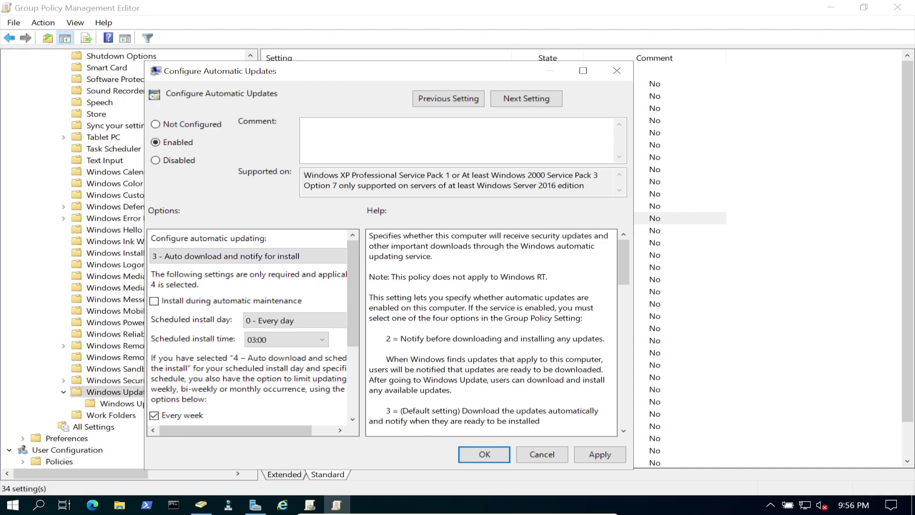
# Try the automatic updating option 4 - Auto download and schedule the install and review its weekly schedule options.
pyautogui.scroll(-3, 205, 346)
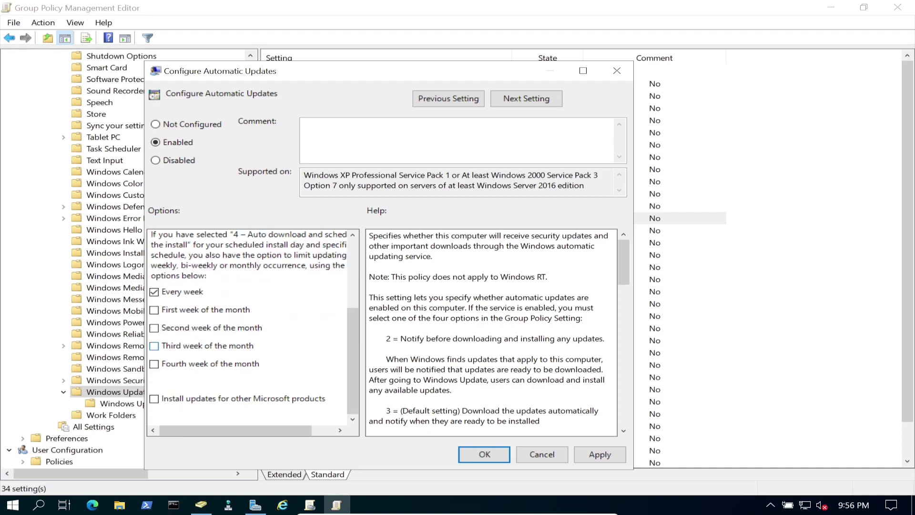
pyautogui.scroll(3, 204, 346)
pyautogui.click(248, 256)
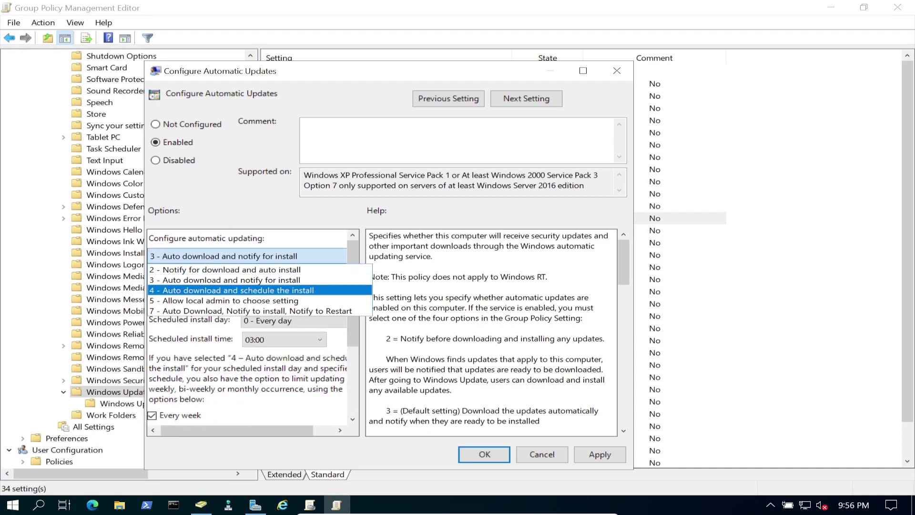
pyautogui.click(232, 291)
pyautogui.scroll(-3, 209, 345)
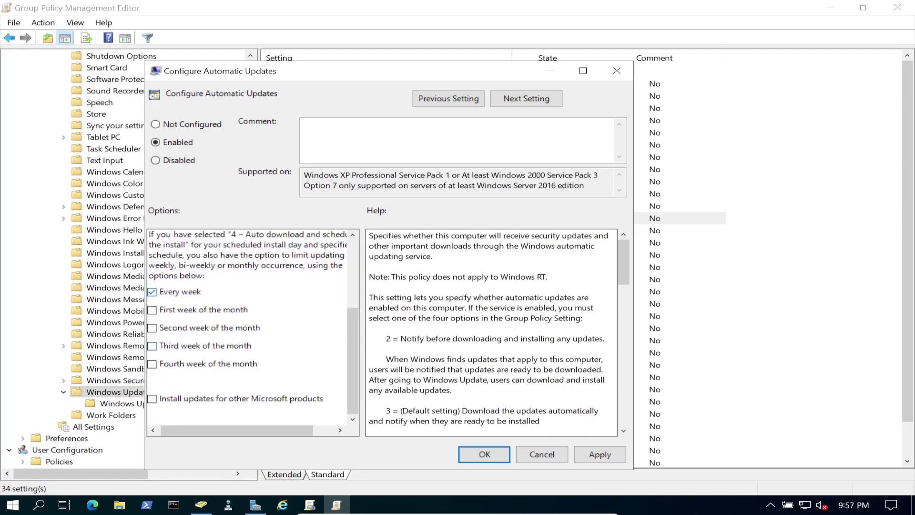
pyautogui.scroll(3, 248, 329)
# Set automatic updating to 3 - Auto download and notify for install and apply the Configure Automatic Updates setting.
pyautogui.click(247, 256)
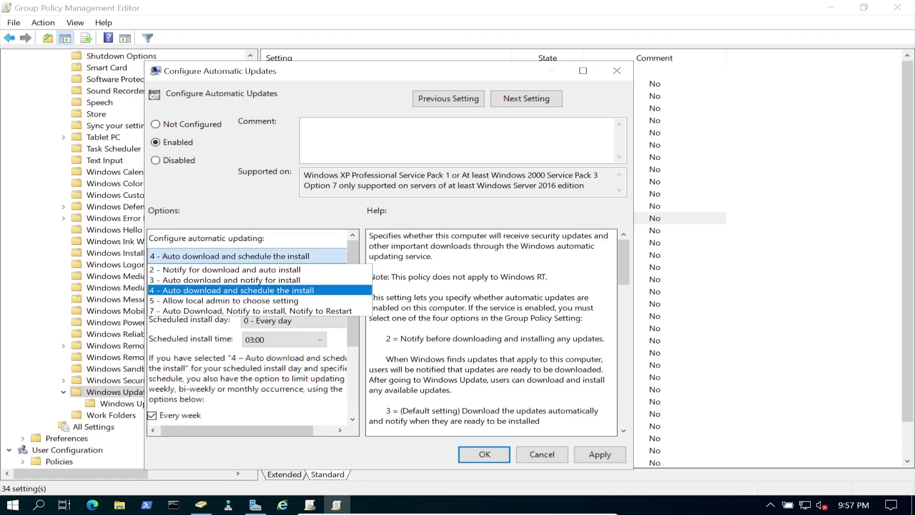
pyautogui.click(232, 271)
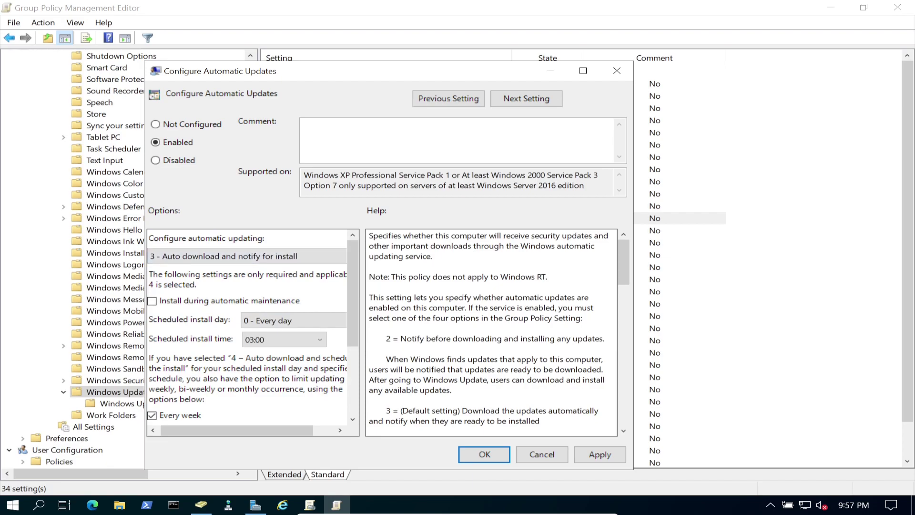
pyautogui.click(600, 454)
pyautogui.click(484, 454)
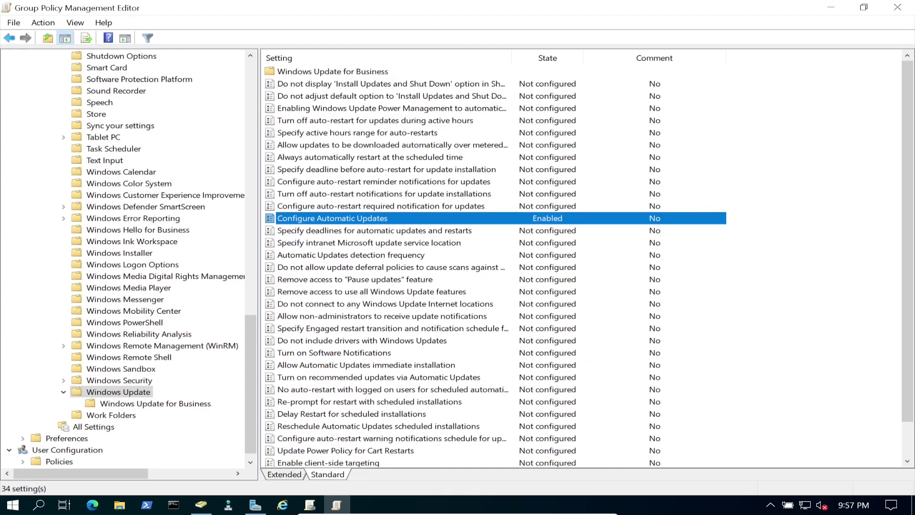
# Enable the Specify intranet Microsoft update service location setting and widen its window so the option fields show completely.
pyautogui.click(369, 243)
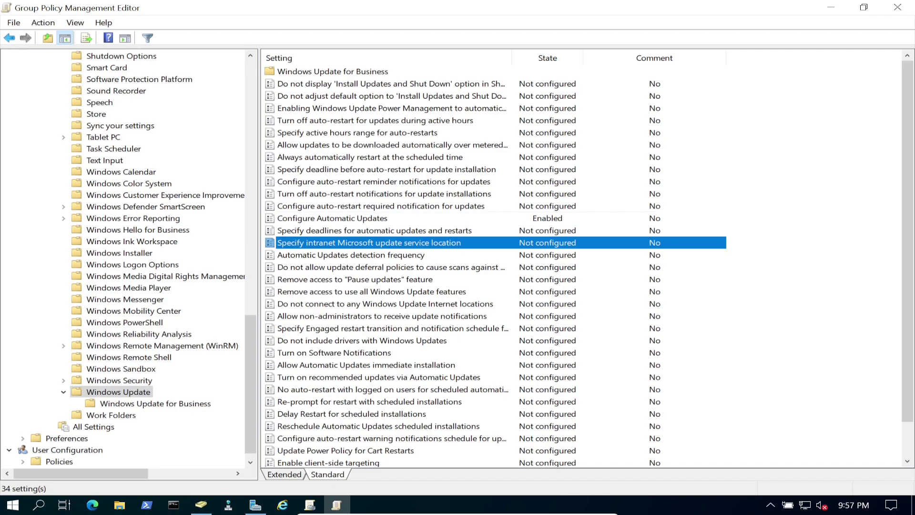
pyautogui.doubleClick(369, 243)
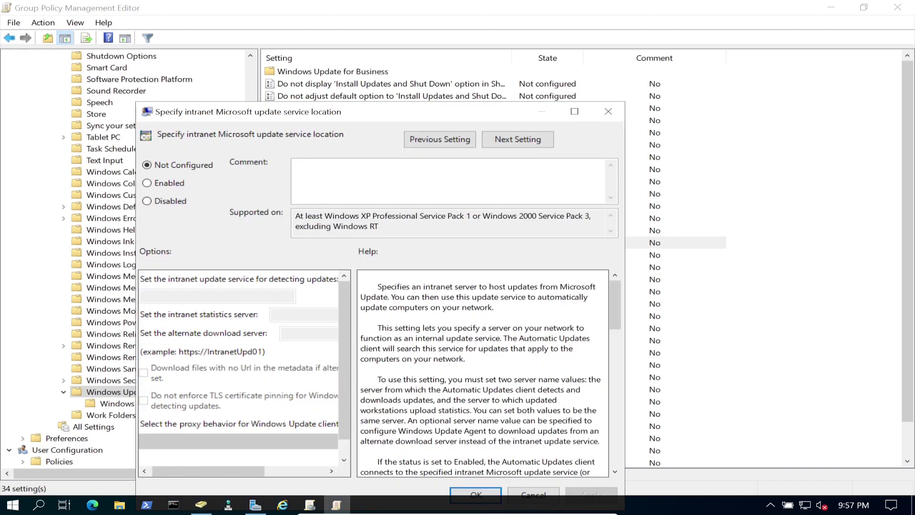
pyautogui.click(147, 183)
pyautogui.moveTo(321, 113); pyautogui.dragTo(342, 78)
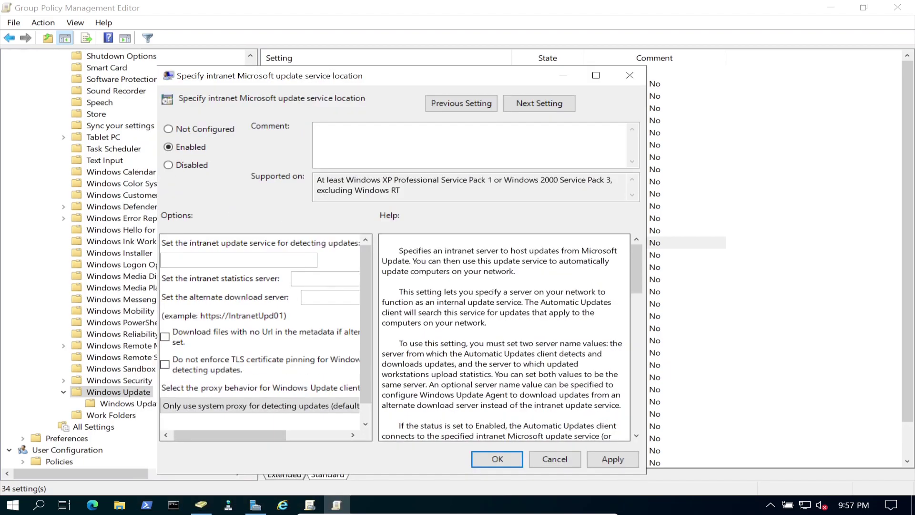
pyautogui.moveTo(158, 299); pyautogui.dragTo(26, 273)
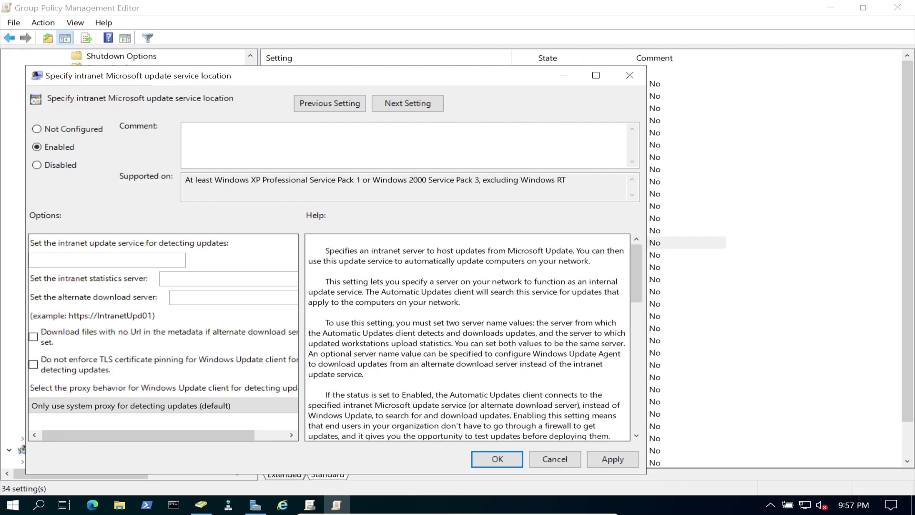
pyautogui.moveTo(646, 244); pyautogui.dragTo(815, 245)
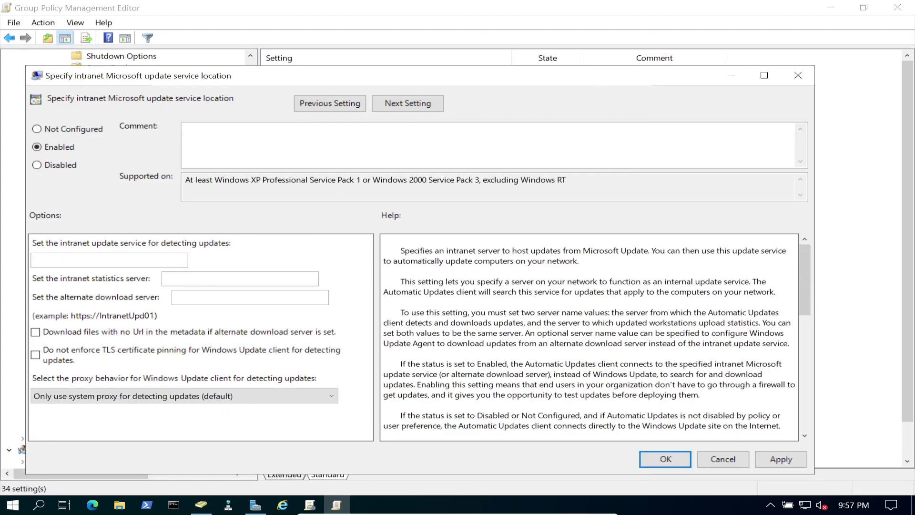
pyautogui.click(137, 258)
# Switch to Server Manager on the WSUS server, launch the WSUS post-installation tasks and close the installation wizard.
pyautogui.moveTo(585, 511)
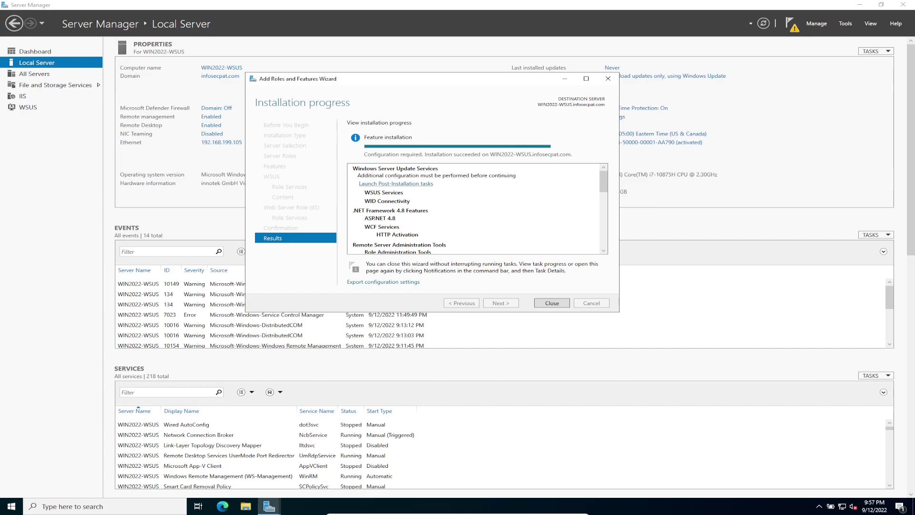
pyautogui.click(396, 184)
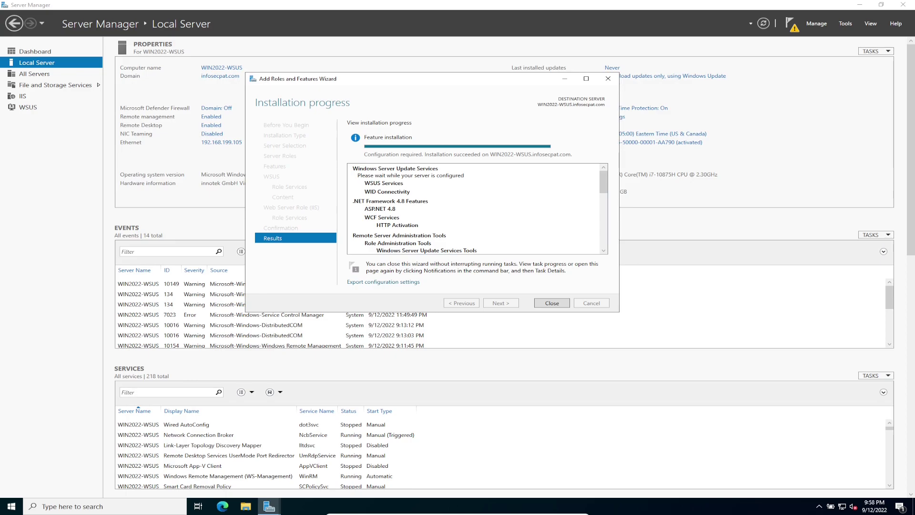
pyautogui.click(551, 303)
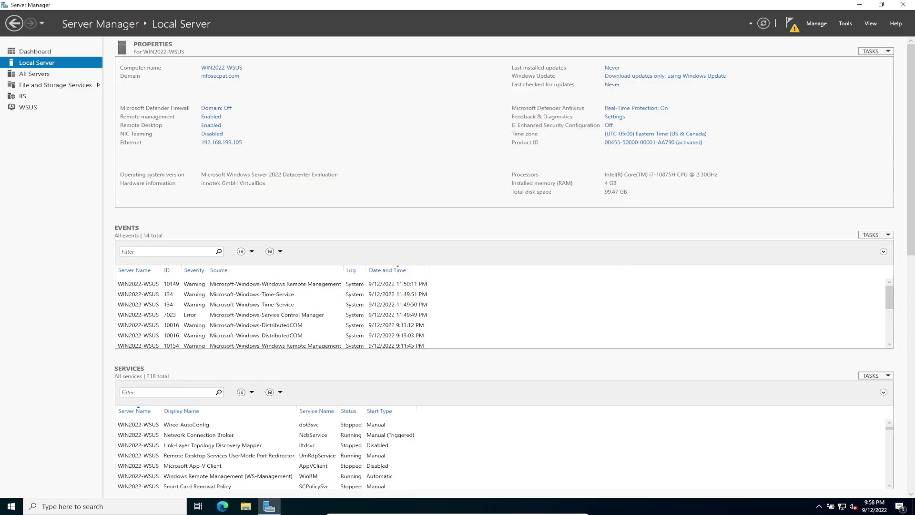
pyautogui.click(790, 24)
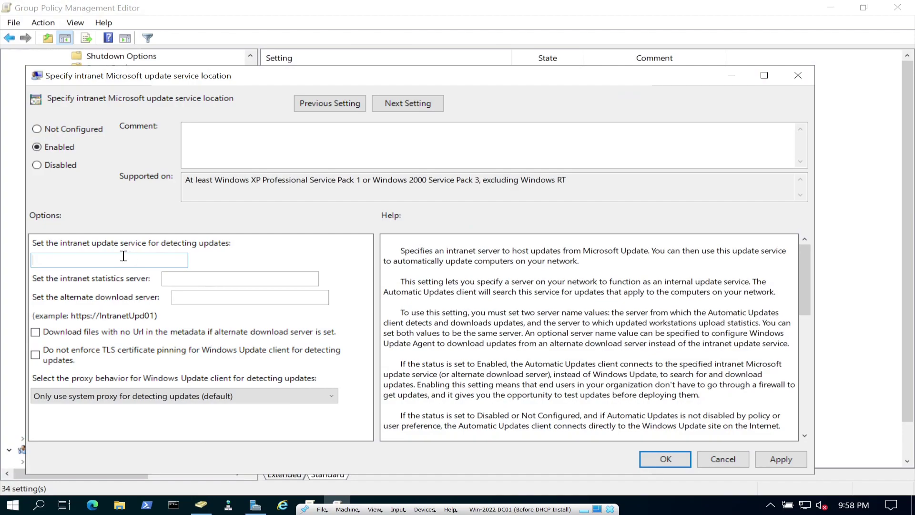
pyautogui.write('h')
pyautogui.write('ttp')
pyautogui.write('://')
pyautogui.write('WIN')
pyautogui.write('2022-')
pyautogui.write('WSUS')
pyautogui.write('.insta')
pyautogui.press('BackSpace')
pyautogui.press('BackSpace')
pyautogui.press('BackSpace')
pyautogui.write('fosecpat.com')
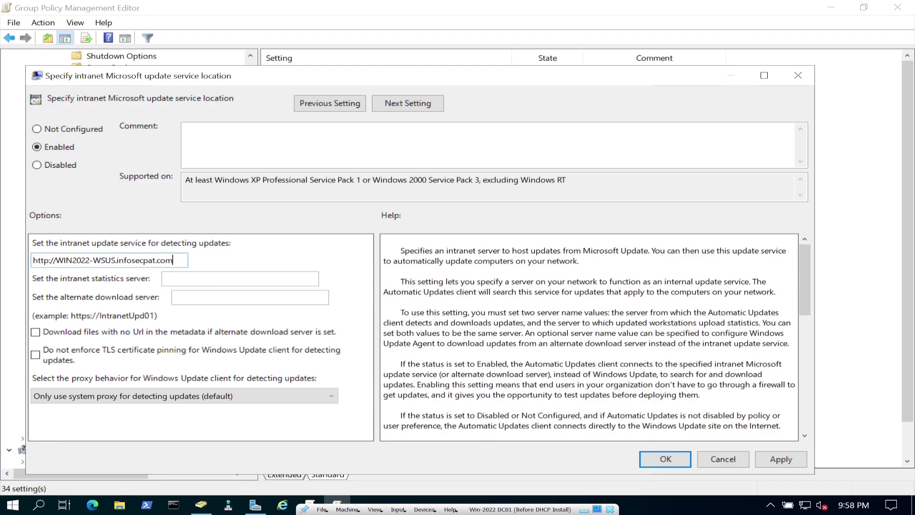
pyautogui.write(':8530')
# Copy the update service URL into the intranet statistics server field and apply the service location setting.
pyautogui.hotkey('ctrl', 'a')
pyautogui.hotkey('ctrl', 'c')
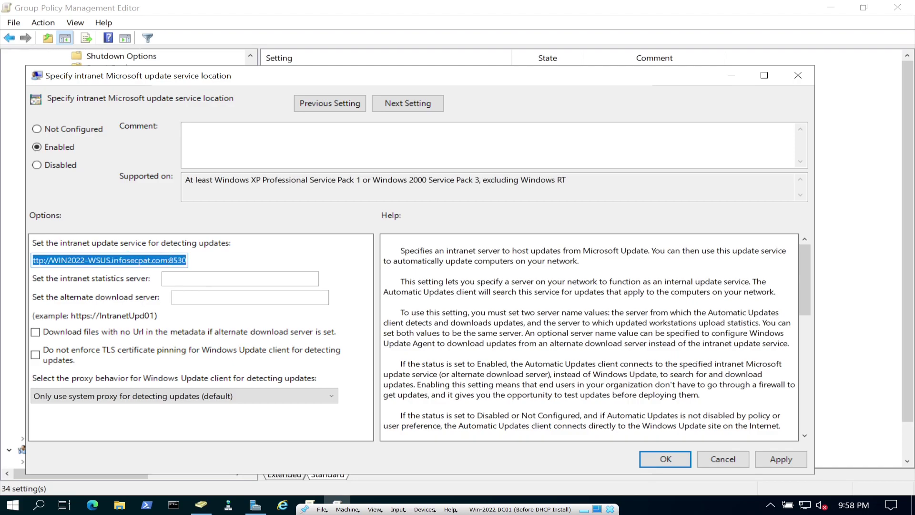
pyautogui.click(191, 279)
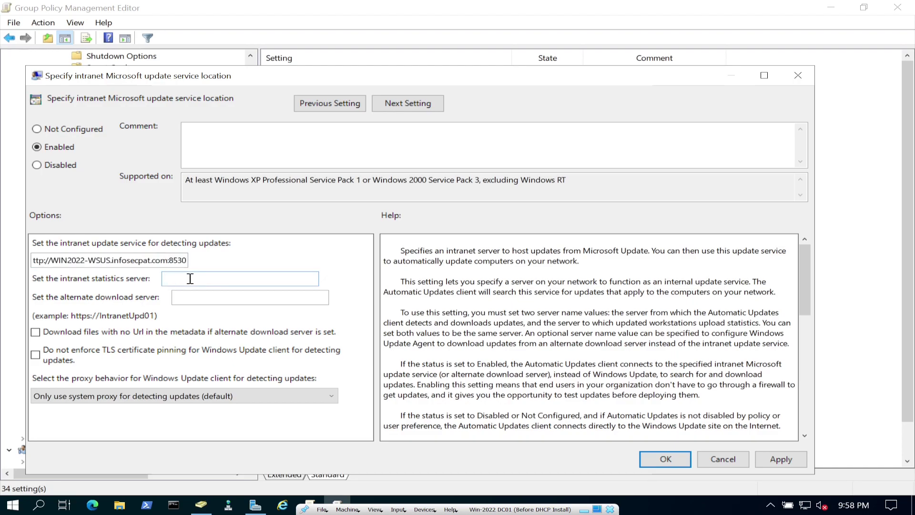
pyautogui.hotkey('ctrl', 'v')
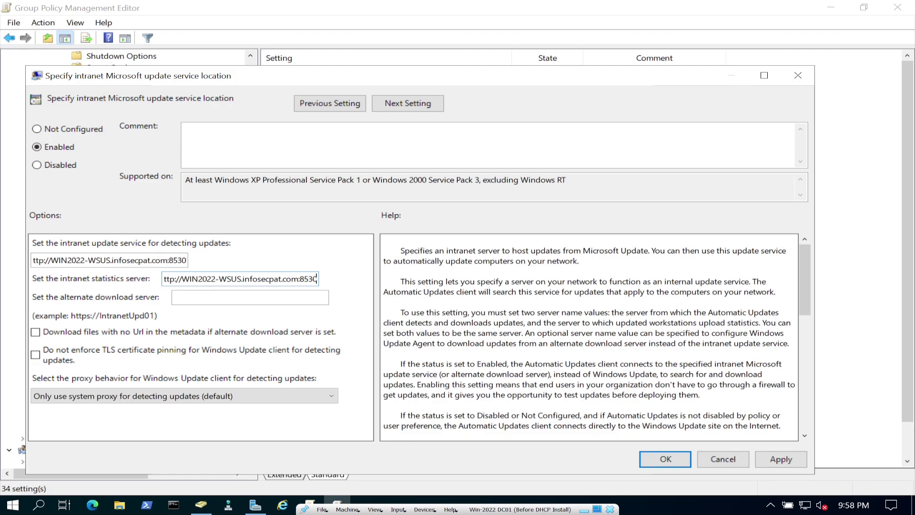
pyautogui.click(781, 459)
pyautogui.click(665, 459)
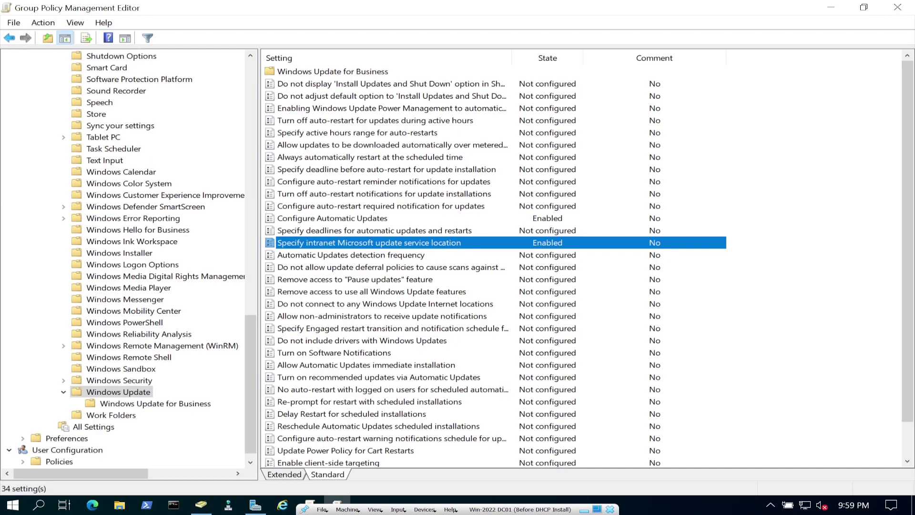
# Enable the Automatic Updates detection frequency setting with a 2-hour interval, apply it and close the policy editor.
pyautogui.doubleClick(351, 255)
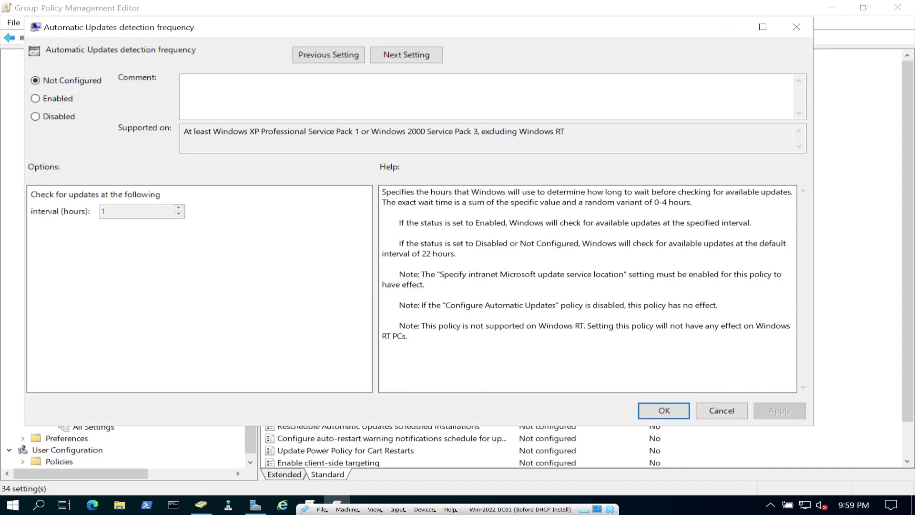
pyautogui.click(36, 98)
pyautogui.moveTo(124, 208); pyautogui.dragTo(72, 211)
pyautogui.write('2')
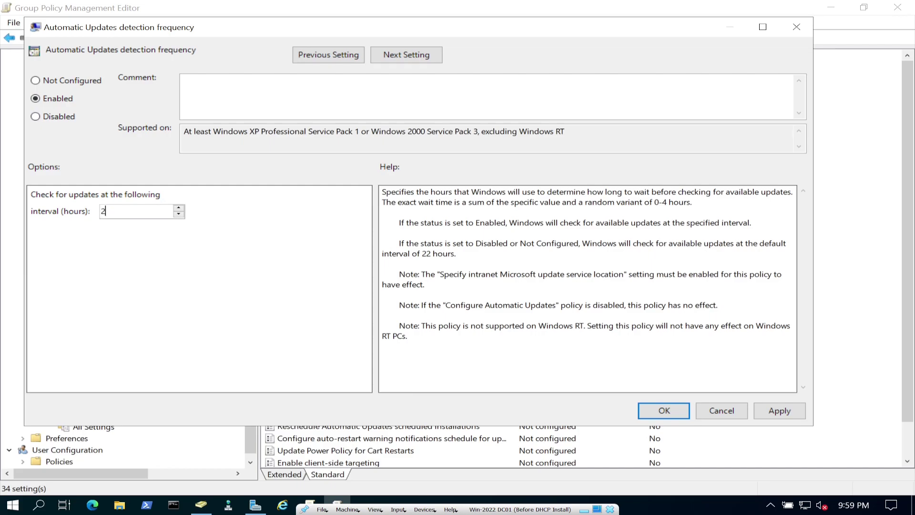
pyautogui.click(780, 411)
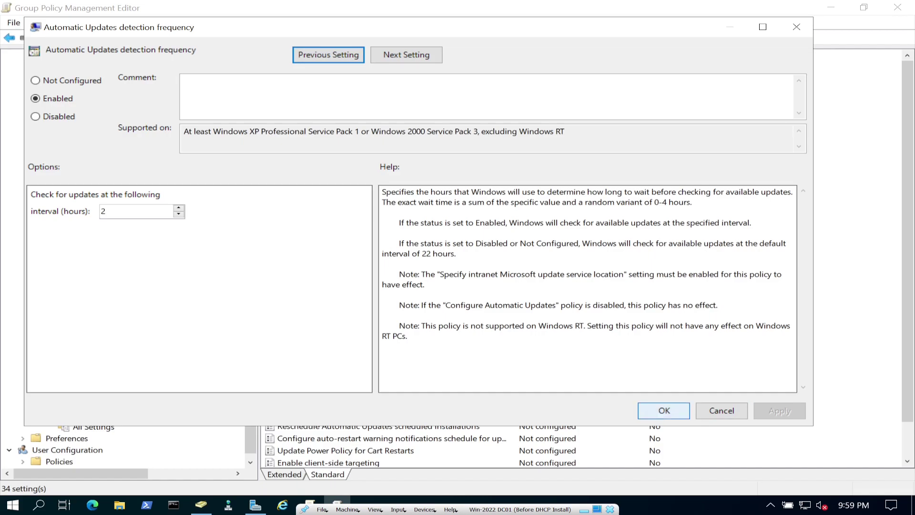
pyautogui.press('Return')
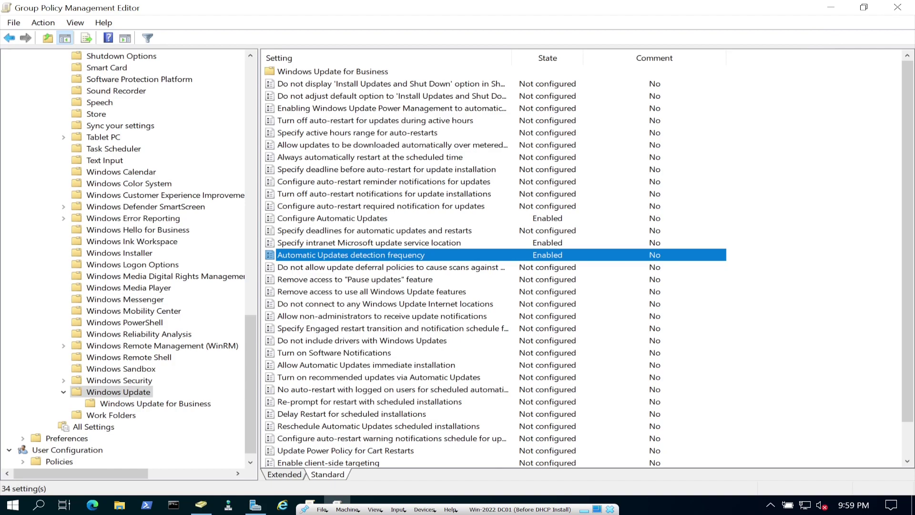
pyautogui.click(898, 7)
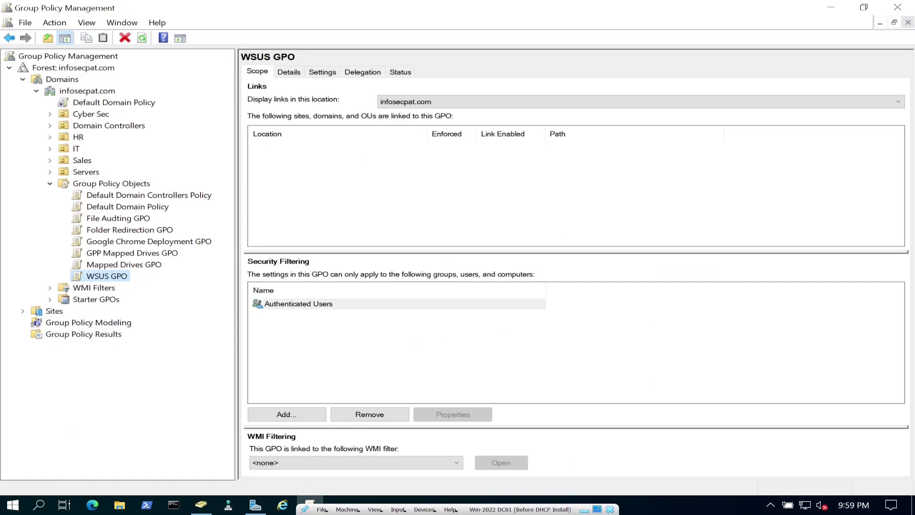
# Link the existing WSUS GPO to the WSUS Testing Servers unit inside the Servers organizational unit.
pyautogui.click(50, 172)
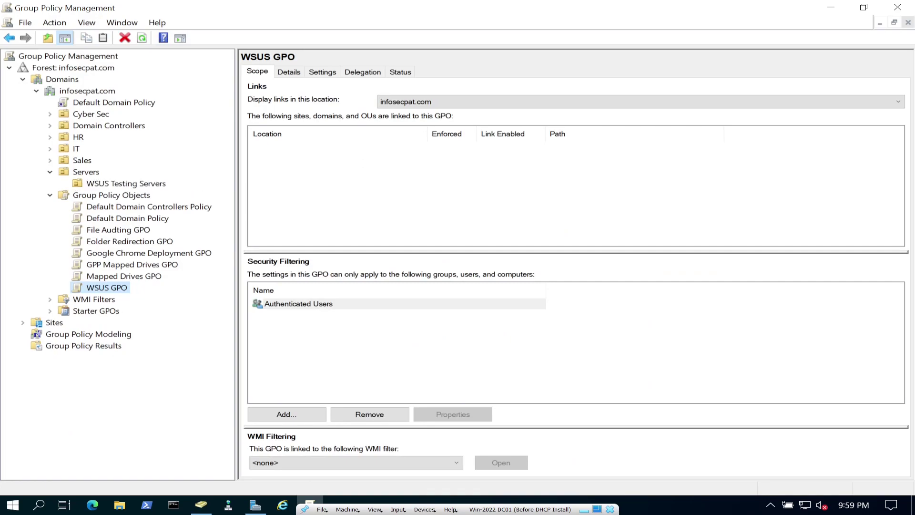
pyautogui.click(126, 183)
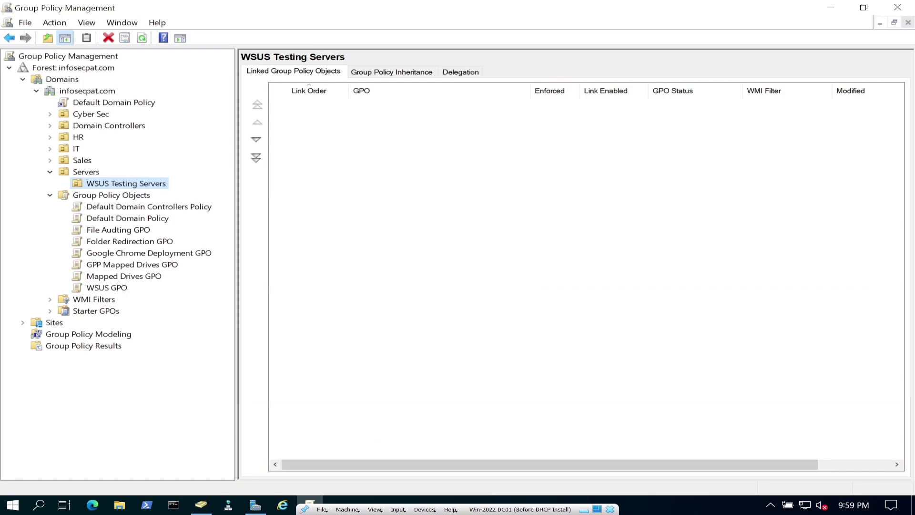
pyautogui.rightClick(148, 184)
pyautogui.click(213, 207)
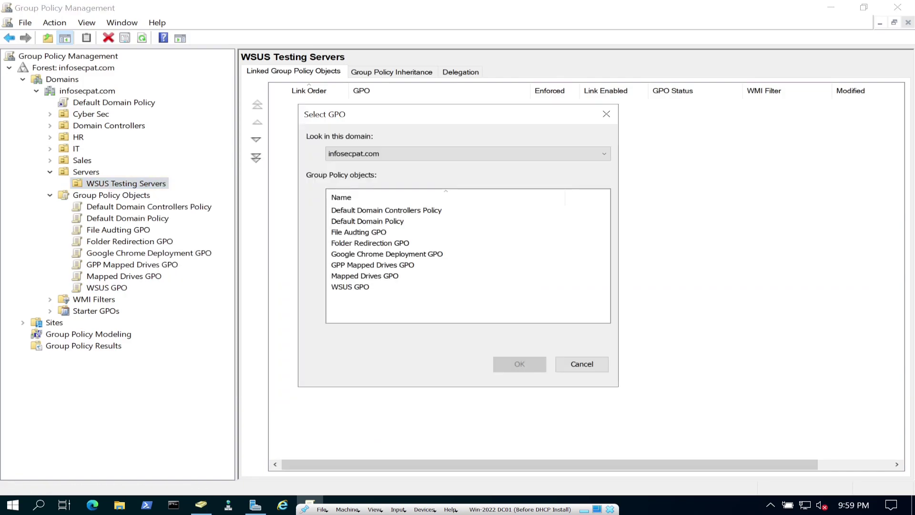
pyautogui.click(351, 287)
pyautogui.click(519, 364)
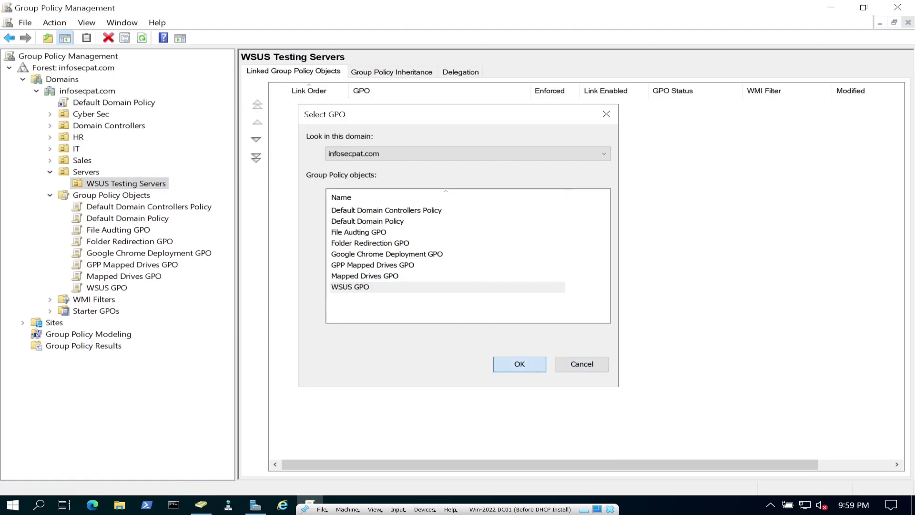
# Review the full settings report of the linked WSUS GPO, including its Windows Update policies, and close Group Policy Management.
pyautogui.click(120, 195)
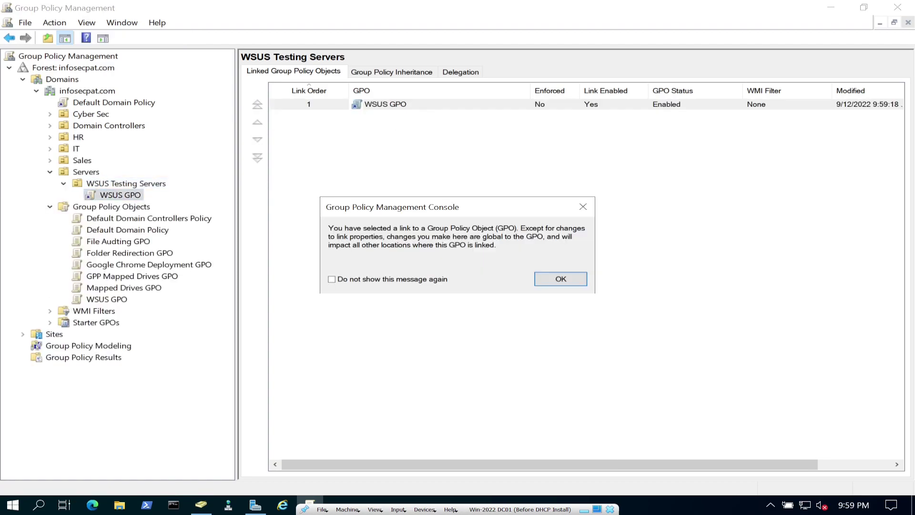
pyautogui.click(560, 279)
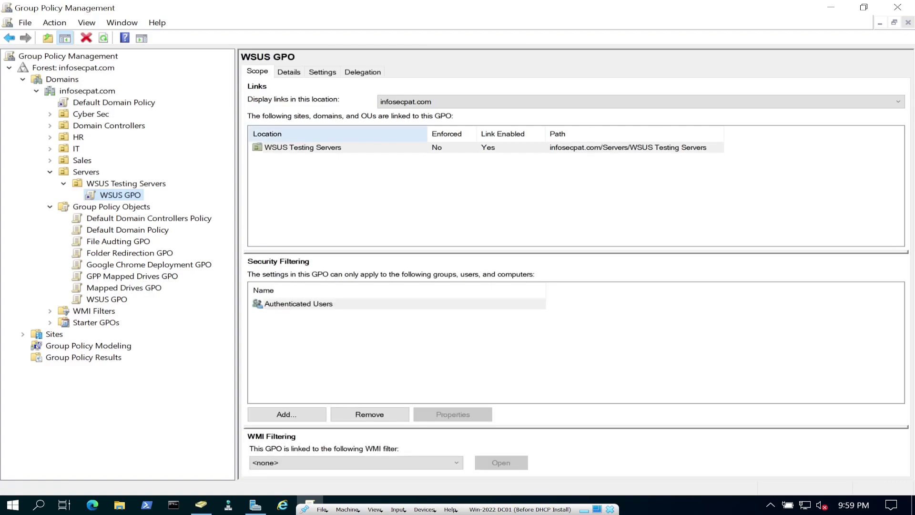
pyautogui.click(322, 71)
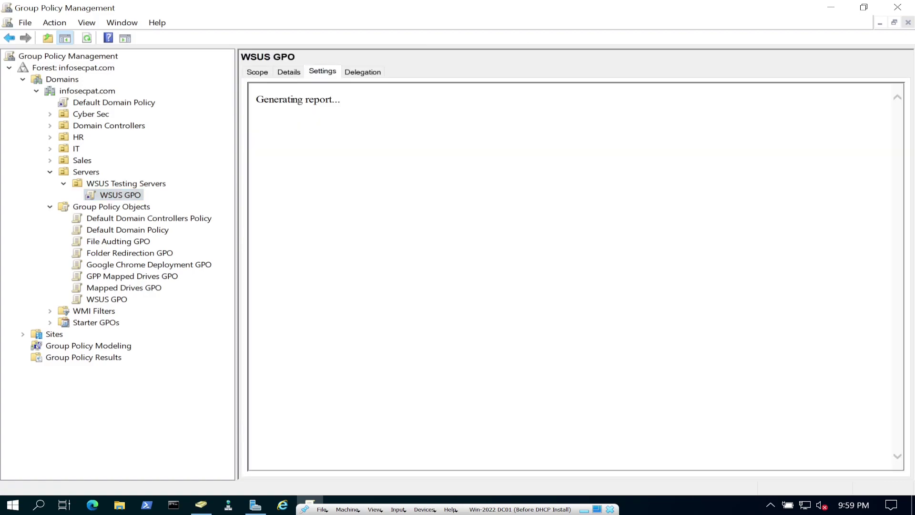
pyautogui.click(871, 109)
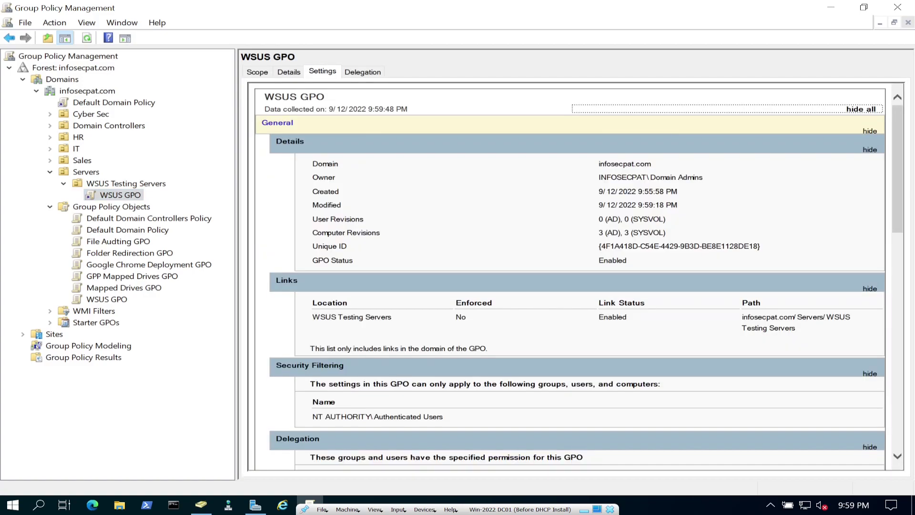
pyautogui.scroll(-11, 570, 276)
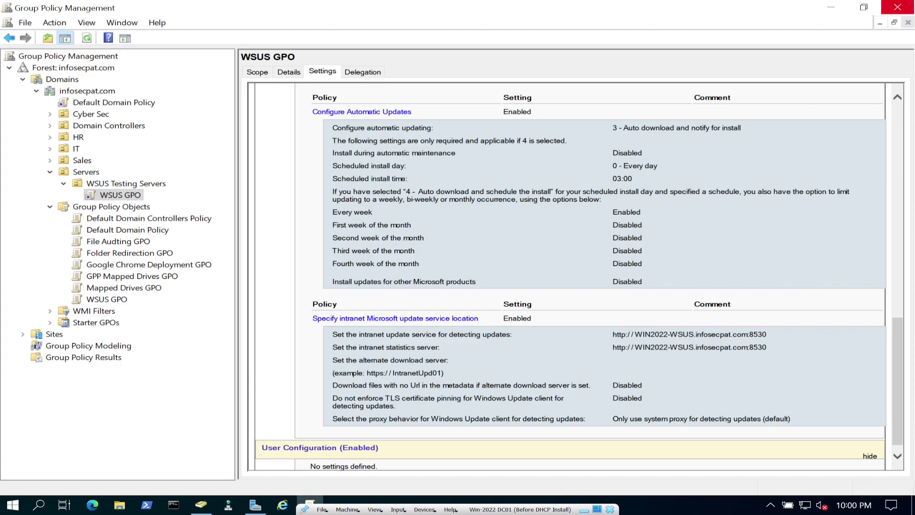
pyautogui.click(897, 7)
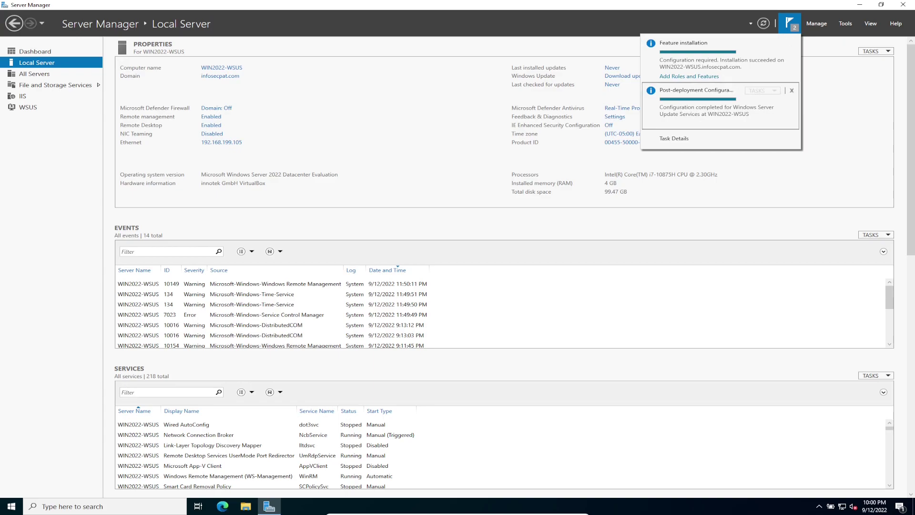
# On the WSUS server, launch Windows Server Update Services from the Server Manager dashboard and minimize Server Manager.
pyautogui.click(36, 52)
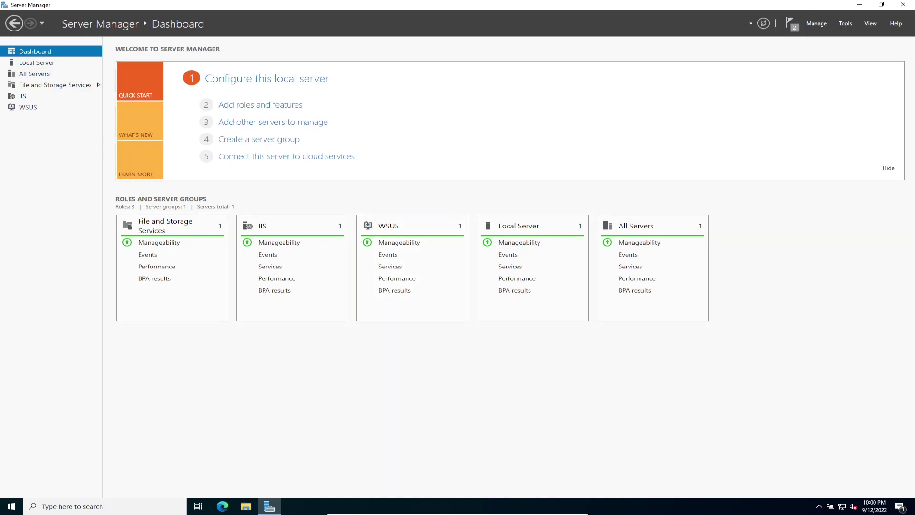
pyautogui.click(845, 23)
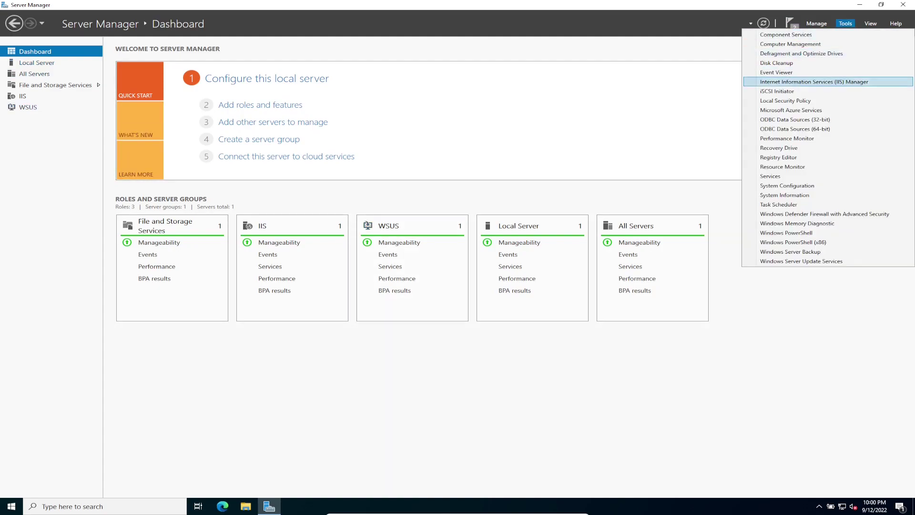
pyautogui.click(801, 261)
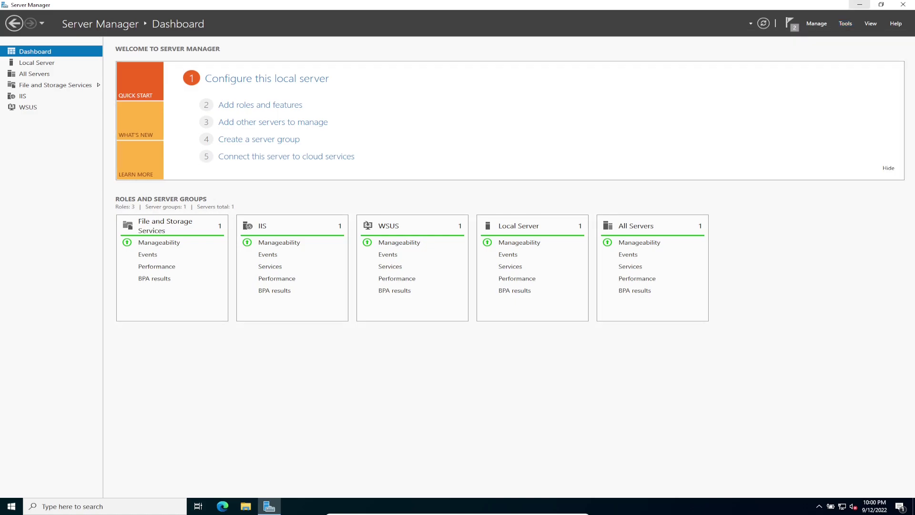
pyautogui.click(860, 4)
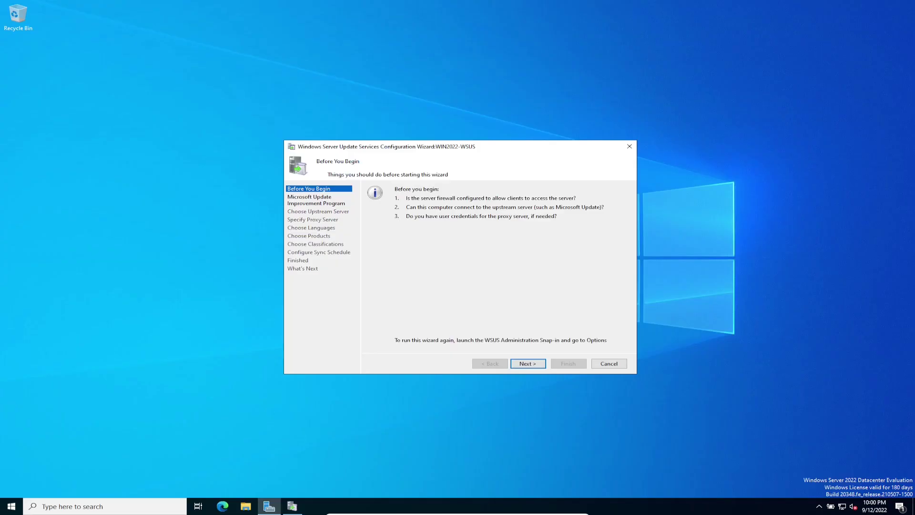
# Set the display scaling to 125%, close the display settings and move the WSUS configuration wizard nearer the desktop's center.
pyautogui.rightClick(710, 215)
pyautogui.click(763, 296)
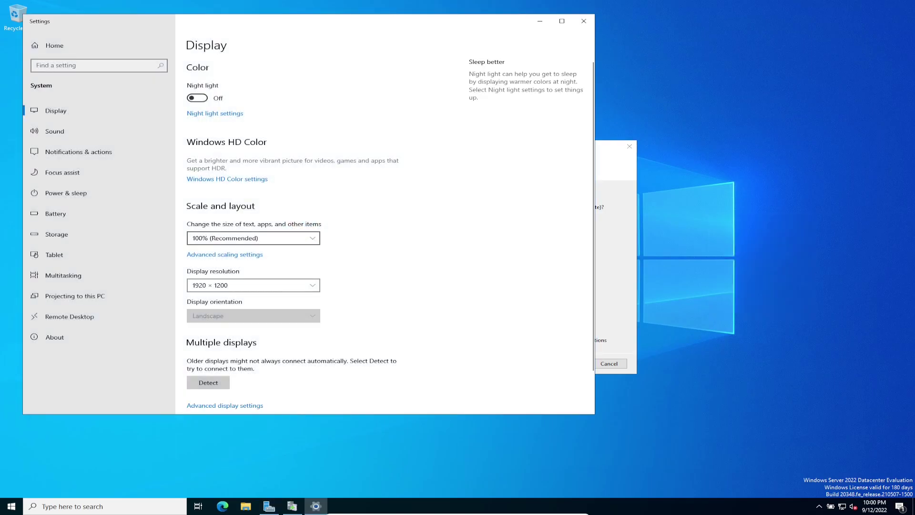
pyautogui.click(253, 237)
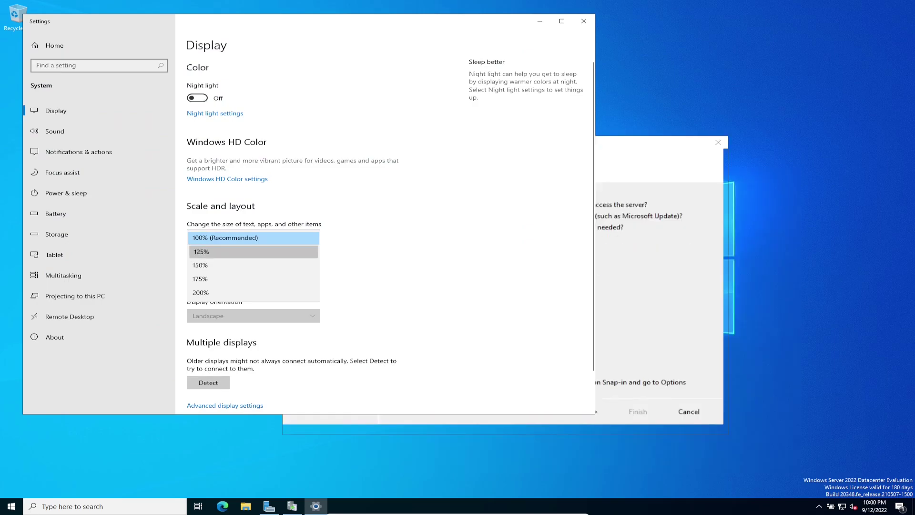
pyautogui.click(200, 251)
pyautogui.click(725, 8)
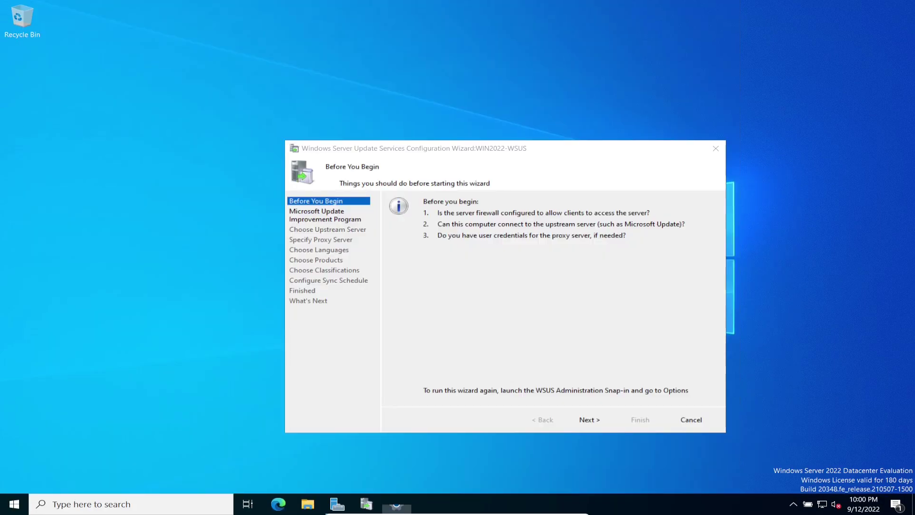
pyautogui.moveTo(505, 148); pyautogui.dragTo(437, 92)
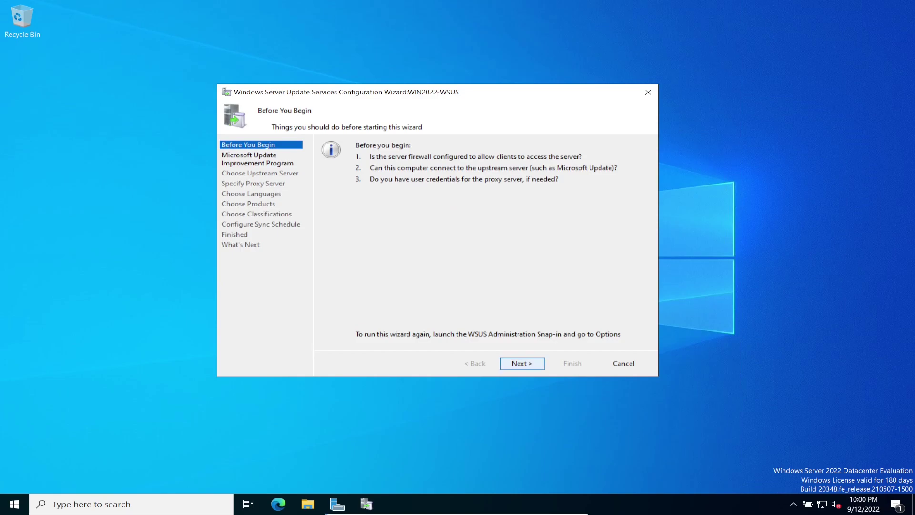
# Proceed through the WSUS configuration wizard, synchronizing from Microsoft Update without a proxy server or joining the improvement program.
pyautogui.click(522, 363)
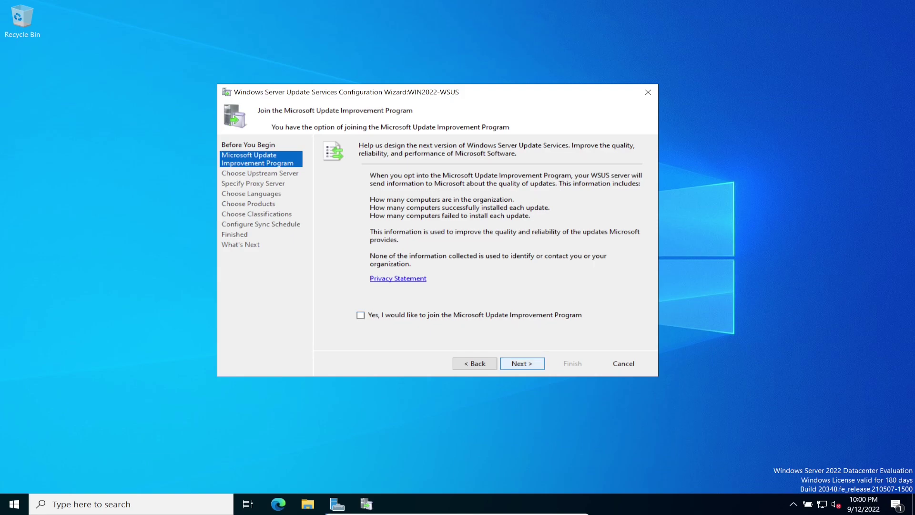
pyautogui.click(522, 363)
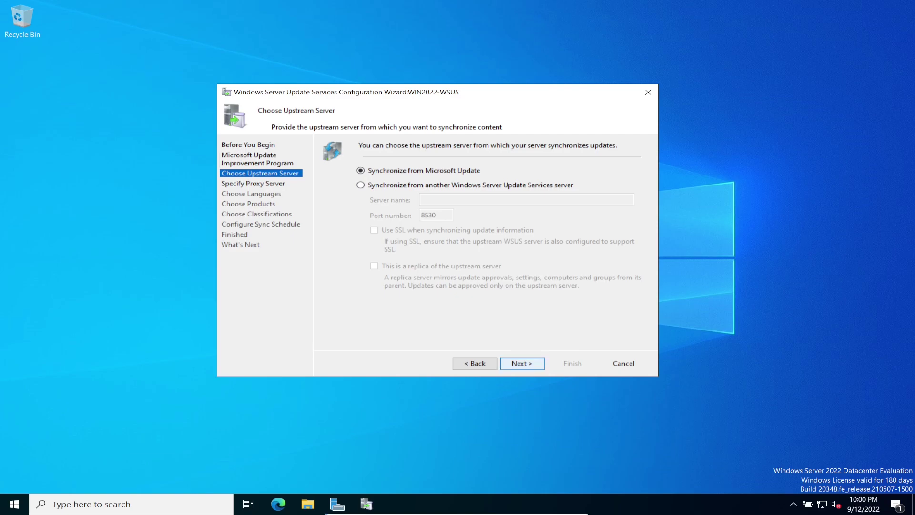
pyautogui.click(522, 363)
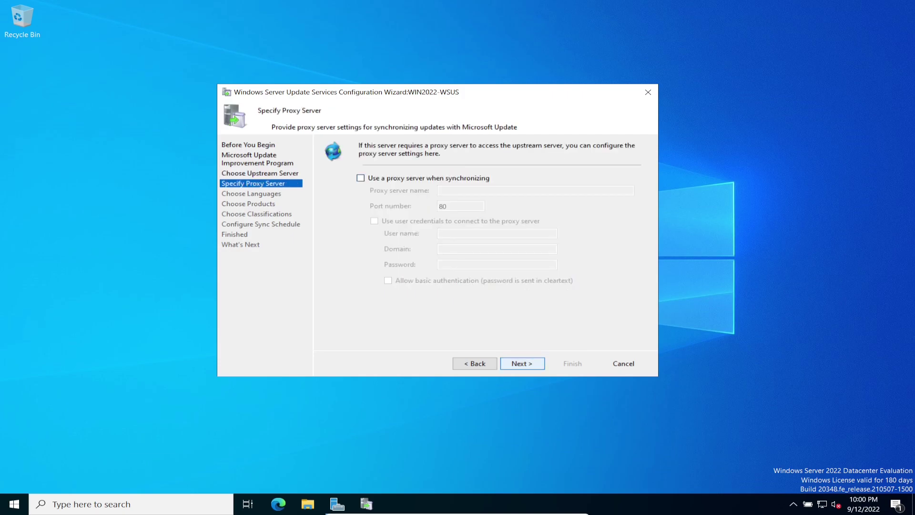
pyautogui.click(522, 363)
pyautogui.press('Return')
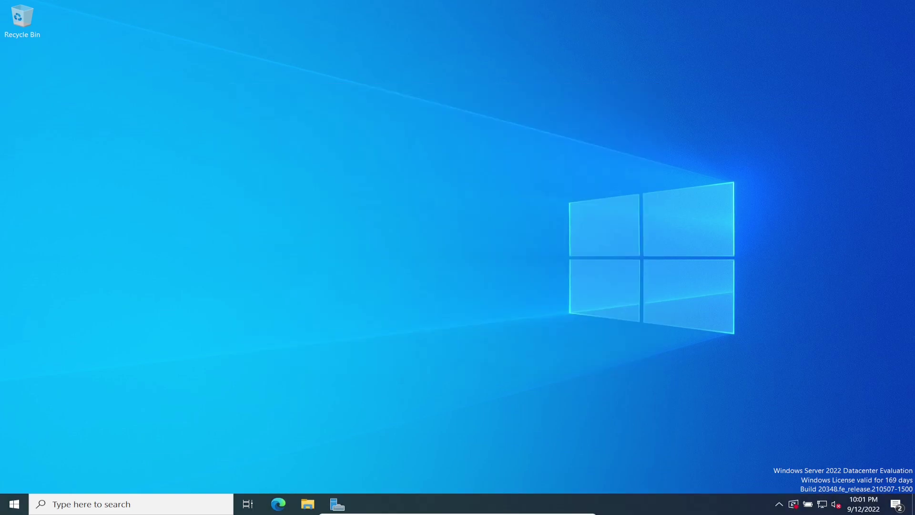
# Switch to the client server, open Command Prompt through the Run dialog with cmd and query the machine's hostname.
pyautogui.rightClick(14, 504)
pyautogui.click(37, 449)
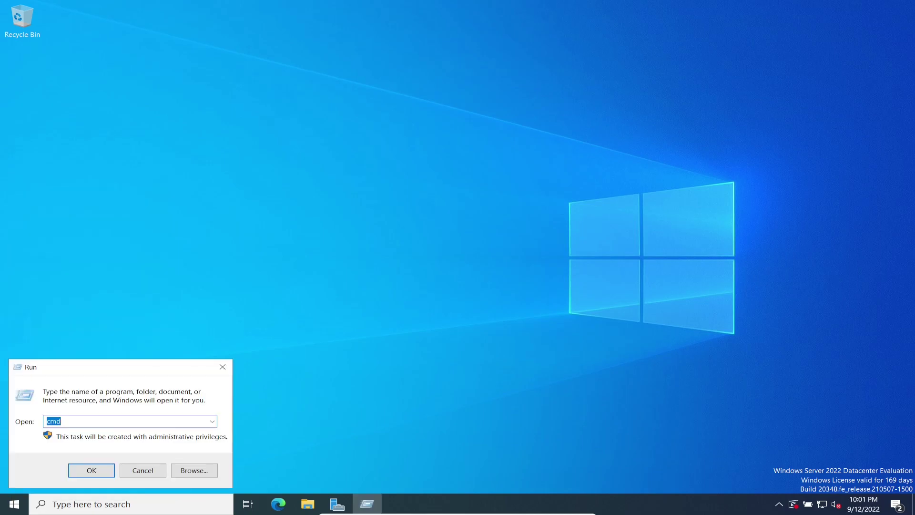
pyautogui.press('Return')
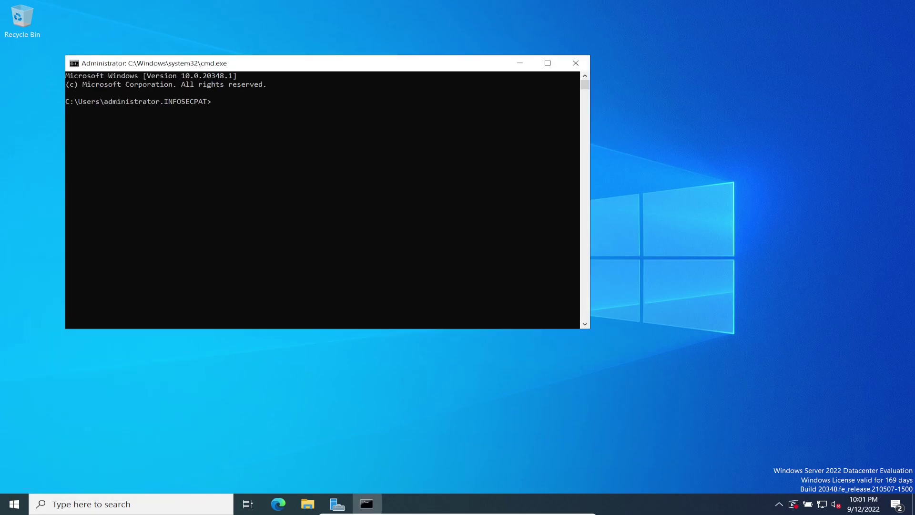
pyautogui.scroll(4, 322, 201)
pyautogui.write('hostname')
pyautogui.press('Return')
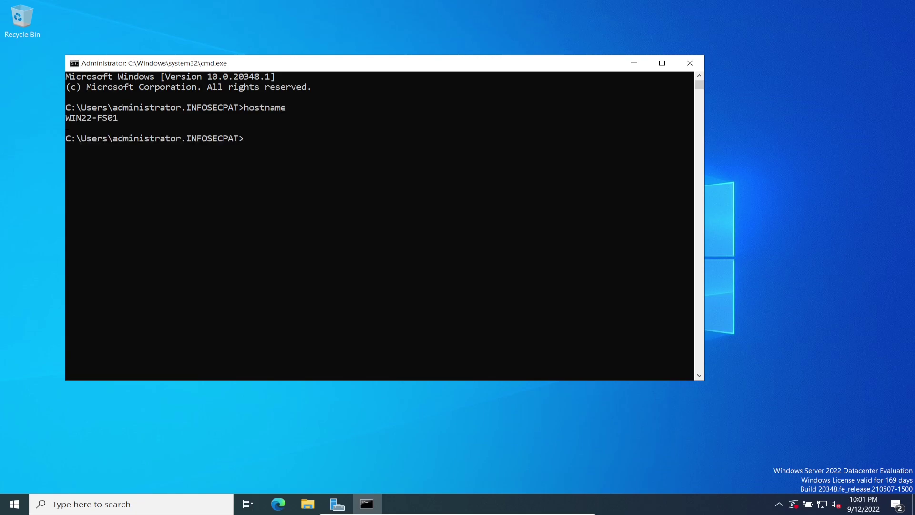
# Force a Group Policy refresh on the client server with gpupdate /force and maximize the Command Prompt window.
pyautogui.click(256, 179)
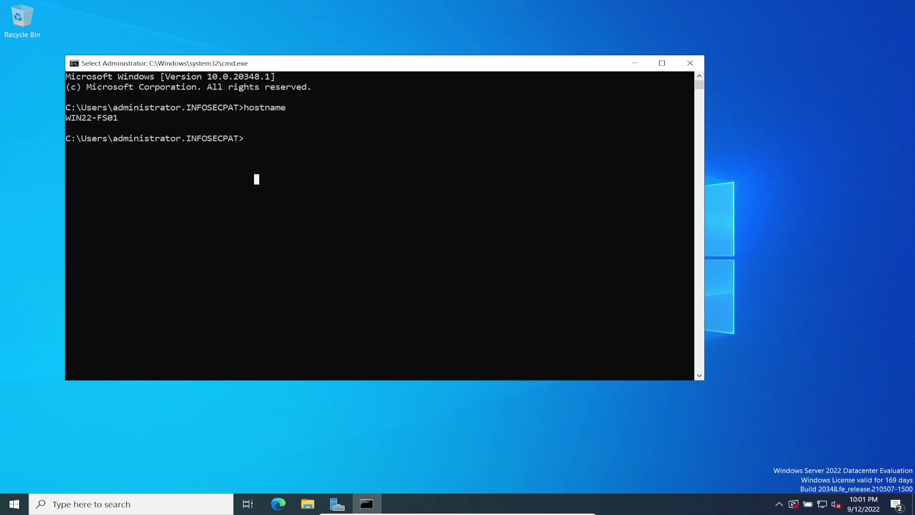
pyautogui.write('up')
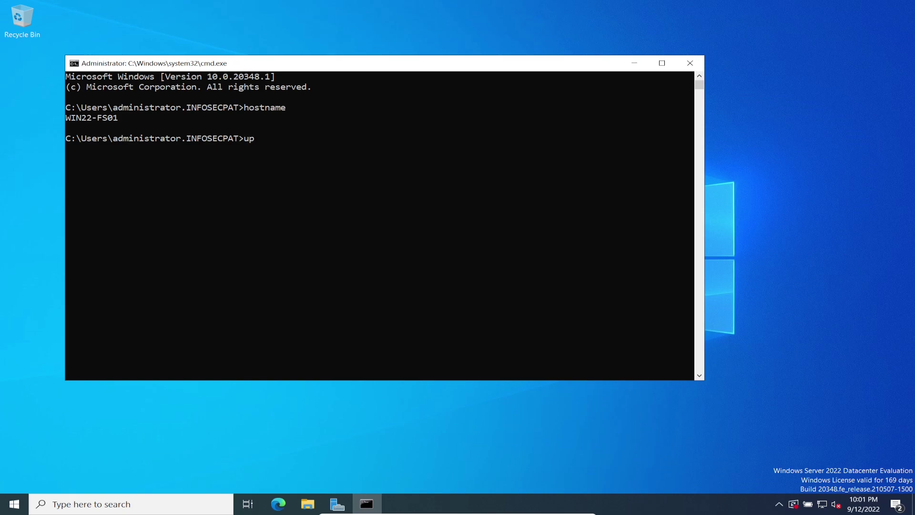
pyautogui.press('BackSpace')
pyautogui.press('BackSpace')
pyautogui.write('gpupdate /forc')
pyautogui.press('BackSpace')
pyautogui.press('BackSpace')
pyautogui.write('rce')
pyautogui.press('Return')
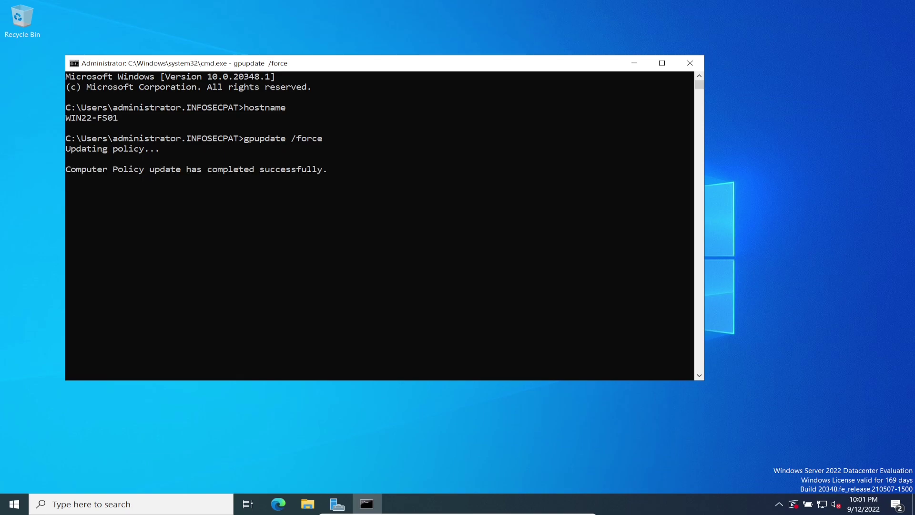
pyautogui.press('super+Up')
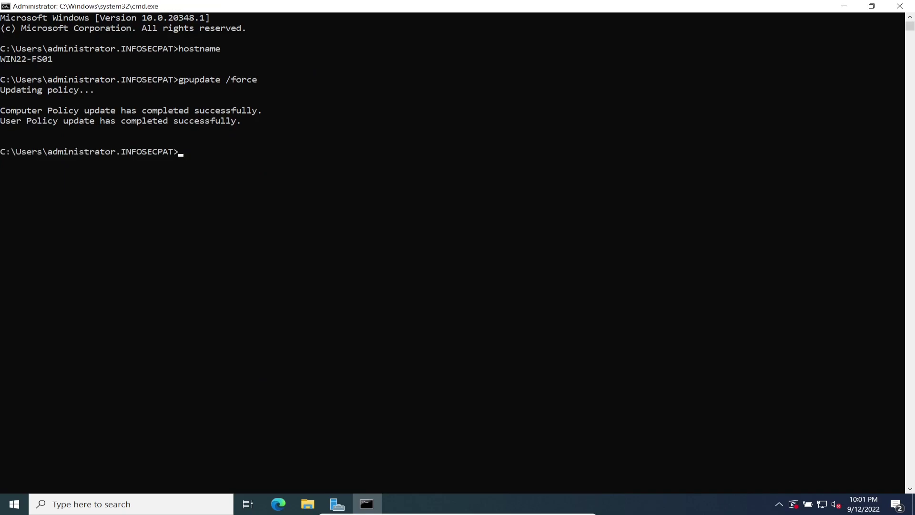
pyautogui.click(254, 234)
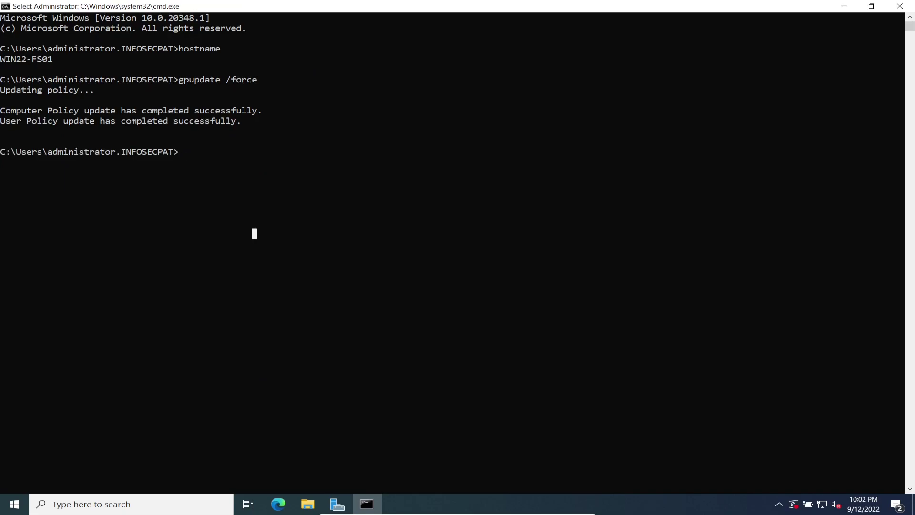
# Generate the Group Policy results summary on the client server with gpresult /r.
pyautogui.write('gpresu')
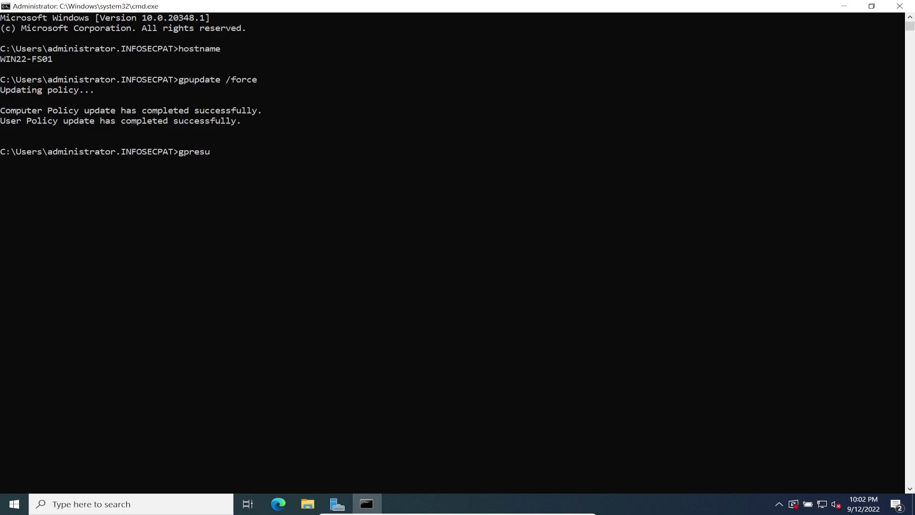
pyautogui.press('BackSpace')
pyautogui.press('BackSpace')
pyautogui.press('BackSpace')
pyautogui.press('BackSpace')
pyautogui.press('BackSpace')
pyautogui.press('BackSpace')
pyautogui.write('gpresult /r')
pyautogui.press('Return')
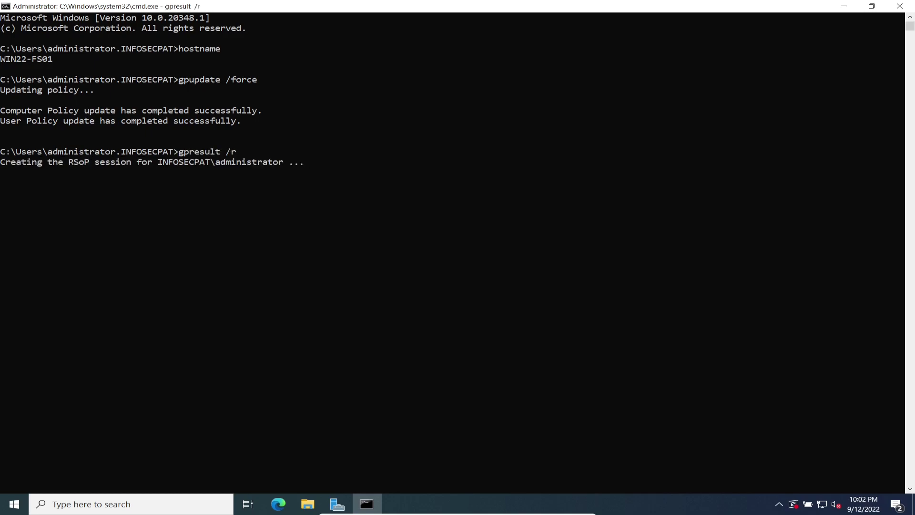
# Examine the computer's applied Group Policy Objects for WSUS GPO, and close Command Prompt.
pyautogui.scroll(6, 453, 253)
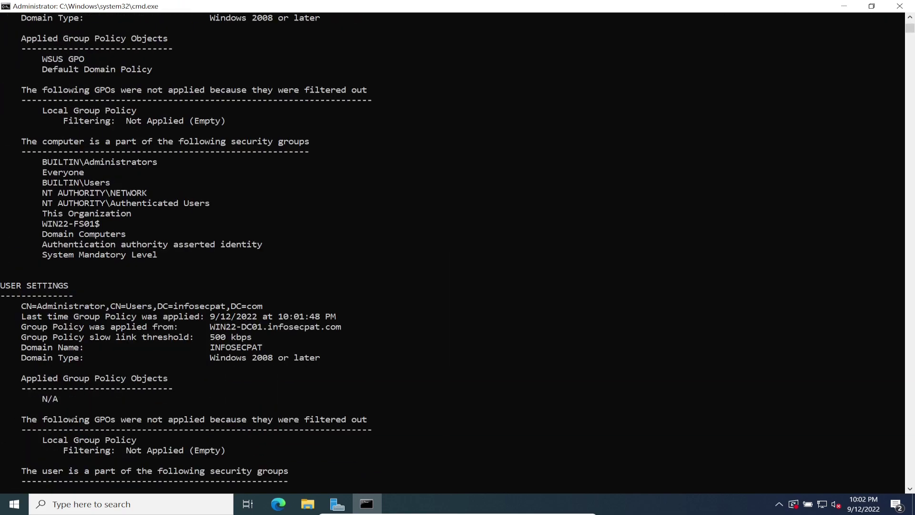
pyautogui.scroll(4, 453, 253)
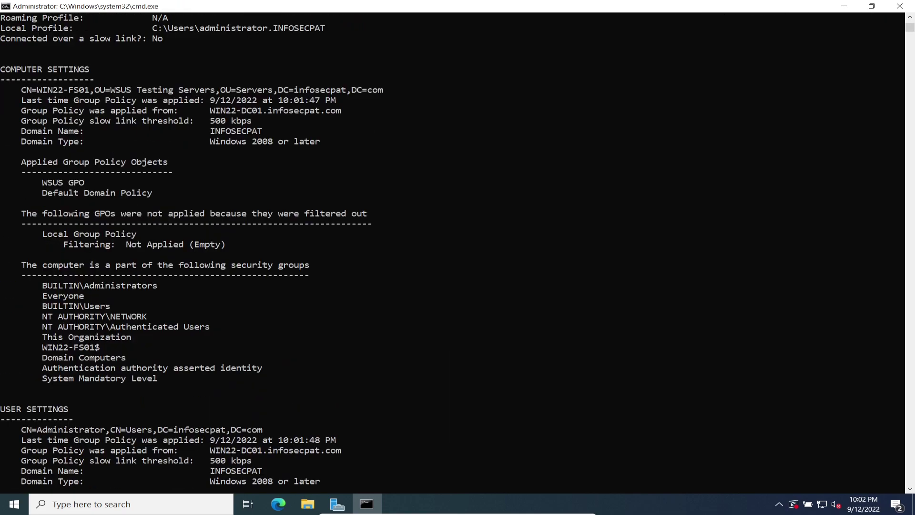
pyautogui.moveTo(29, 182); pyautogui.dragTo(128, 183)
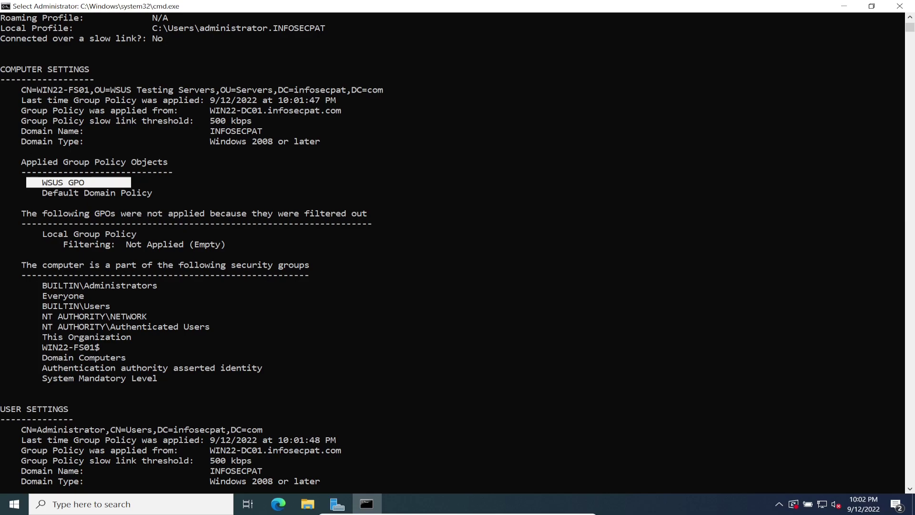
pyautogui.click(900, 5)
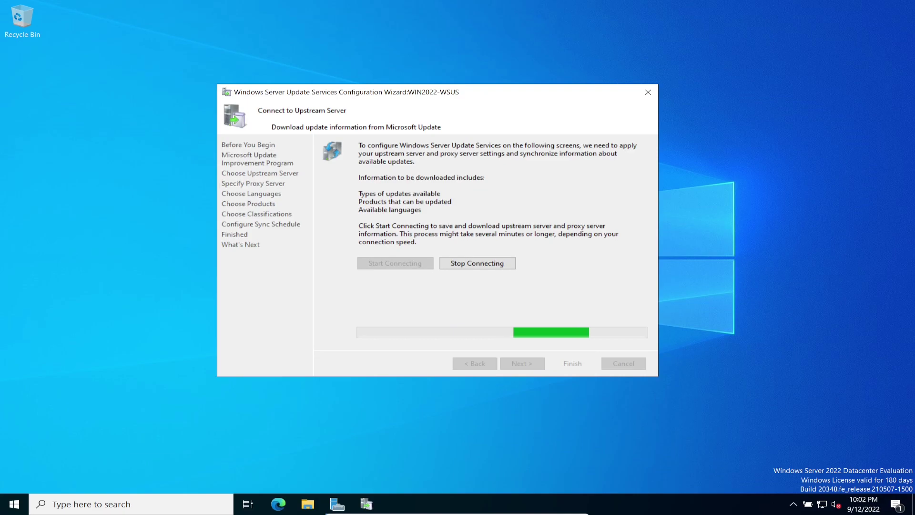
# Reposition the WSUS configuration wizard on the WSUS server and continue to product selection, limiting update downloads to English.
pyautogui.moveTo(380, 96); pyautogui.dragTo(365, 86)
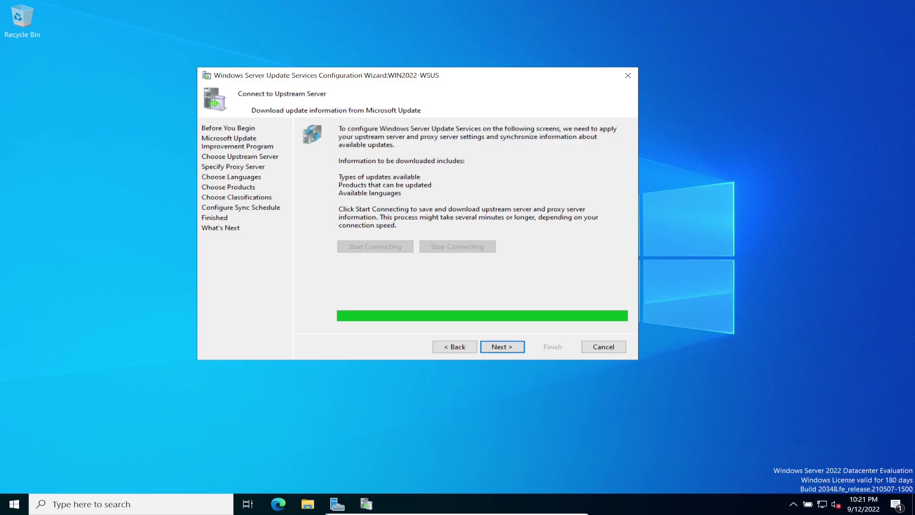
pyautogui.moveTo(442, 83); pyautogui.dragTo(417, 77)
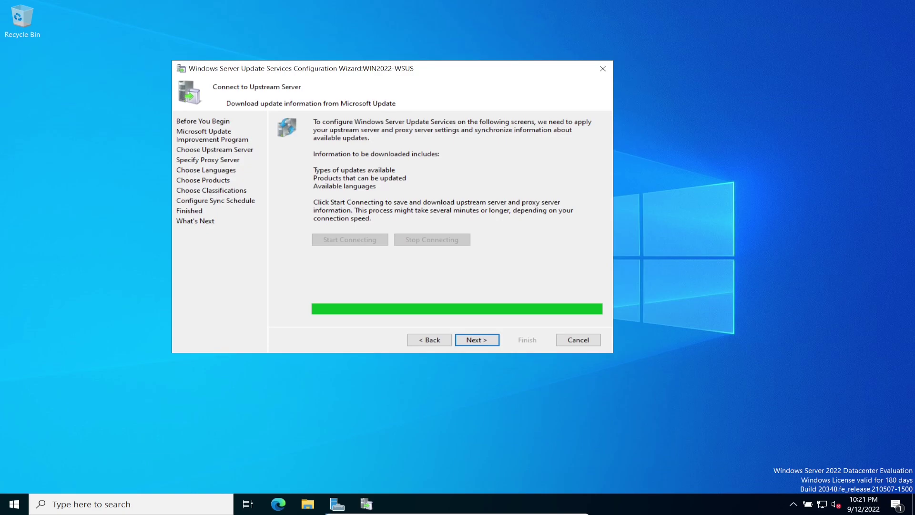
pyautogui.click(477, 339)
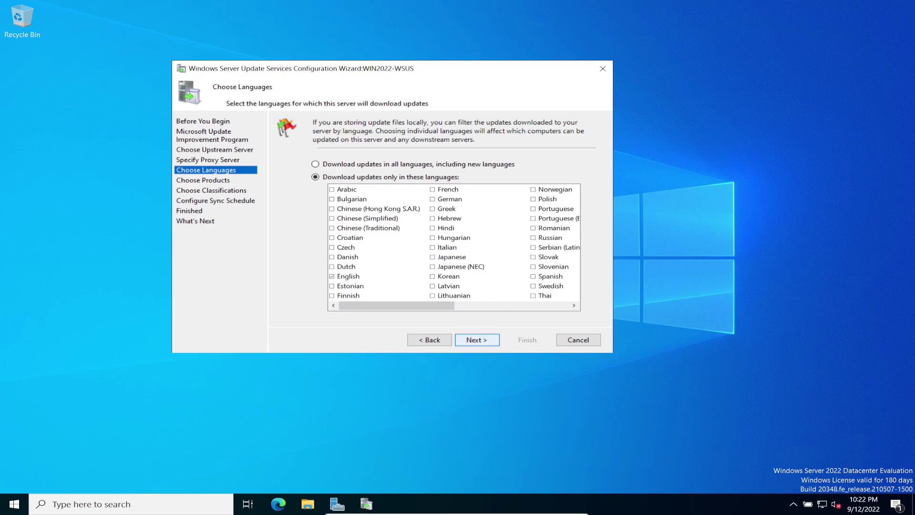
pyautogui.press('Return')
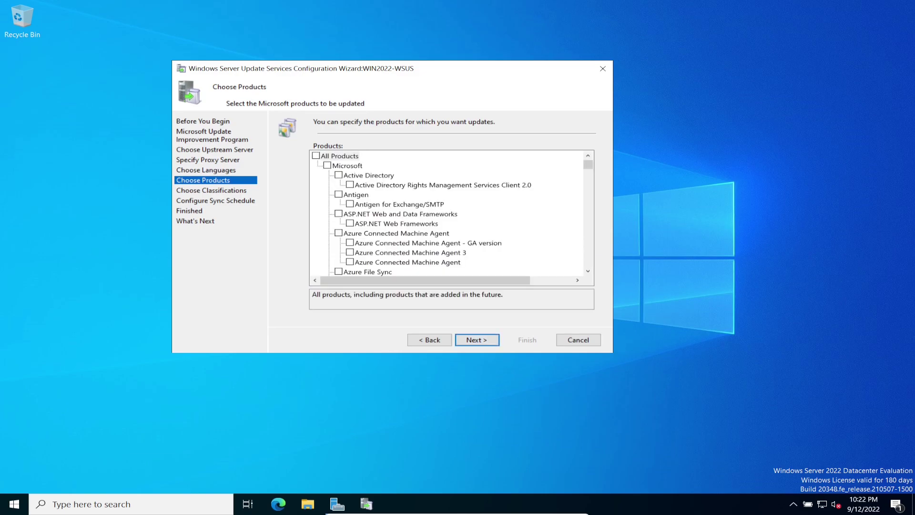
# Select Windows Server 2019 as a product to be updated and proceed to the update classifications.
pyautogui.moveTo(588, 165); pyautogui.dragTo(588, 259)
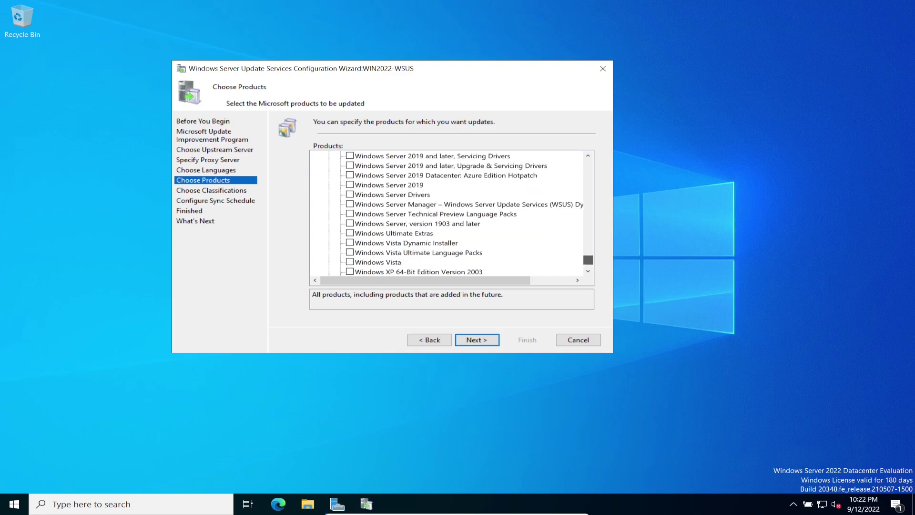
pyautogui.moveTo(588, 260); pyautogui.dragTo(588, 258)
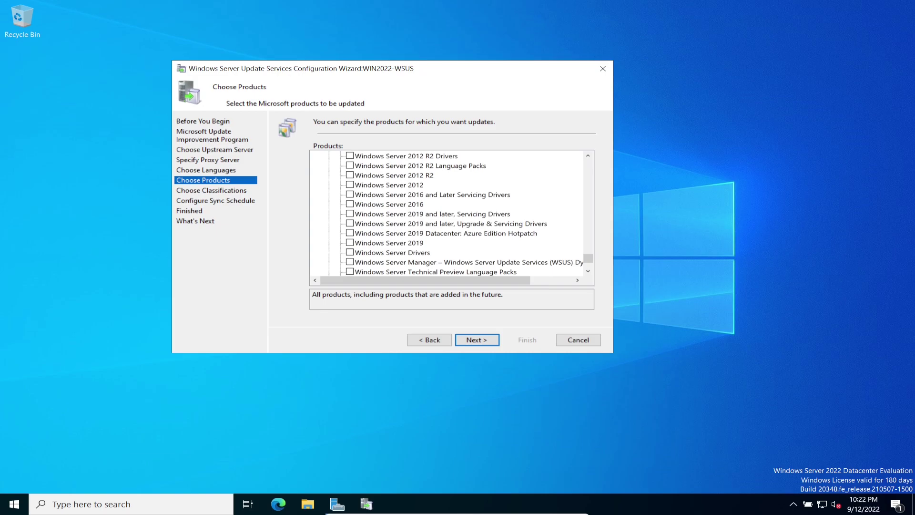
pyautogui.scroll(1, 448, 213)
pyautogui.scroll(4, 448, 213)
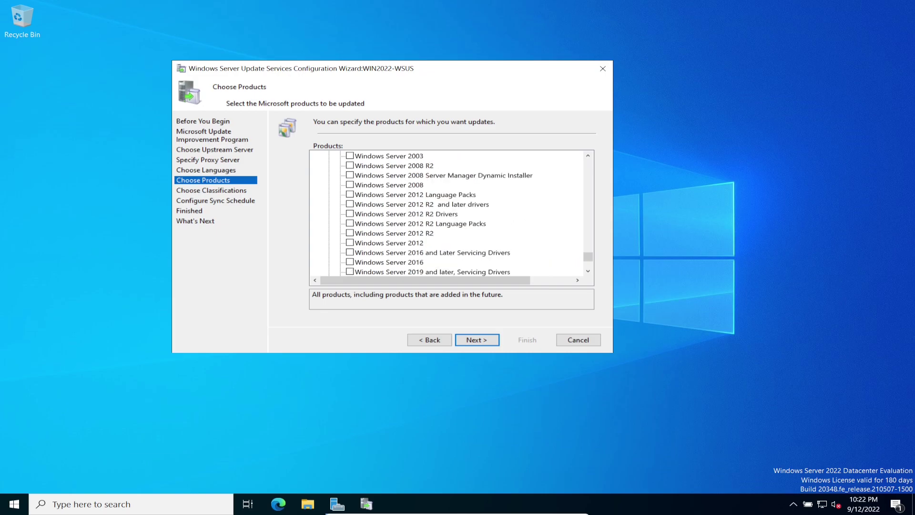
pyautogui.scroll(12, 448, 213)
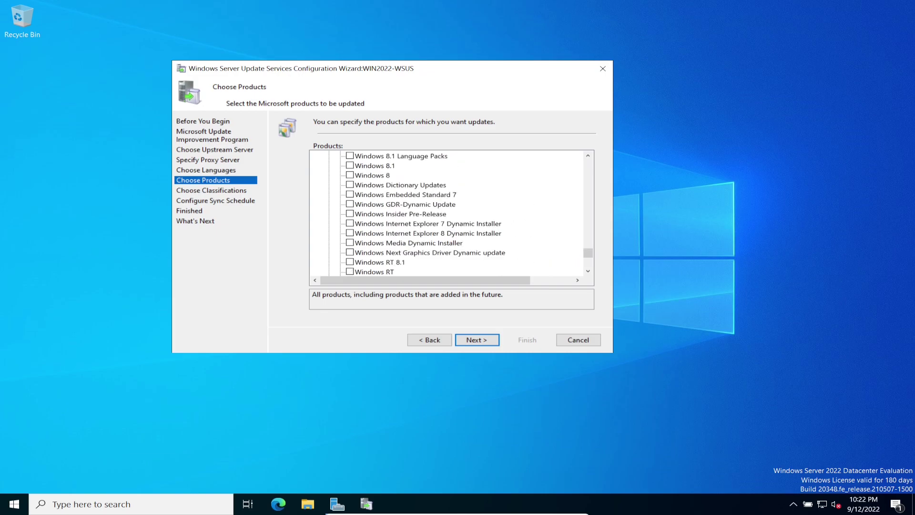
pyautogui.scroll(9, 448, 213)
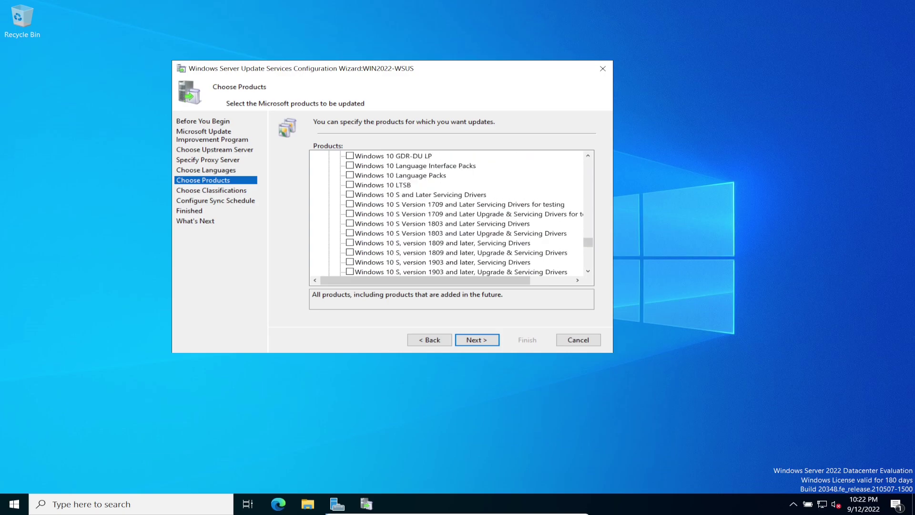
pyautogui.scroll(-8, 448, 213)
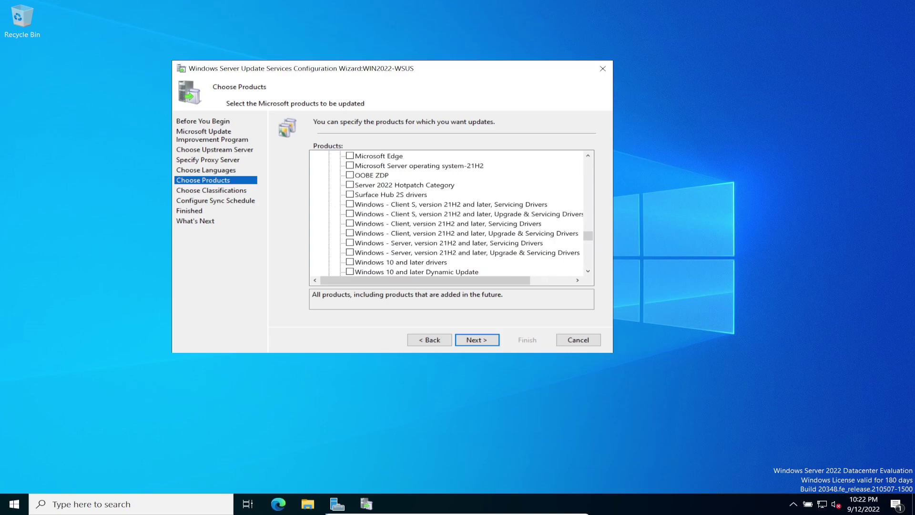
pyautogui.scroll(4, 448, 213)
pyautogui.scroll(1, 447, 213)
pyautogui.scroll(-15, 448, 213)
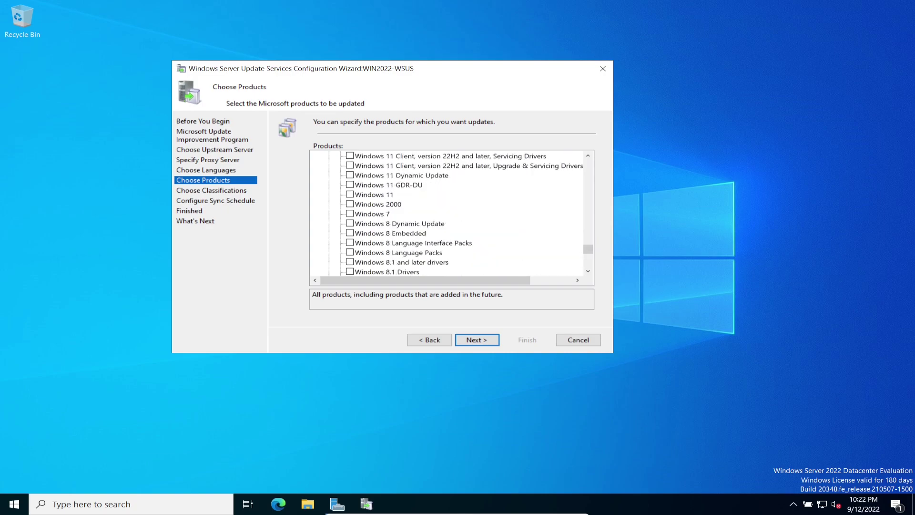
pyautogui.scroll(-6, 448, 213)
pyautogui.scroll(-8, 448, 213)
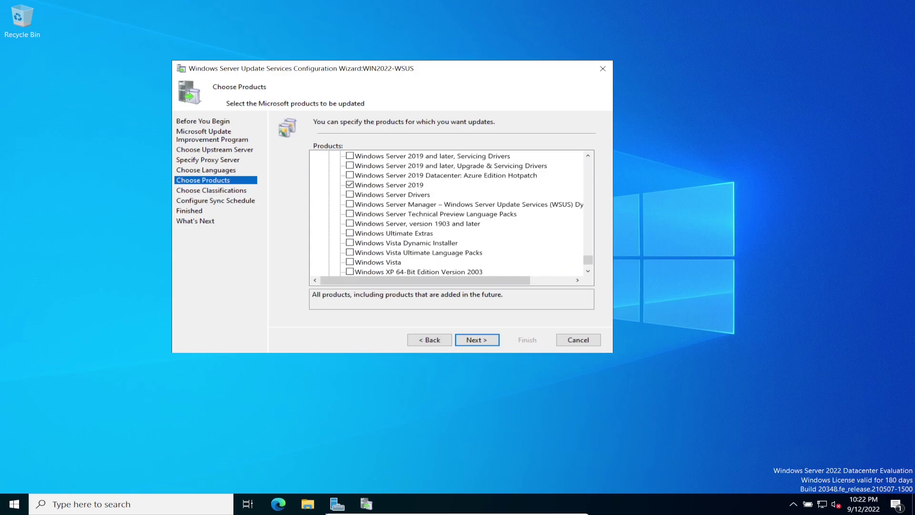
pyautogui.scroll(-3, 448, 213)
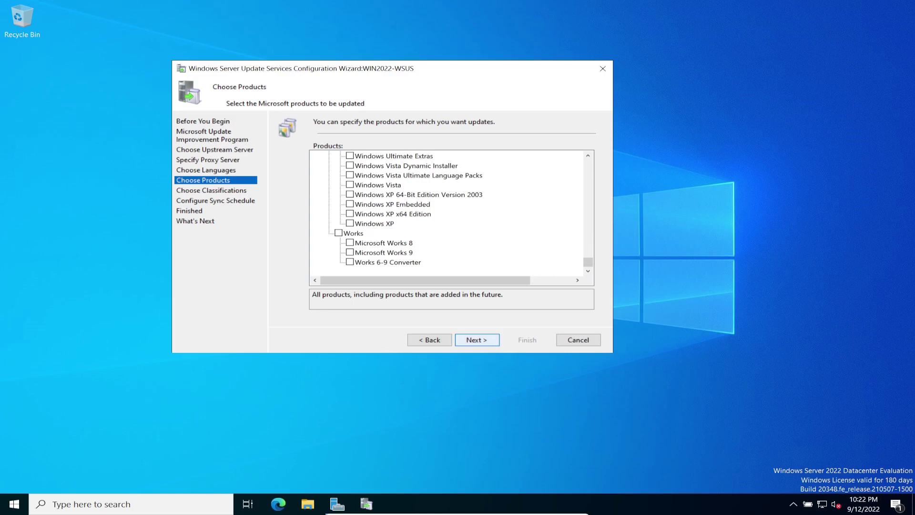
pyautogui.press('Return')
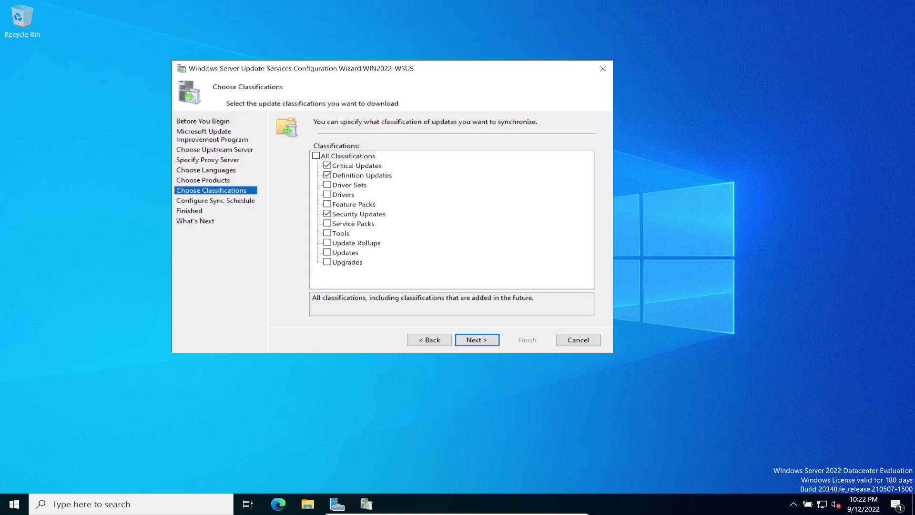
# Finish the wizard with critical, definition and security updates, manual synchronization and the initial synchronization enabled.
pyautogui.press('Return')
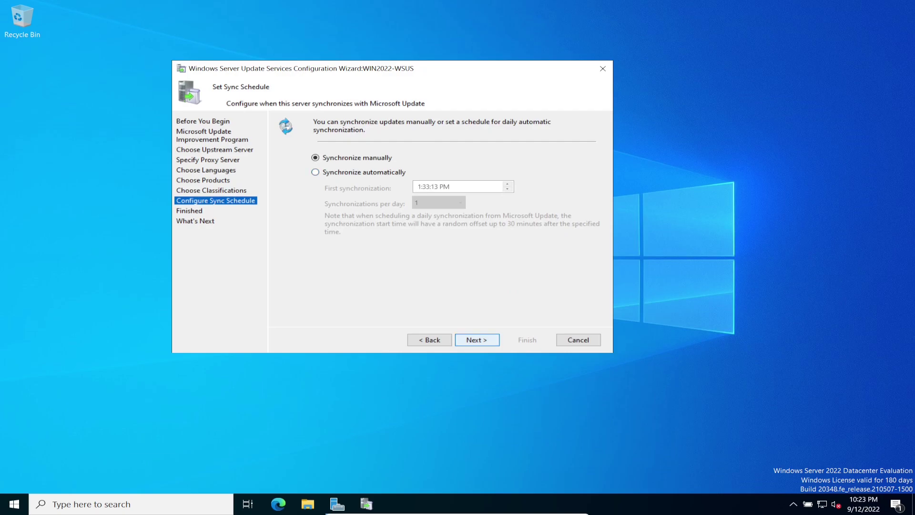
pyautogui.press('Return')
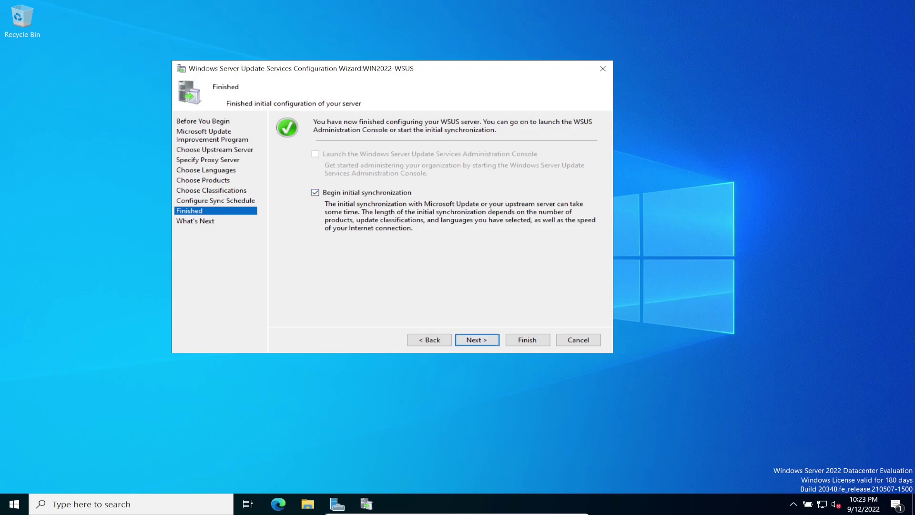
pyautogui.press('Return')
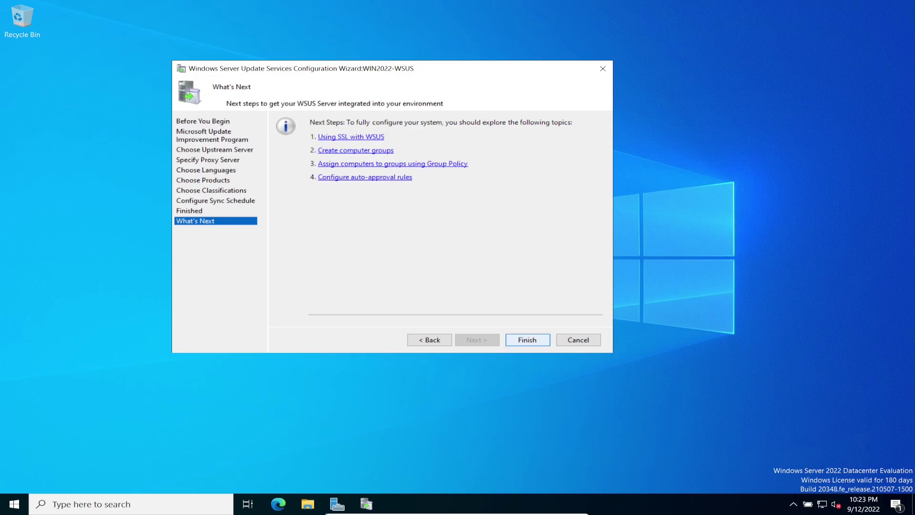
pyautogui.press('Return')
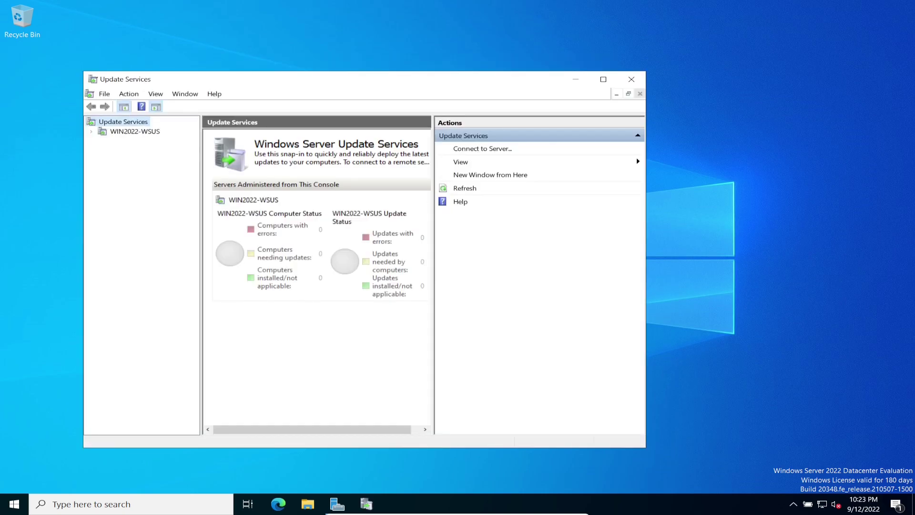
# Maximize the Update Services console and expand the WIN2022-WSUS server and its Computers node.
pyautogui.press('super+Up')
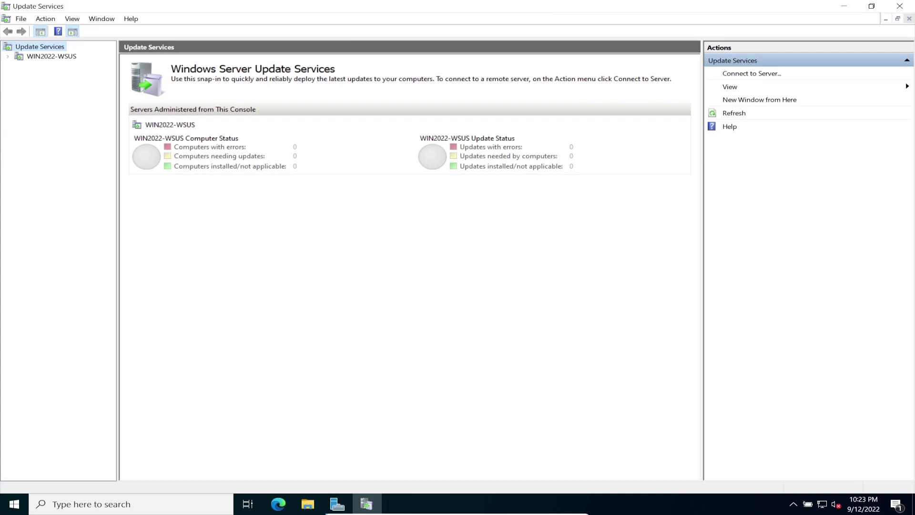
pyautogui.click(51, 56)
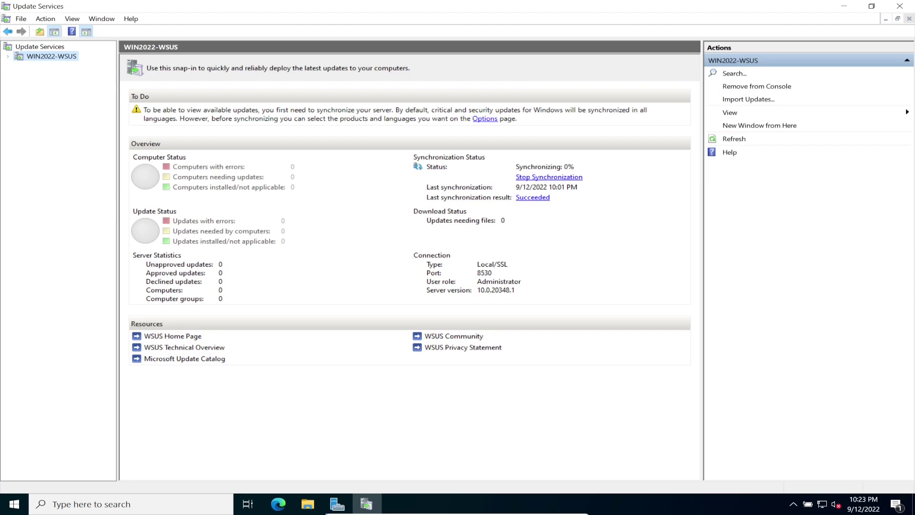
pyautogui.press('Right')
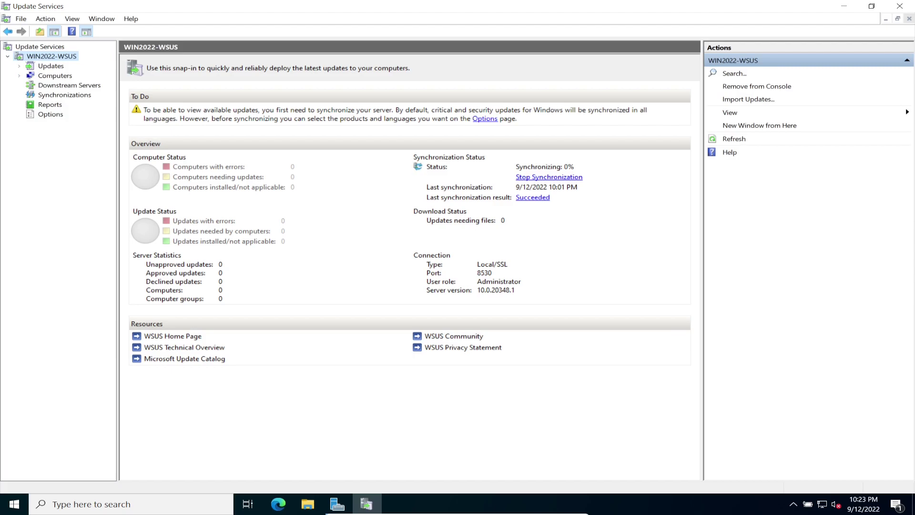
pyautogui.click(19, 76)
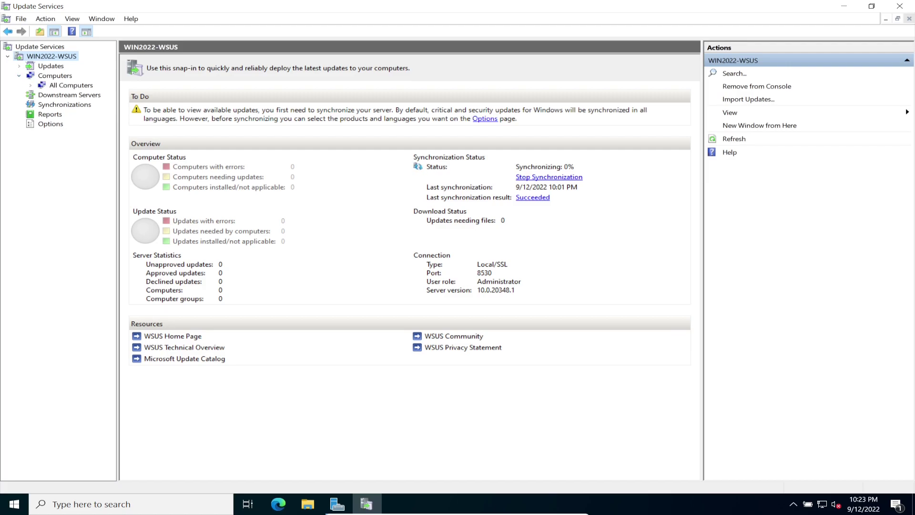
# Examine how computers are assigned to groups in the WSUS server options, and close the settings without changing them.
pyautogui.click(50, 124)
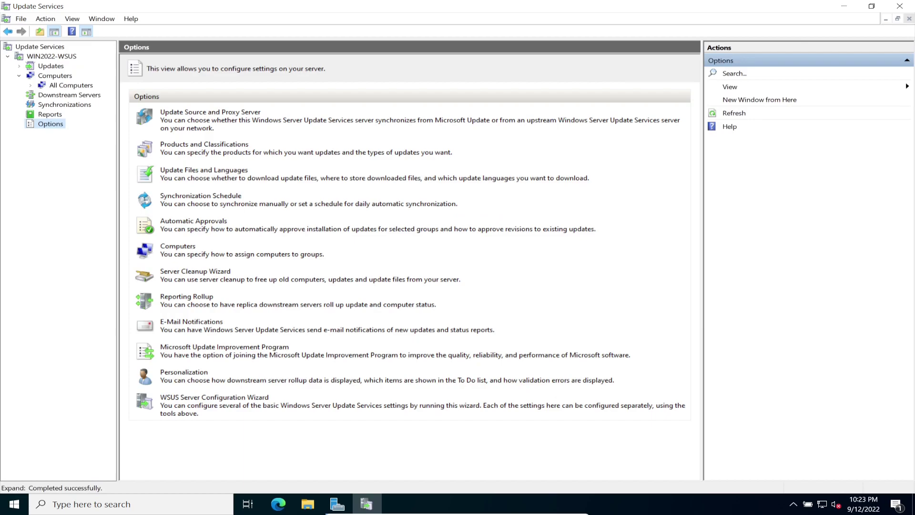
pyautogui.click(178, 245)
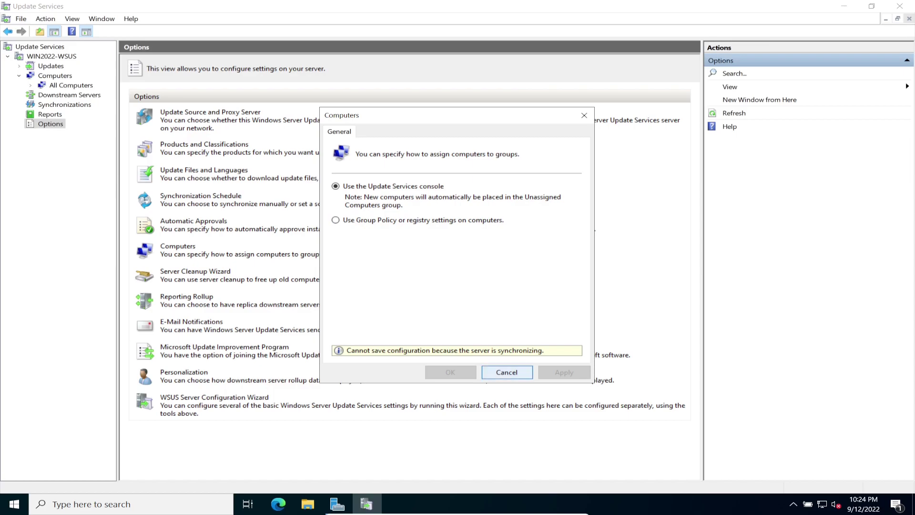
pyautogui.click(507, 372)
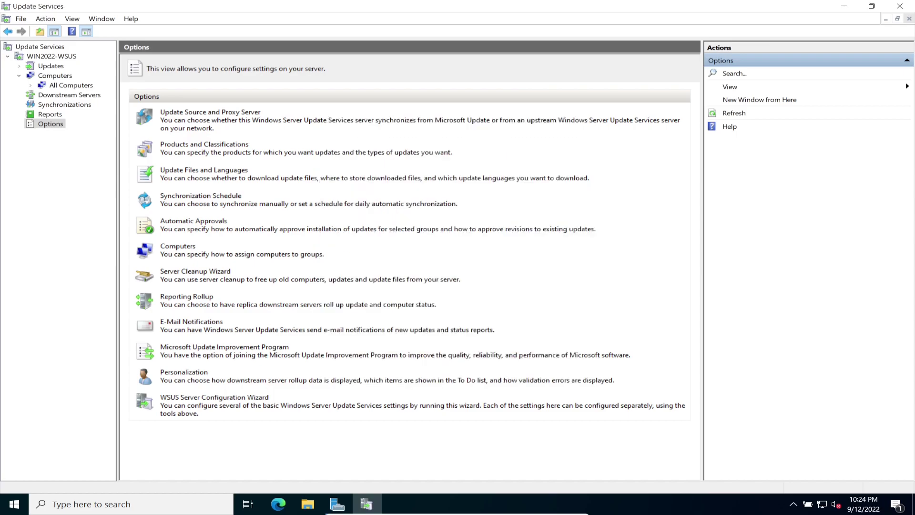
# Open the Unassigned Computers group under All Computers and filter its list to Any status.
pyautogui.click(55, 76)
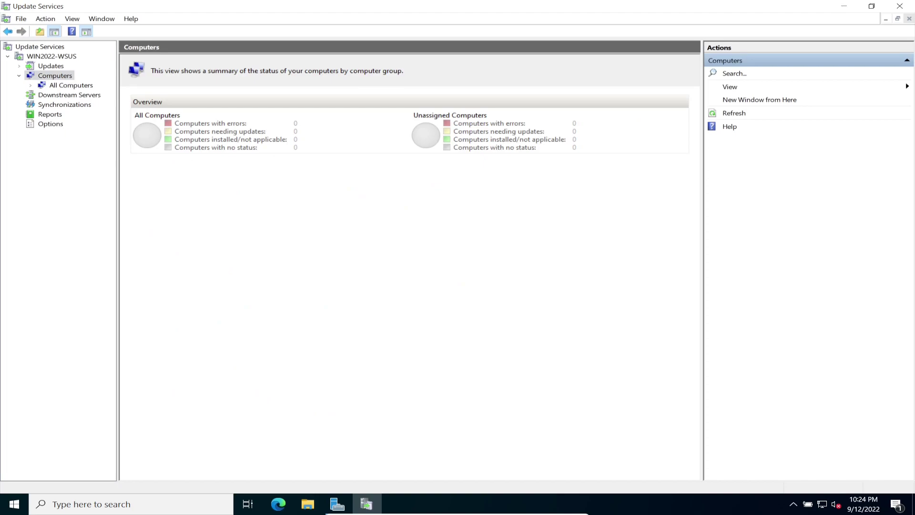
pyautogui.click(71, 85)
pyautogui.click(30, 86)
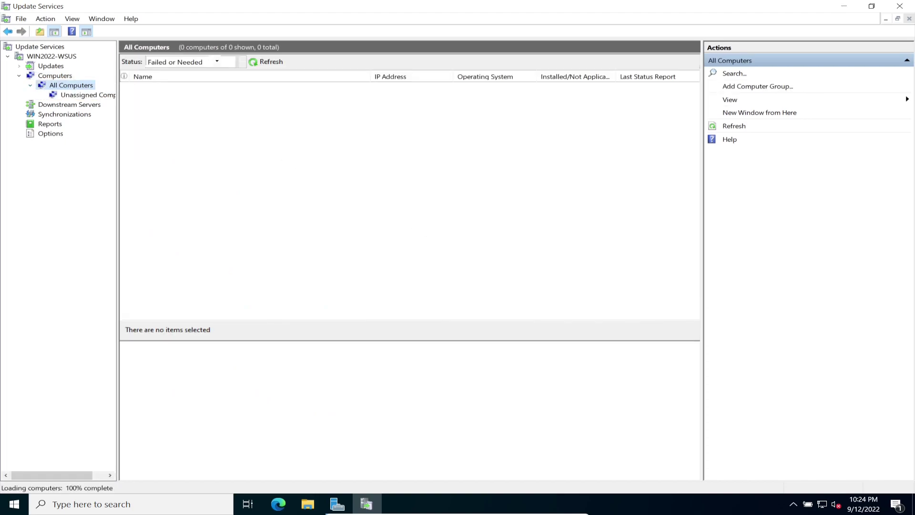
pyautogui.click(86, 94)
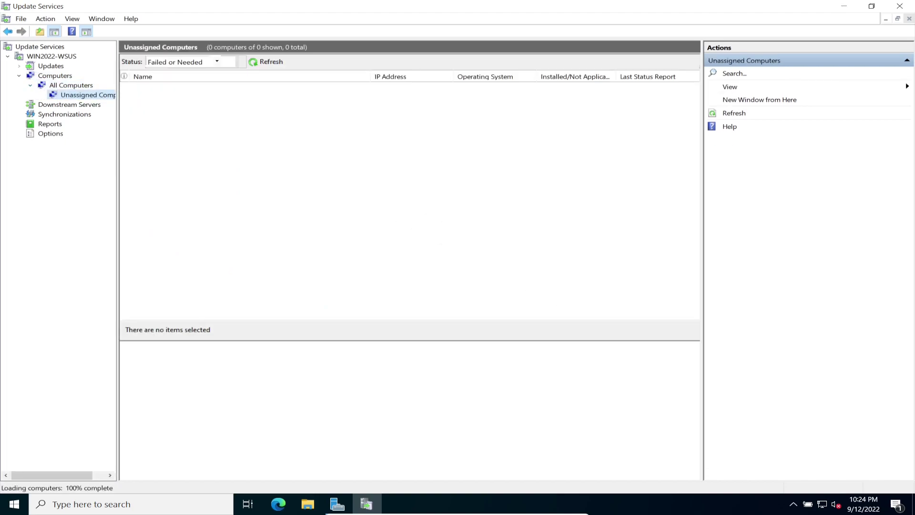
pyautogui.click(217, 62)
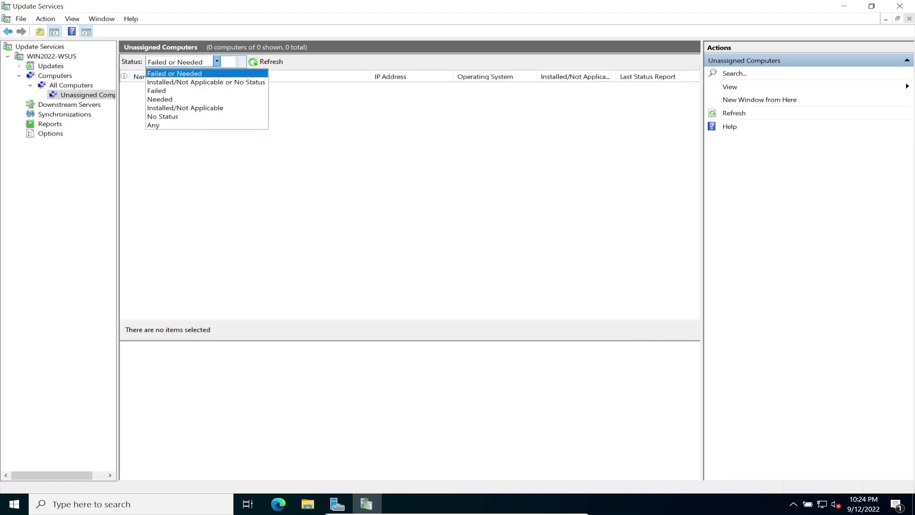
pyautogui.click(217, 61)
pyautogui.click(217, 62)
pyautogui.click(162, 125)
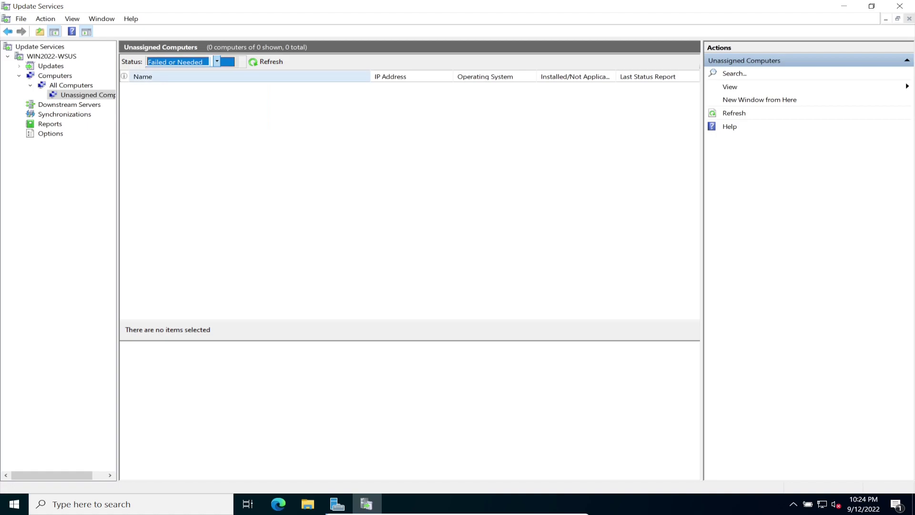
pyautogui.click(217, 62)
pyautogui.press('Return')
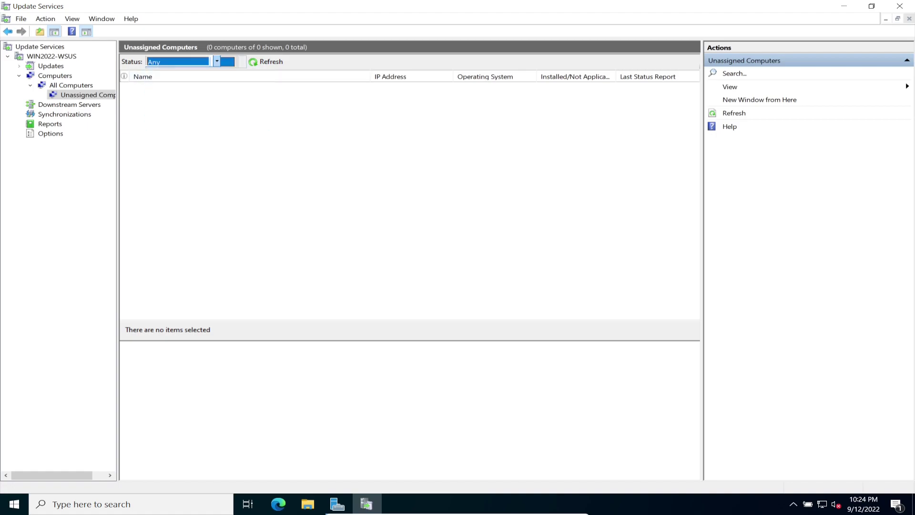
# Expand the Updates node and list All Updates with the status filter set to Any.
pyautogui.click(51, 66)
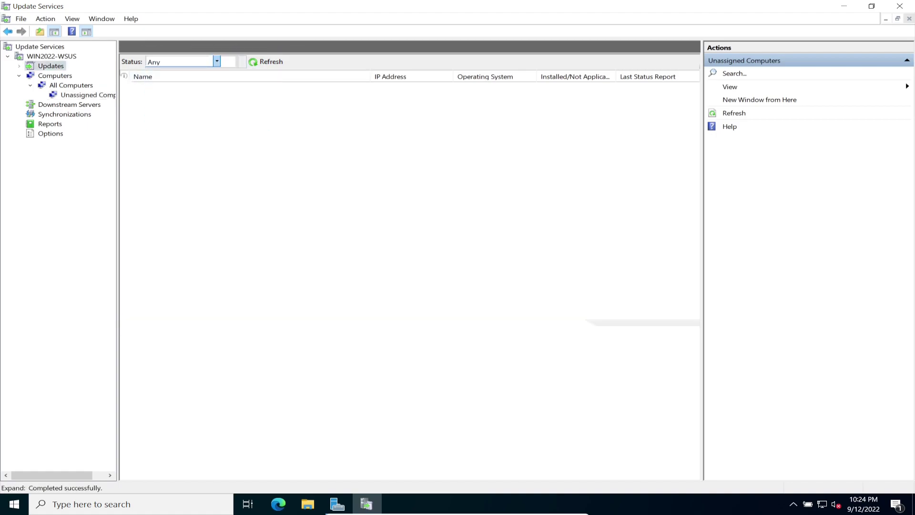
pyautogui.click(71, 85)
pyautogui.click(55, 75)
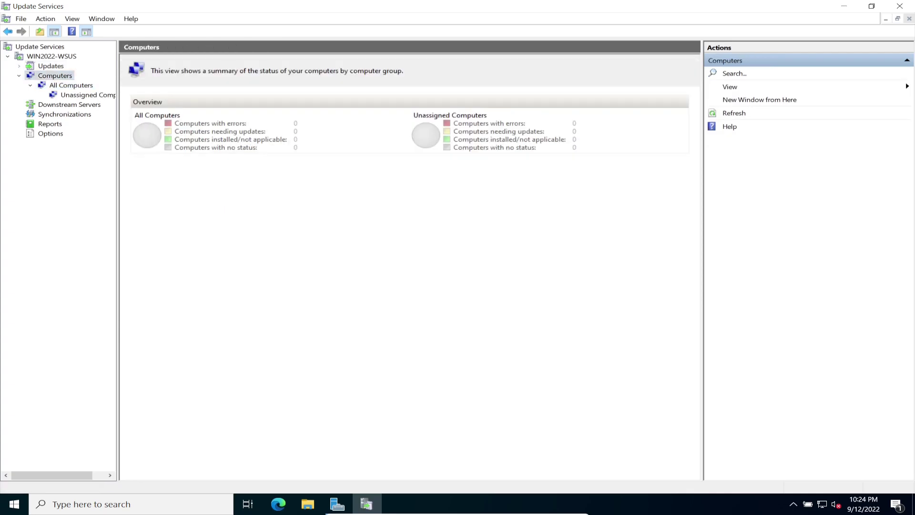
pyautogui.click(50, 66)
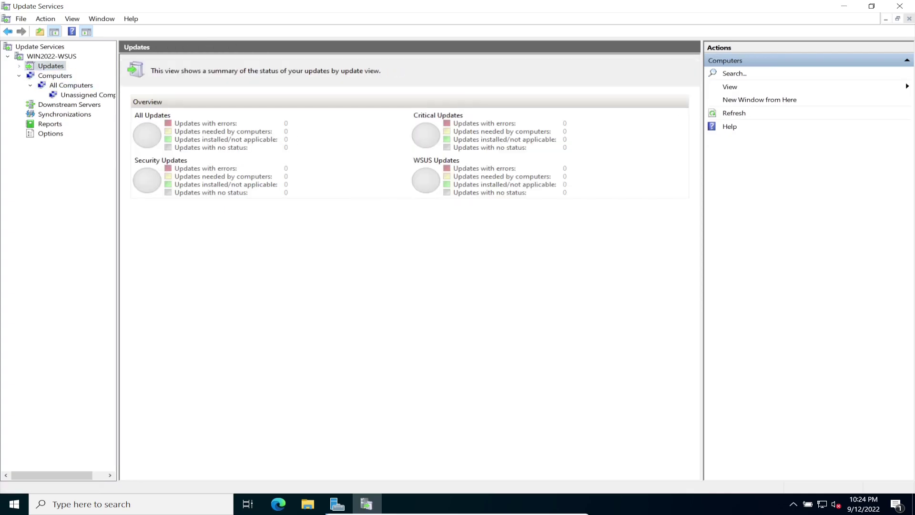
pyautogui.click(19, 66)
pyautogui.click(67, 76)
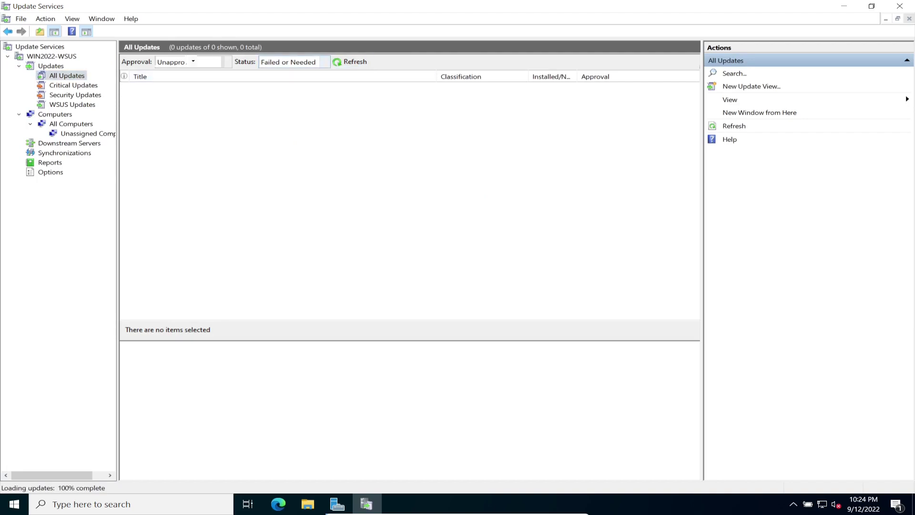
pyautogui.click(324, 62)
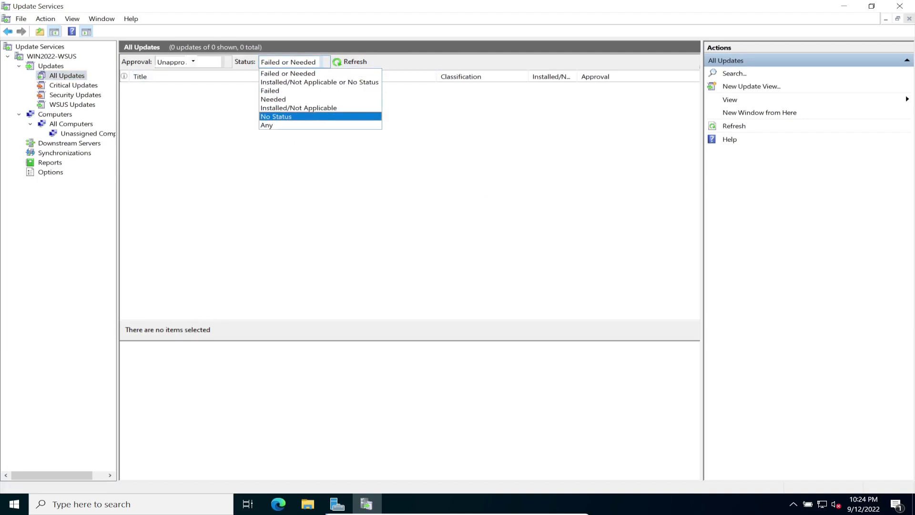
pyautogui.click(320, 126)
pyautogui.click(350, 62)
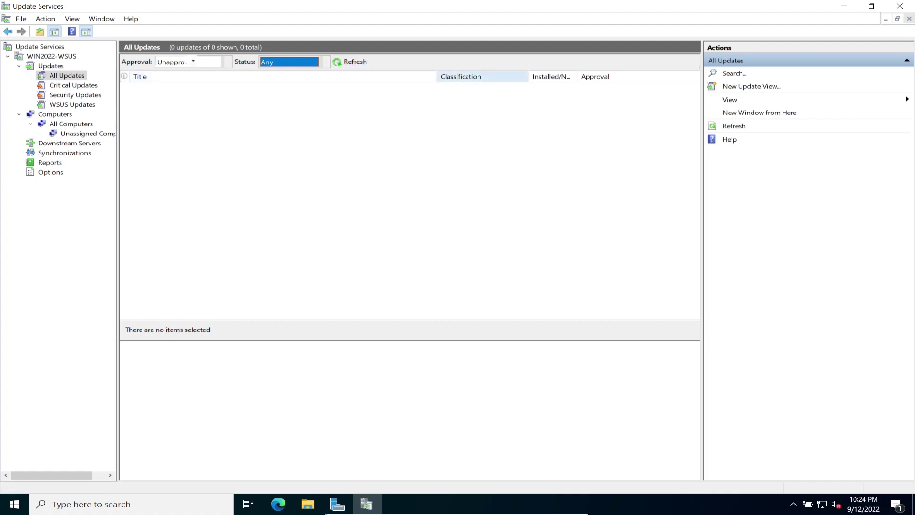
# Add the Needed Count column to the All Updates list and widen it so its heading is readable.
pyautogui.rightClick(474, 77)
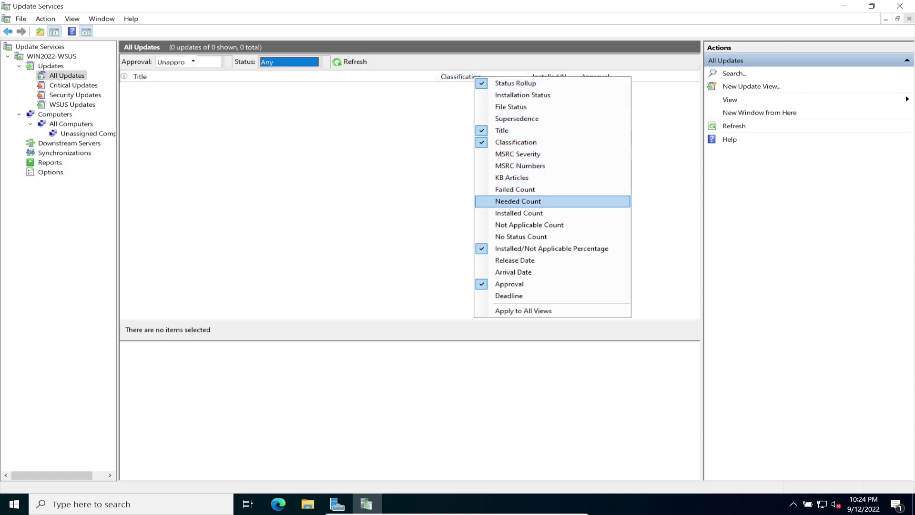
pyautogui.press('Return')
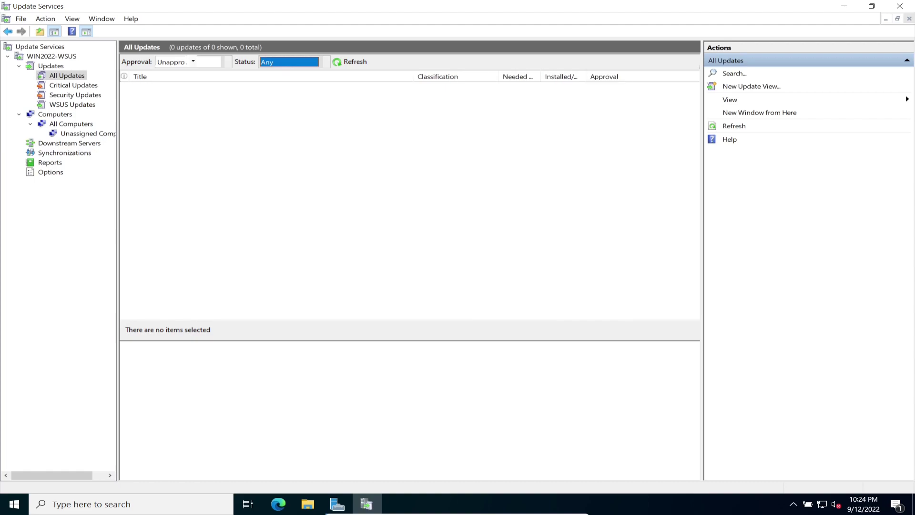
pyautogui.moveTo(540, 76); pyautogui.dragTo(573, 76)
pyautogui.moveTo(413, 77); pyautogui.dragTo(380, 76)
# Add the Supersedence column to the updates list, narrow Title and widen Installed/Not Applicable Percentage.
pyautogui.rightClick(404, 77)
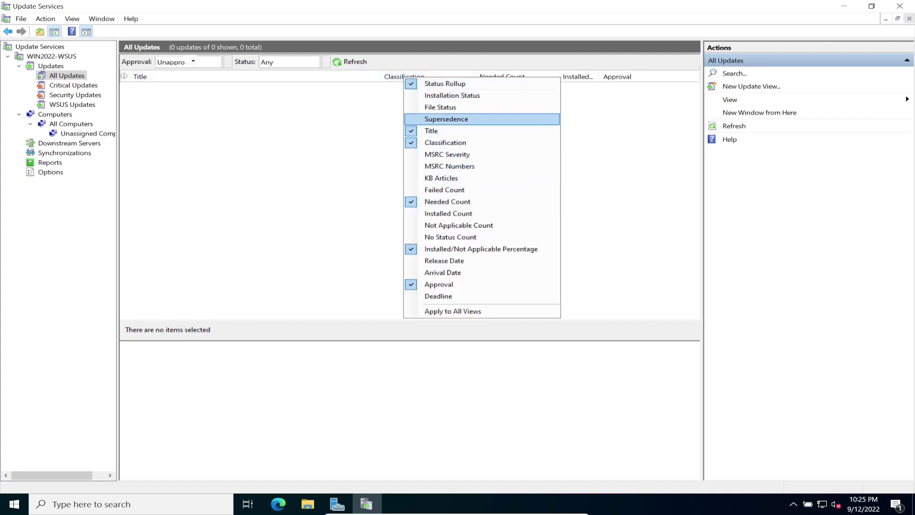
pyautogui.click(446, 118)
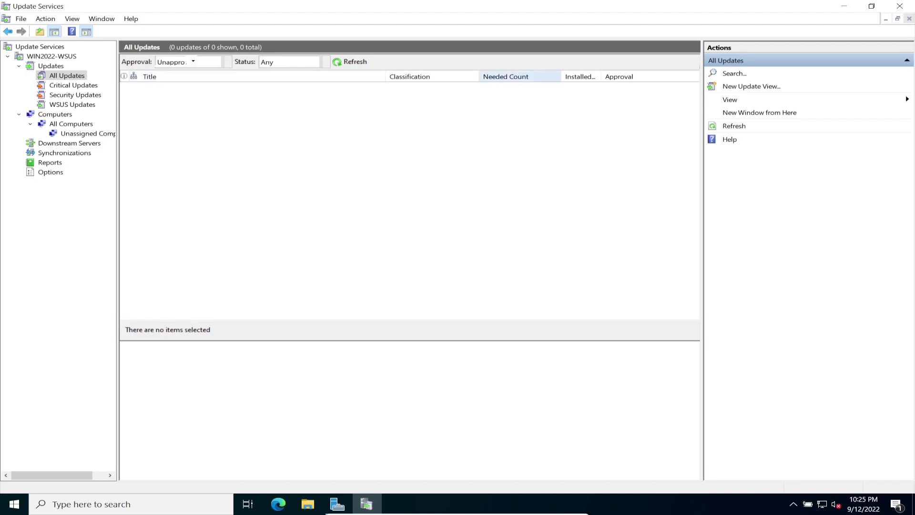
pyautogui.moveTo(384, 76); pyautogui.dragTo(332, 76)
pyautogui.moveTo(537, 76); pyautogui.dragTo(627, 77)
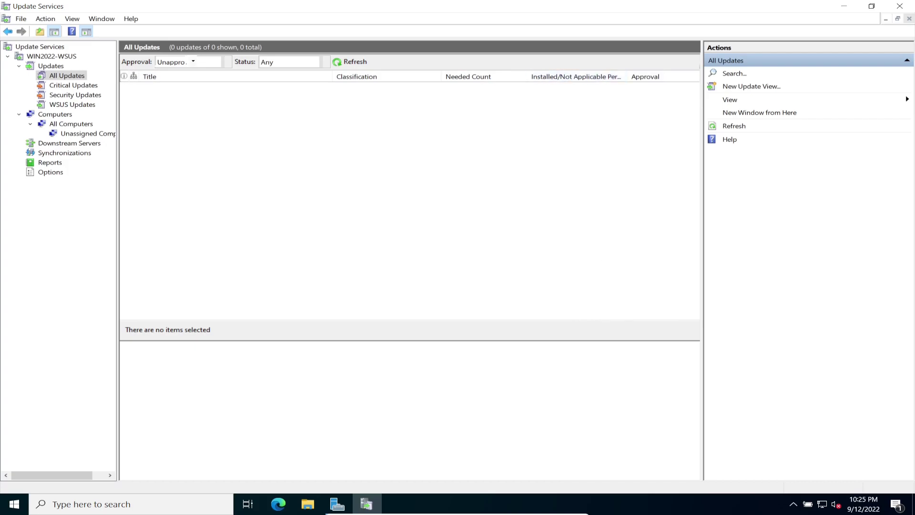
# Return to the WIN2022-WSUS server overview and switch the virtual machine to full-screen mode.
pyautogui.click(51, 66)
pyautogui.click(52, 57)
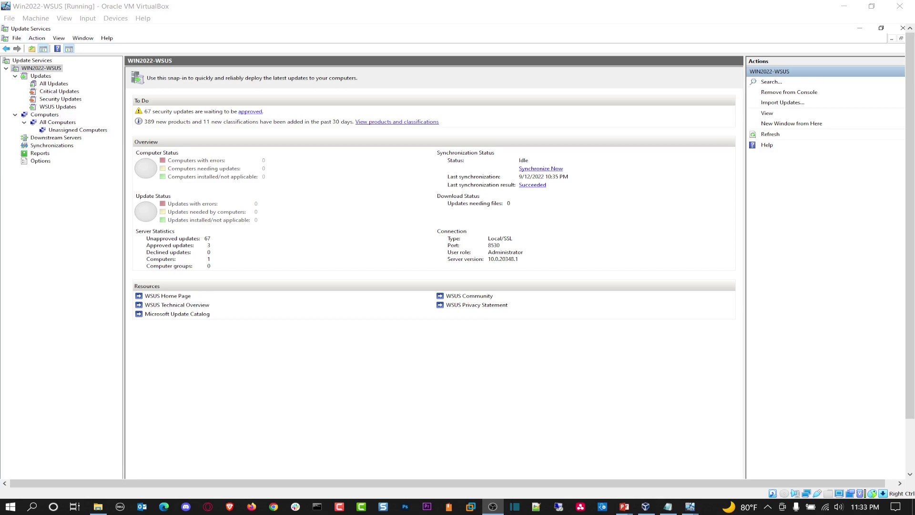
pyautogui.click(64, 18)
pyautogui.click(98, 30)
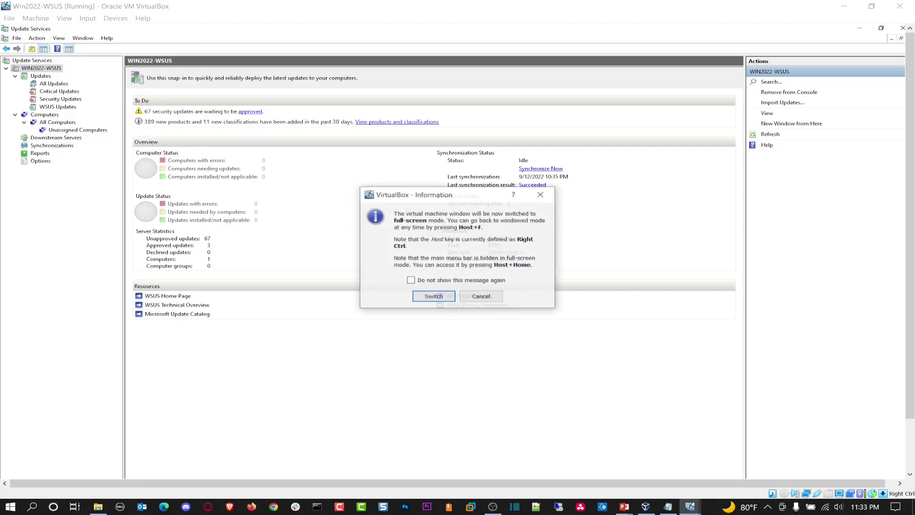
pyautogui.click(432, 296)
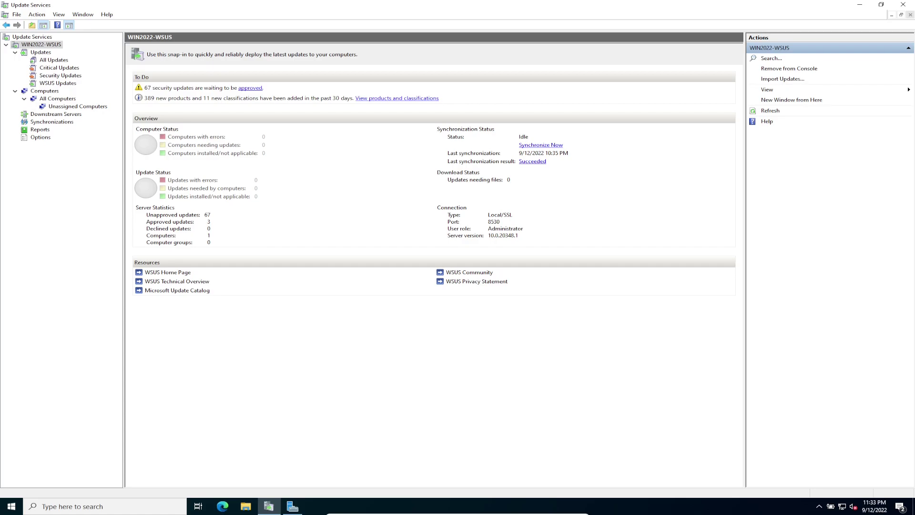
# Approve updates KB5005112, KB4514601 and KB5016623 for install on All Computers and Unassigned Computers.
pyautogui.click(53, 60)
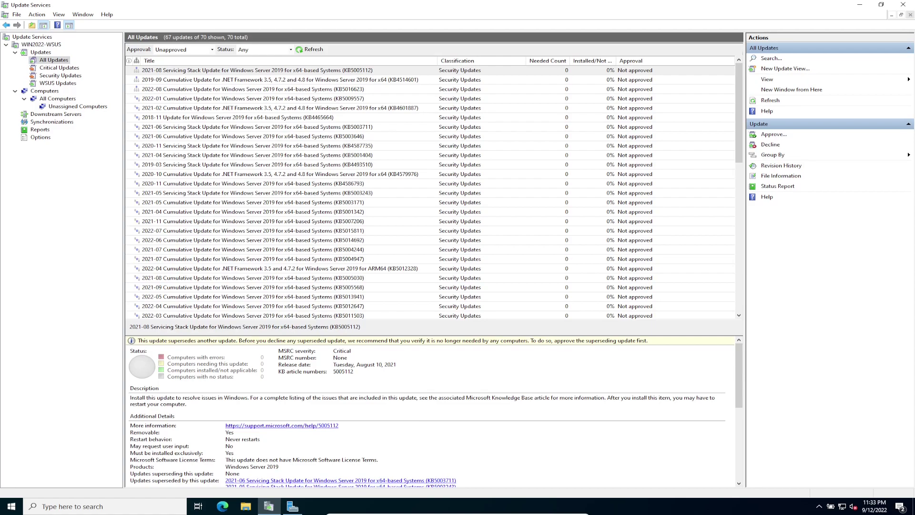
pyautogui.click(289, 61)
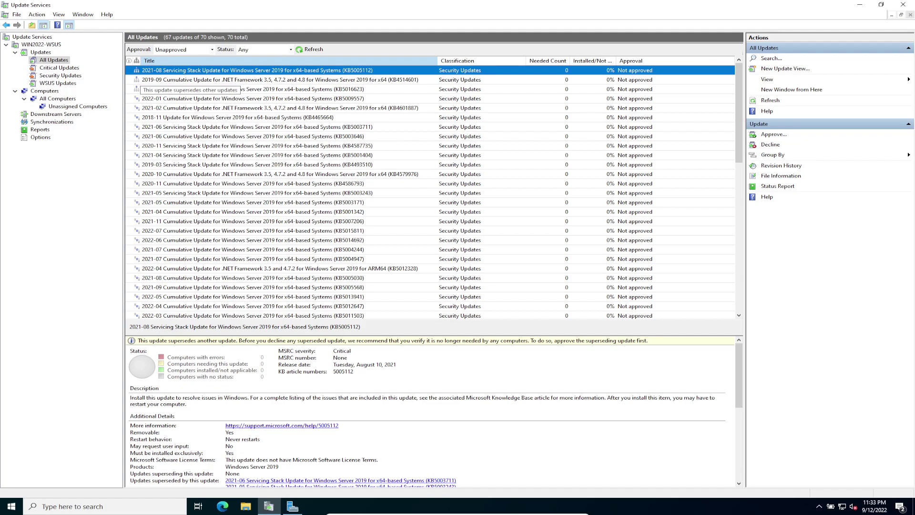
pyautogui.keyDown('shift'); pyautogui.click(137, 89); pyautogui.keyUp('shift')
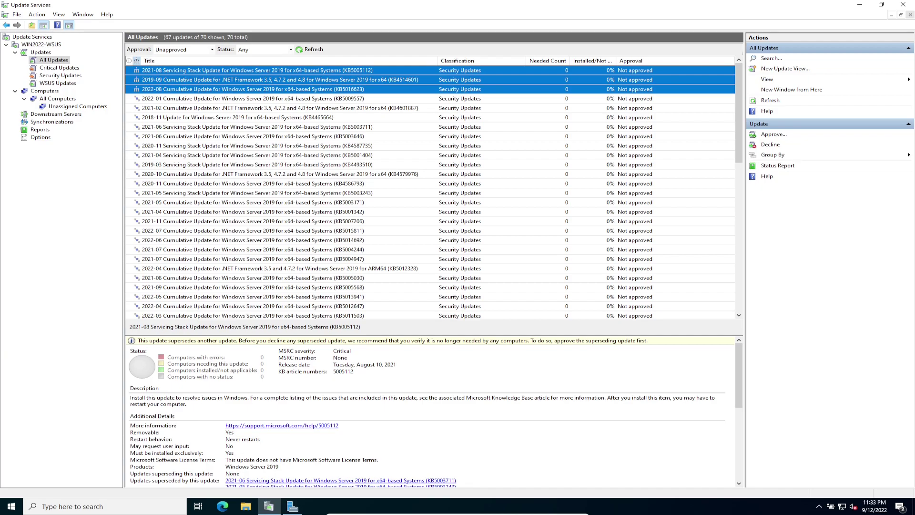
pyautogui.rightClick(169, 84)
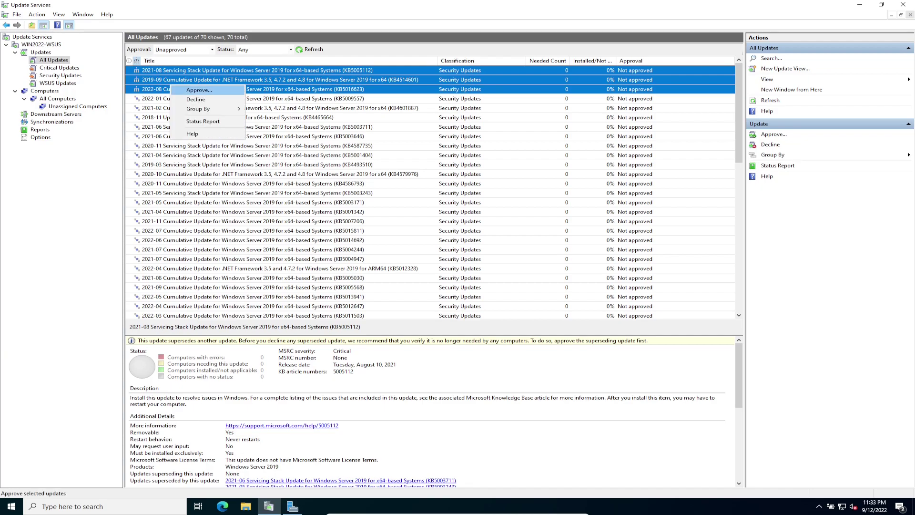
pyautogui.click(188, 90)
pyautogui.click(336, 230)
pyautogui.click(377, 239)
pyautogui.click(354, 240)
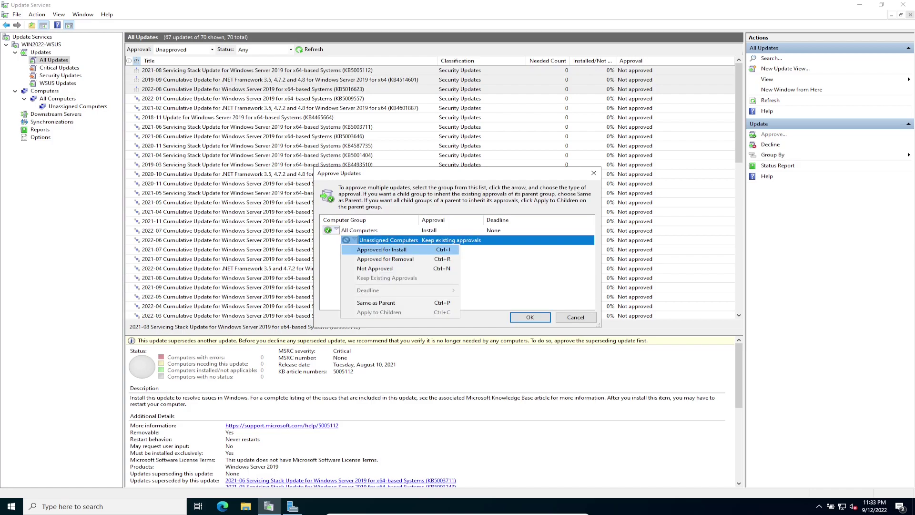
pyautogui.click(381, 249)
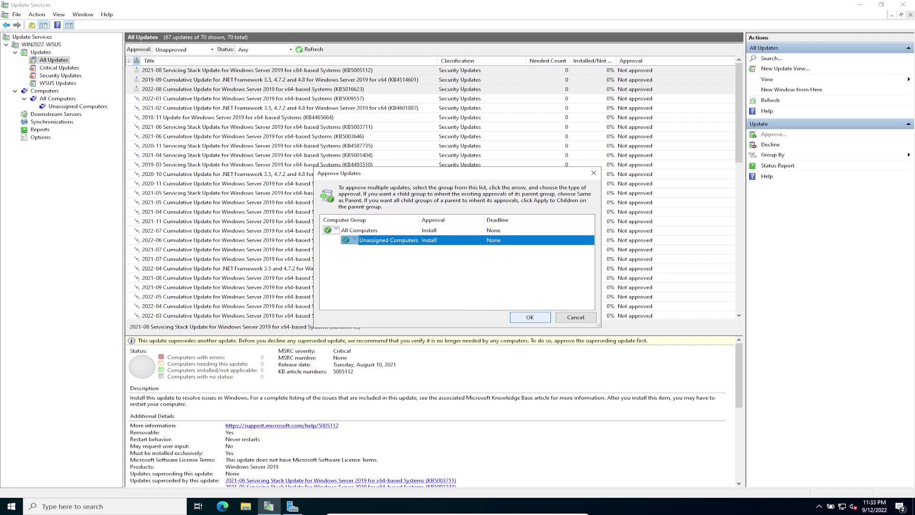
pyautogui.click(530, 317)
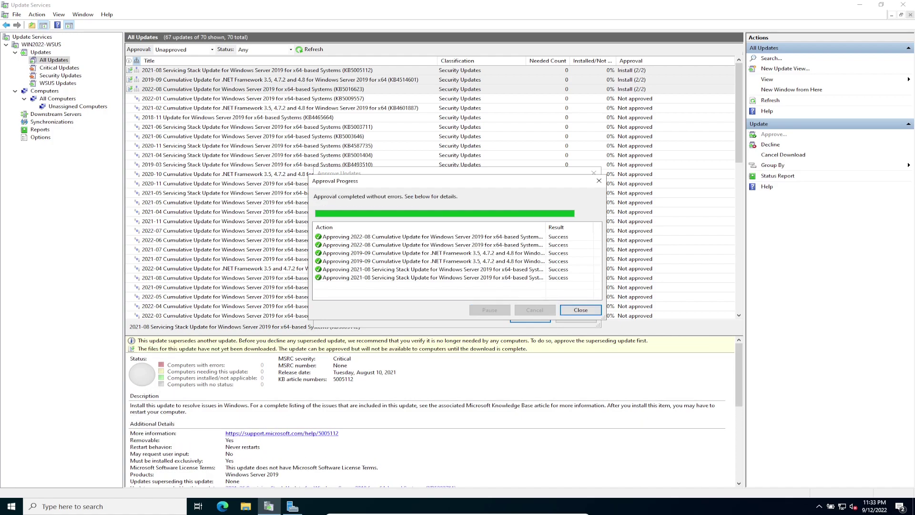
pyautogui.click(580, 310)
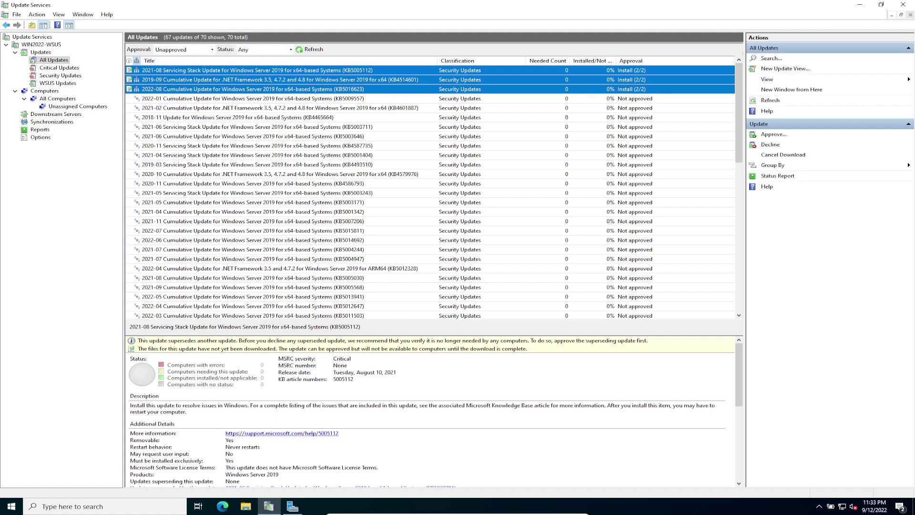
pyautogui.click(290, 50)
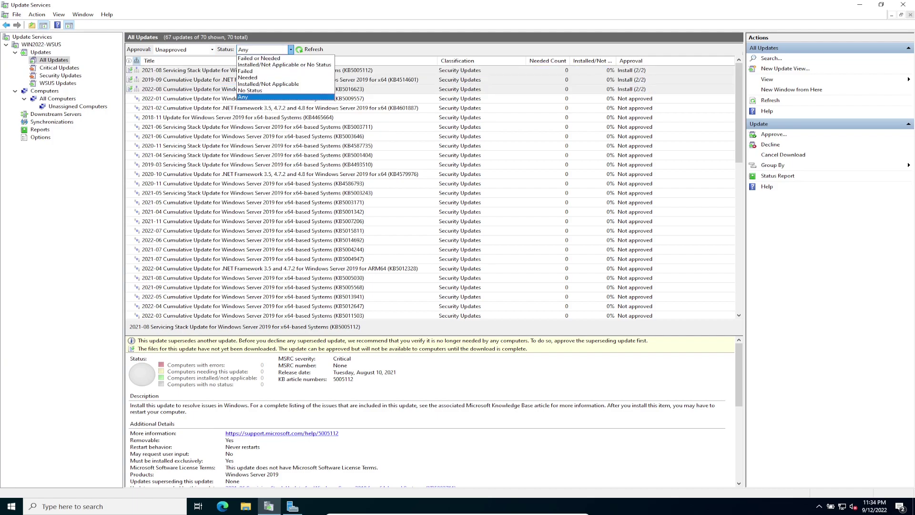
pyautogui.press('Up')
pyautogui.press('Up')
pyautogui.press('Up')
pyautogui.press('Up')
pyautogui.press('Up')
pyautogui.press('Up')
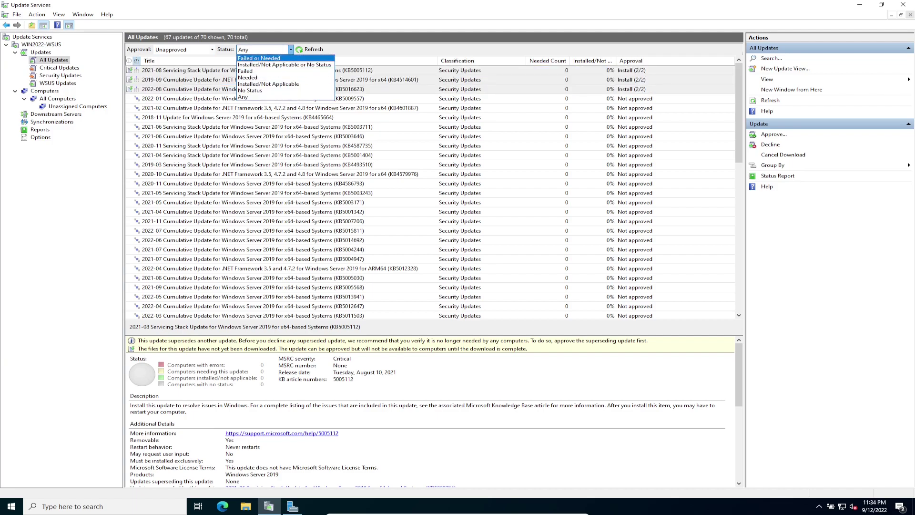
pyautogui.click(211, 50)
# Filter All Updates to approved updates and select the 2020-07 .NET Framework cumulative update KB4566516.
pyautogui.click(211, 50)
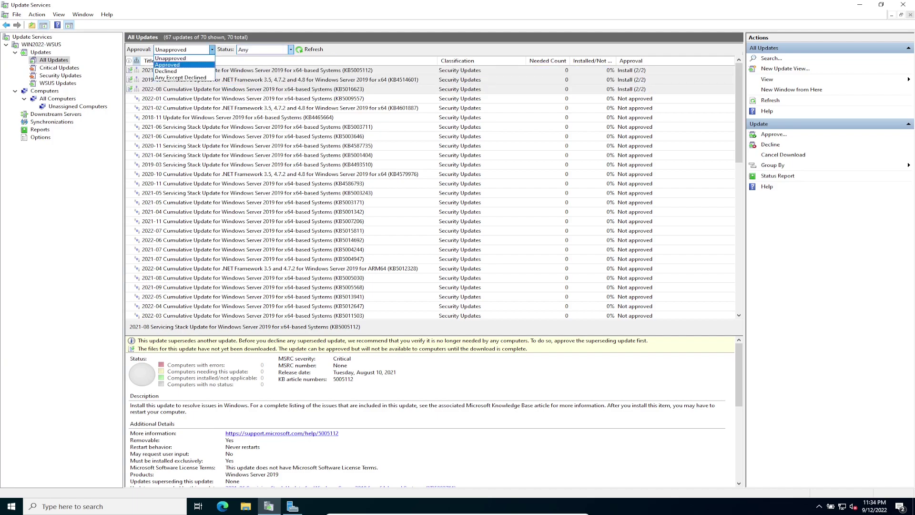
pyautogui.click(181, 63)
pyautogui.click(309, 50)
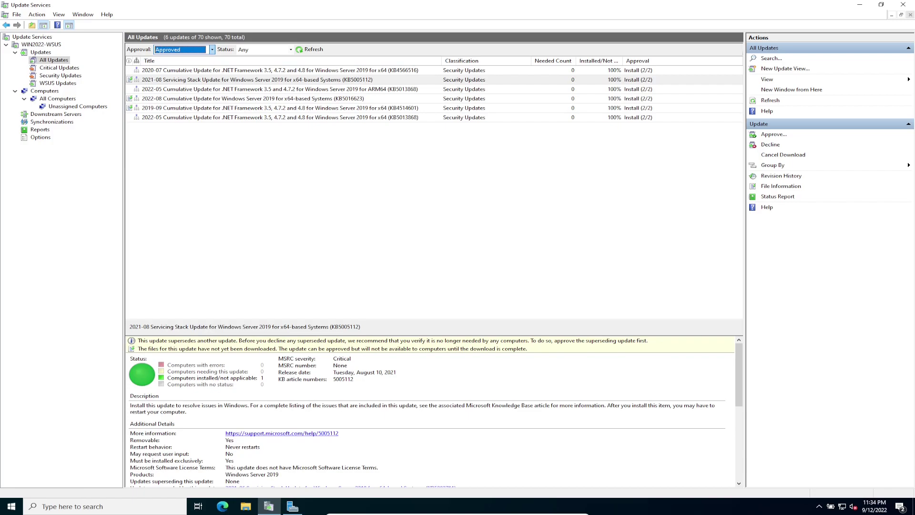
pyautogui.click(667, 70)
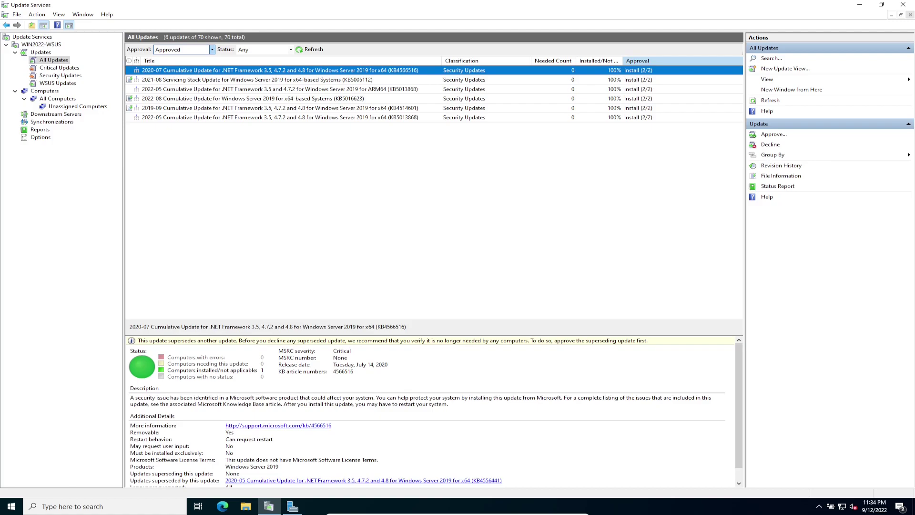
# Refresh the All Computers list and view the update status details of win22-fs01.
pyautogui.click(57, 99)
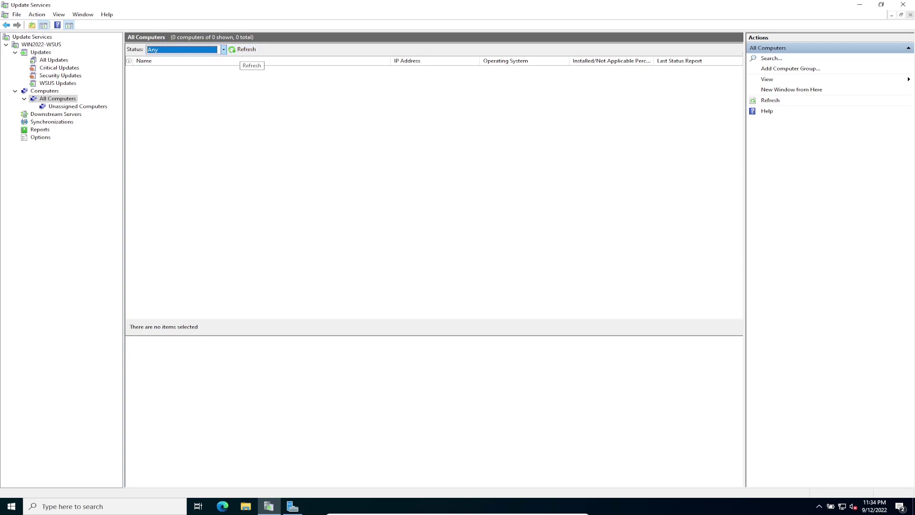
pyautogui.click(242, 50)
pyautogui.click(224, 70)
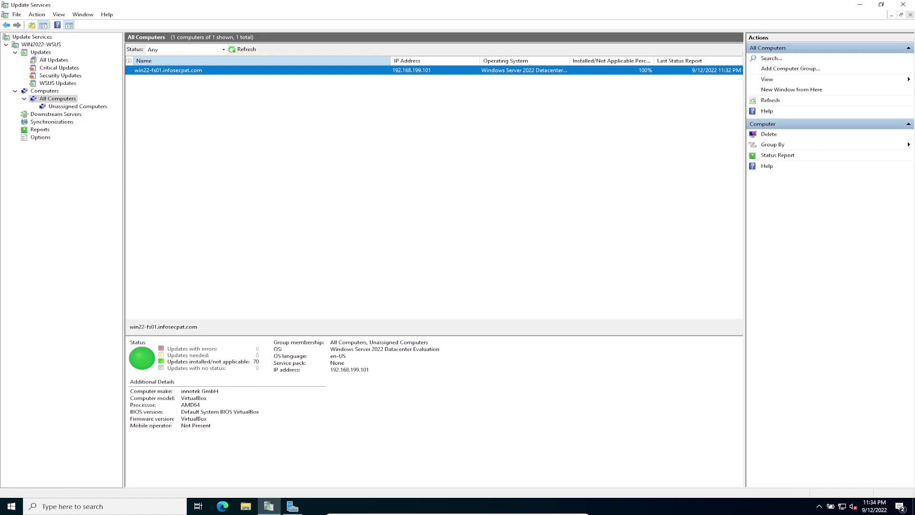
pyautogui.rightClick(232, 71)
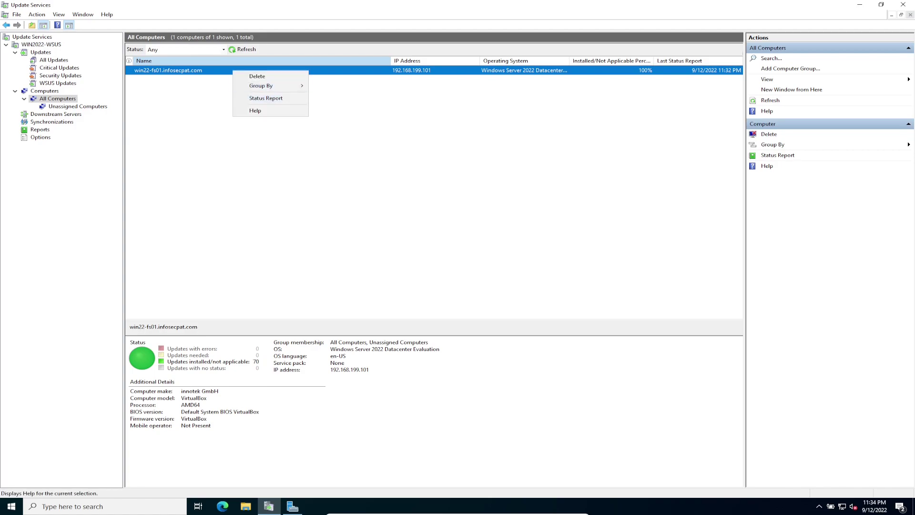
pyautogui.press('Escape')
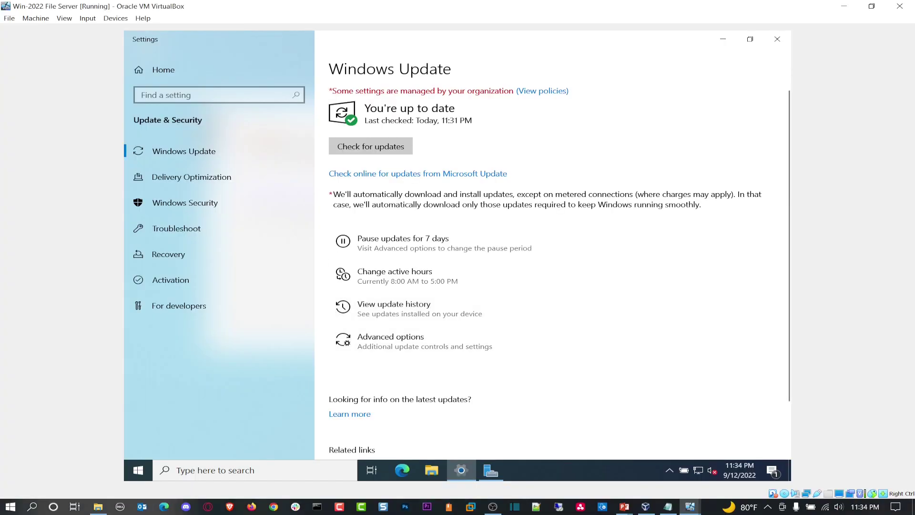
# On the Win-2022 File Server virtual machine, close Settings and Server Manager and switch to full-screen mode.
pyautogui.click(777, 39)
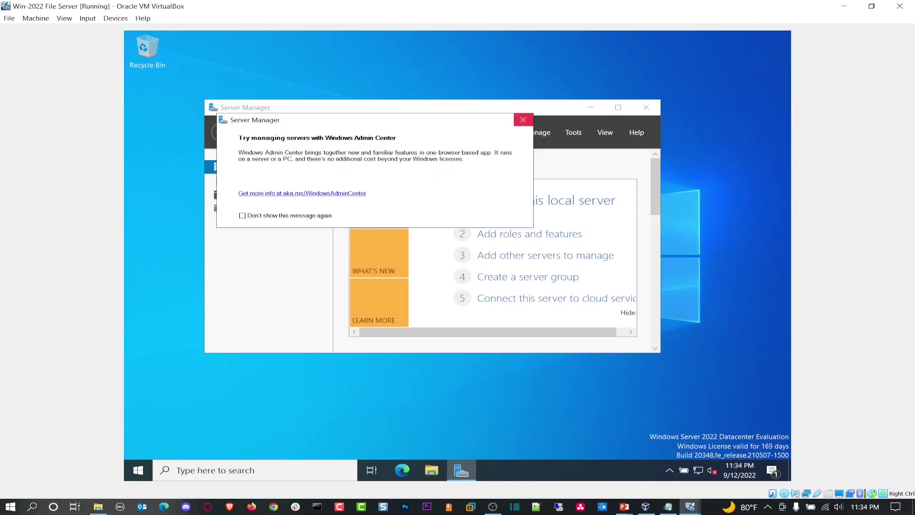
pyautogui.click(523, 120)
pyautogui.click(647, 107)
pyautogui.click(65, 18)
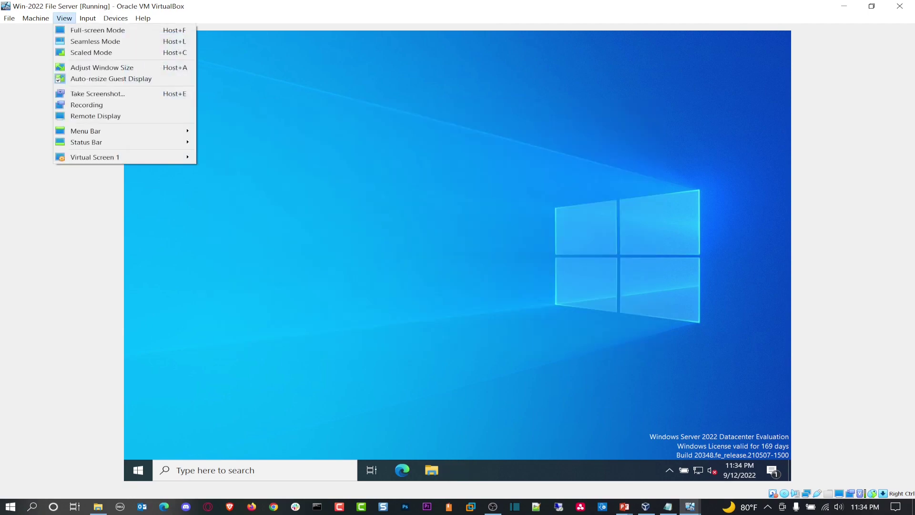
pyautogui.click(110, 29)
pyautogui.press('Return')
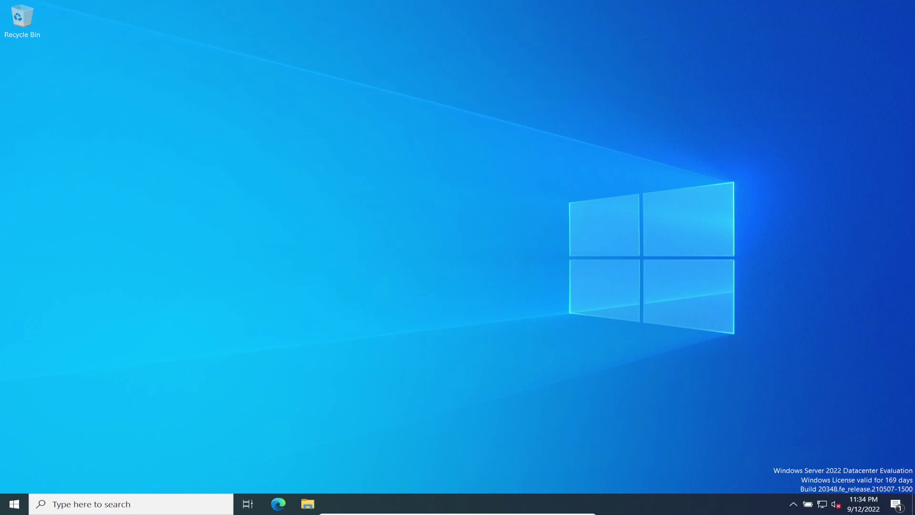
# Run gpupdate /force in an administrator Command Prompt on the file server and close the prompt.
pyautogui.press('super+x')
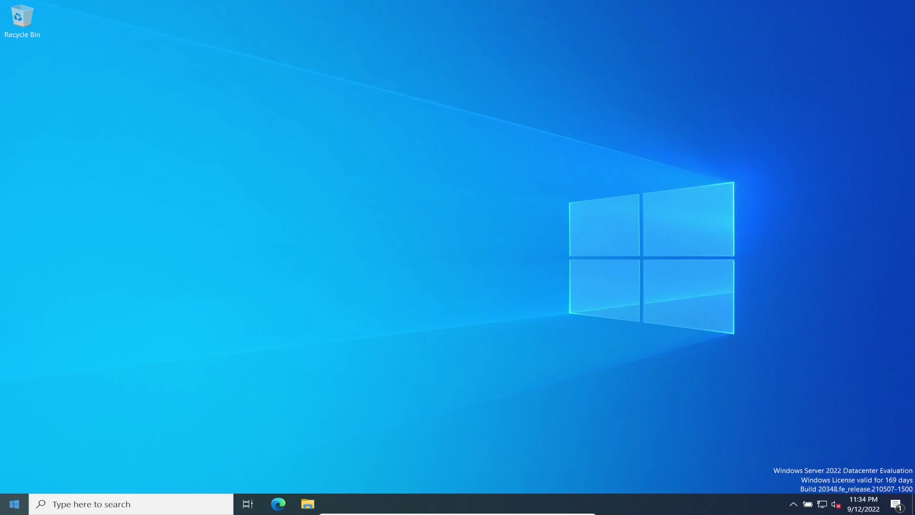
pyautogui.press('Up')
pyautogui.press('Up')
pyautogui.press('Up')
pyautogui.press('Return')
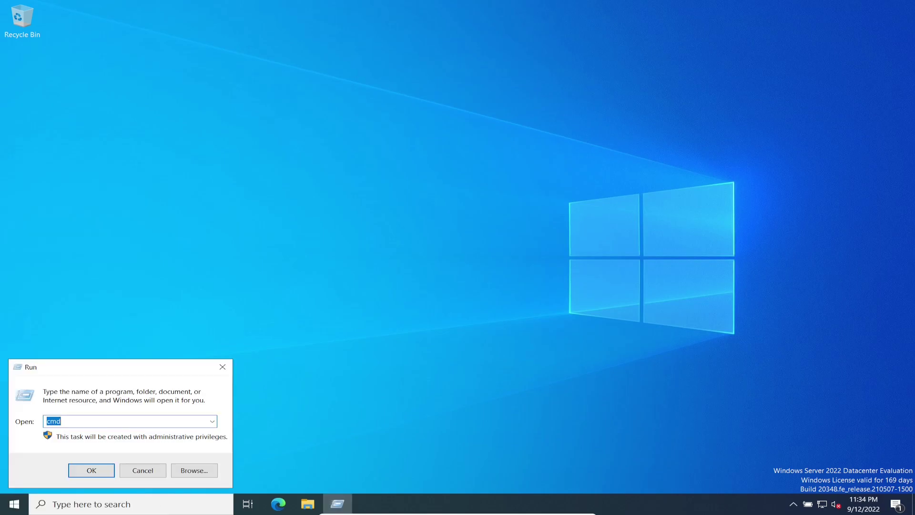
pyautogui.press('Return')
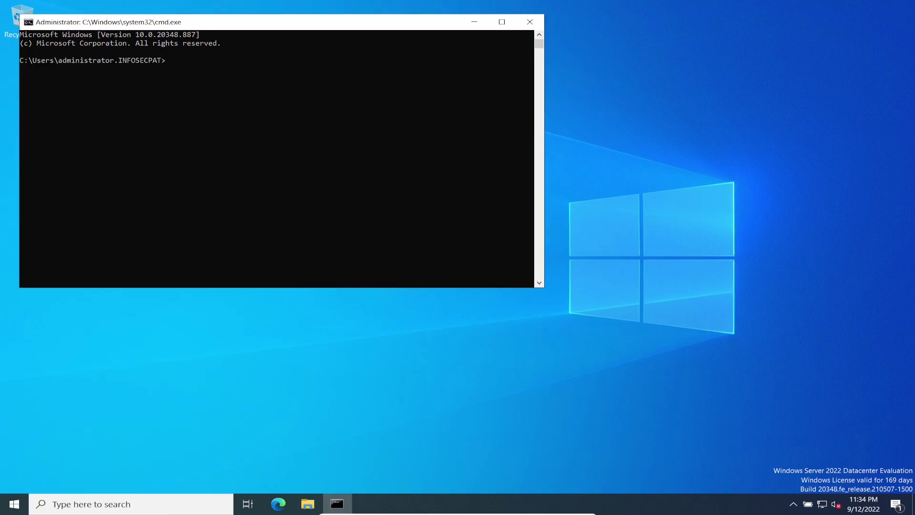
pyautogui.moveTo(365, 20); pyautogui.dragTo(448, 78)
pyautogui.scroll(3, 451, 241)
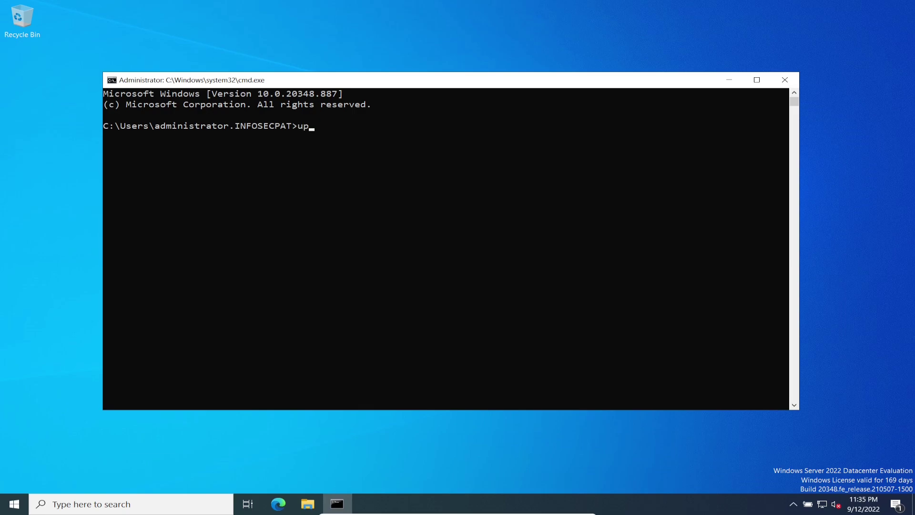
pyautogui.write('gpupdate /force')
pyautogui.press('Return')
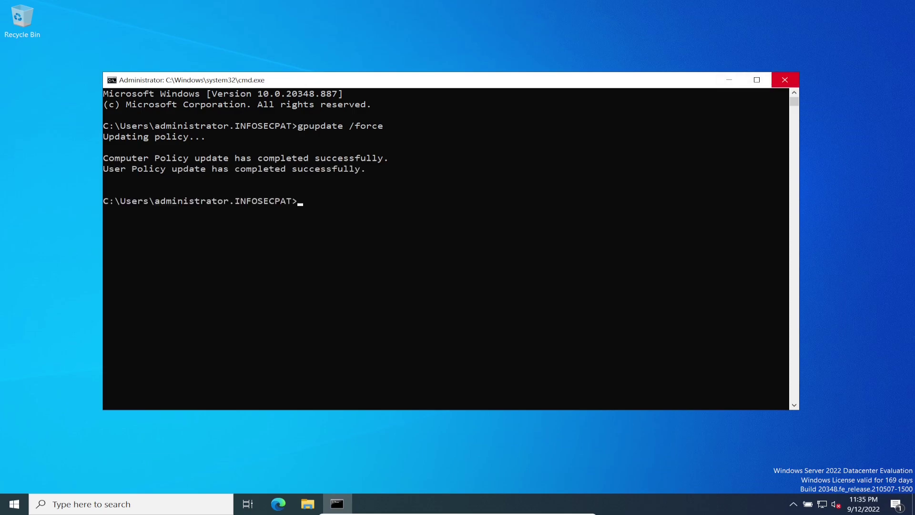
pyautogui.click(784, 80)
# Search for "check" to open the Windows Update settings and check the file server for updates.
pyautogui.press('super')
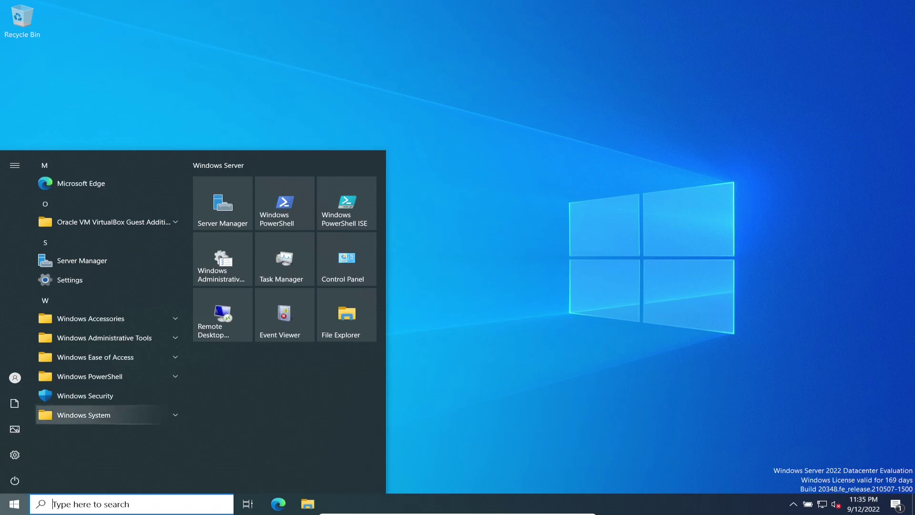
pyautogui.write('cehck')
pyautogui.press('BackSpace')
pyautogui.press('BackSpace')
pyautogui.press('BackSpace')
pyautogui.press('BackSpace')
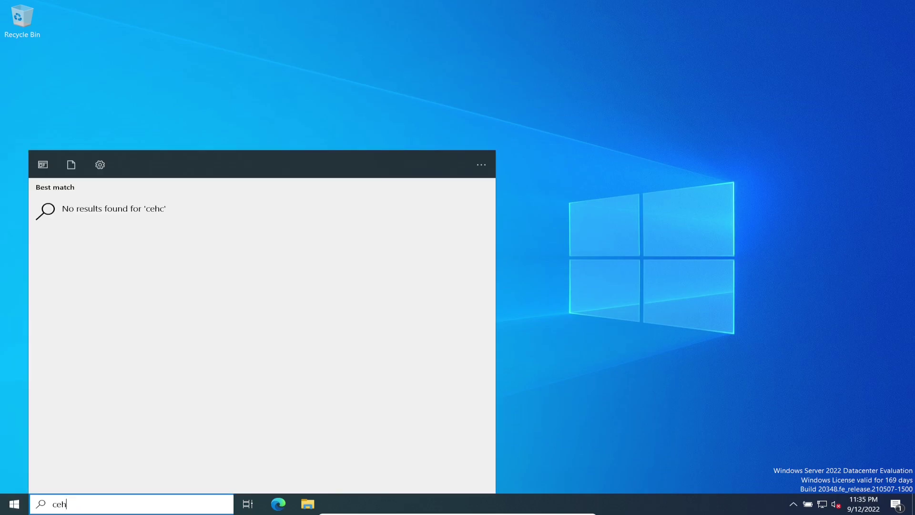
pyautogui.write('heck')
pyautogui.press('Return')
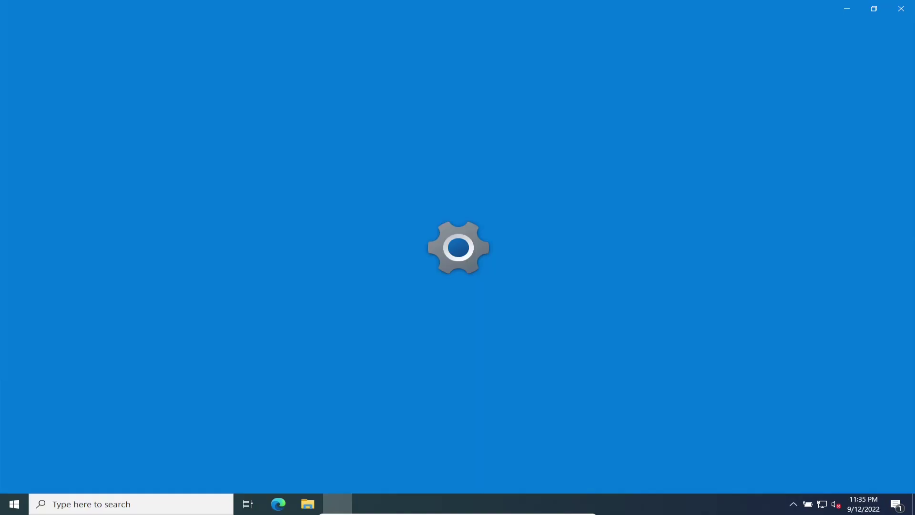
pyautogui.press('Return')
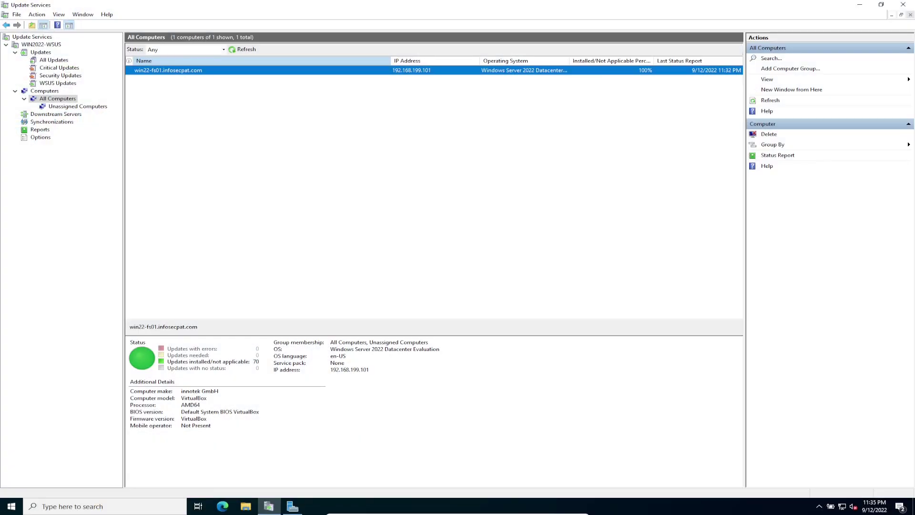
# In Update Services on the WSUS server, re-approve all six approved updates for install on All Computers and Unassigned Computers.
pyautogui.click(54, 60)
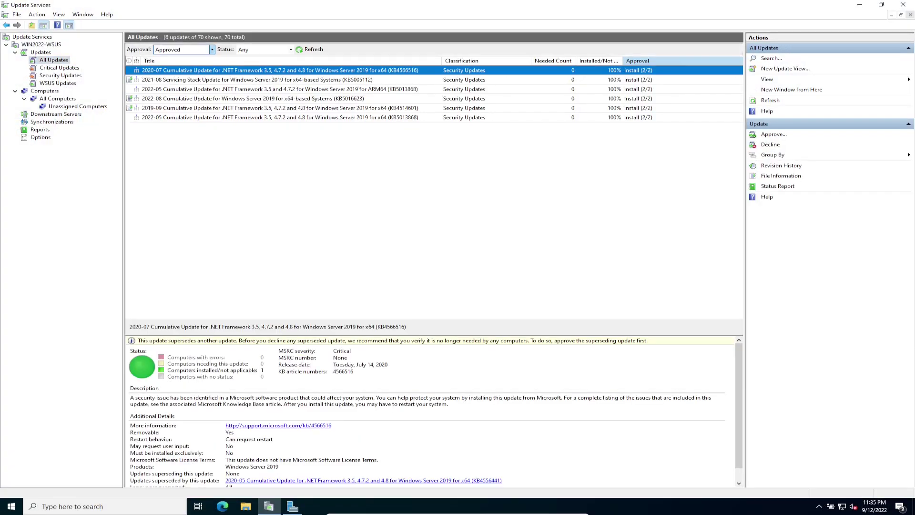
pyautogui.hotkey('ctrl', 'a')
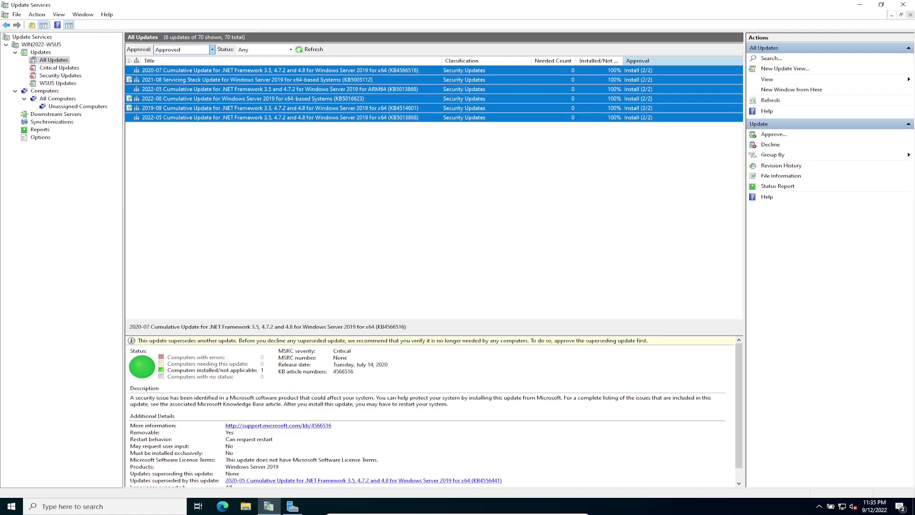
pyautogui.rightClick(247, 102)
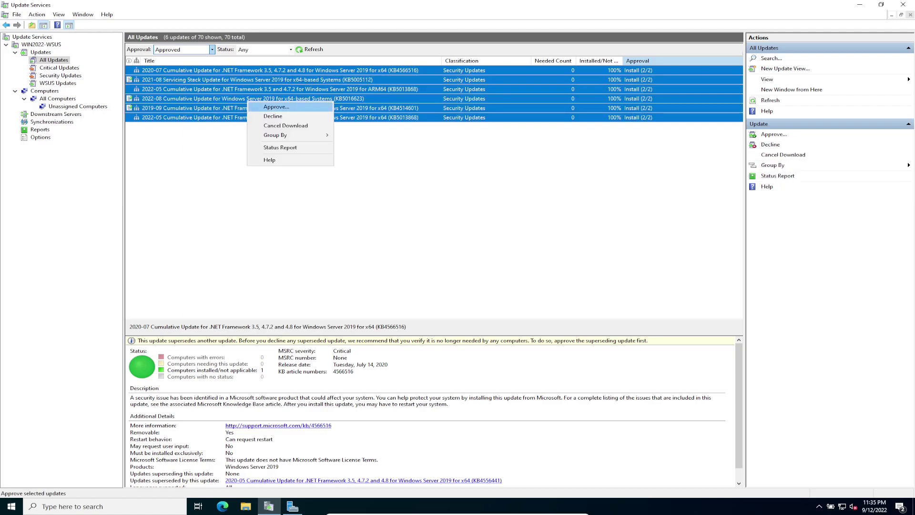
pyautogui.click(276, 106)
pyautogui.click(336, 230)
pyautogui.click(363, 240)
pyautogui.click(388, 239)
pyautogui.click(354, 240)
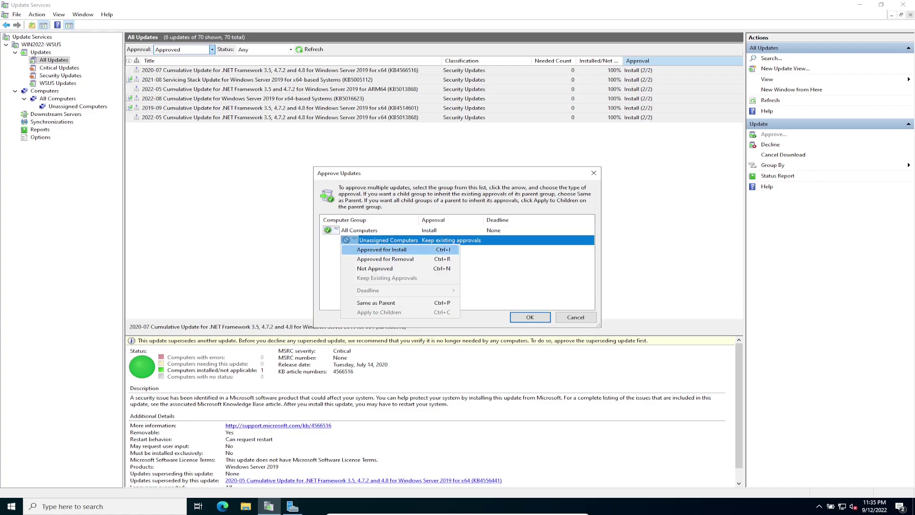
pyautogui.click(382, 250)
pyautogui.press('Return')
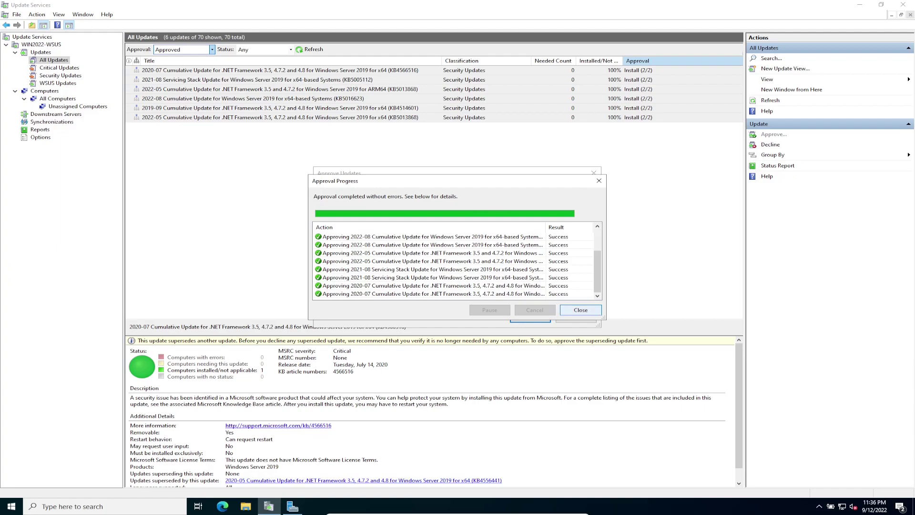
pyautogui.press('Return')
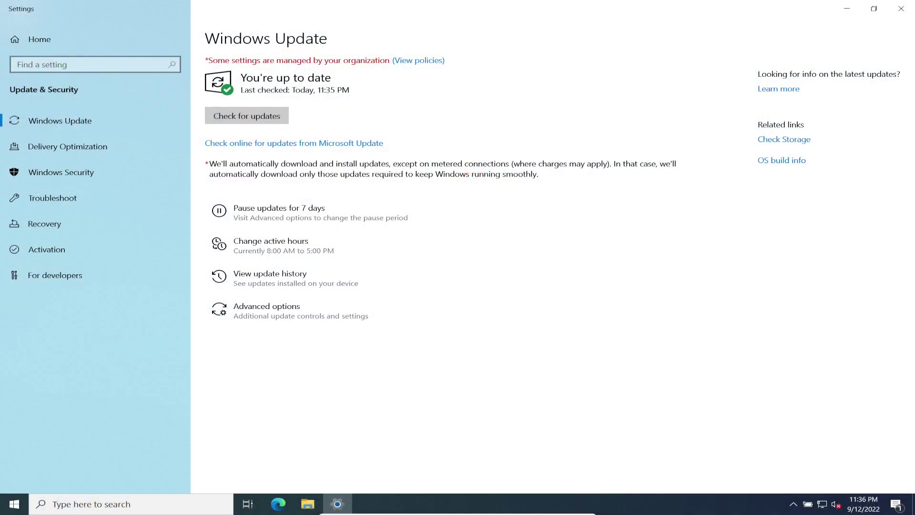
# Check for updates again on the file server, view its configured update policies and close Settings.
pyautogui.click(246, 116)
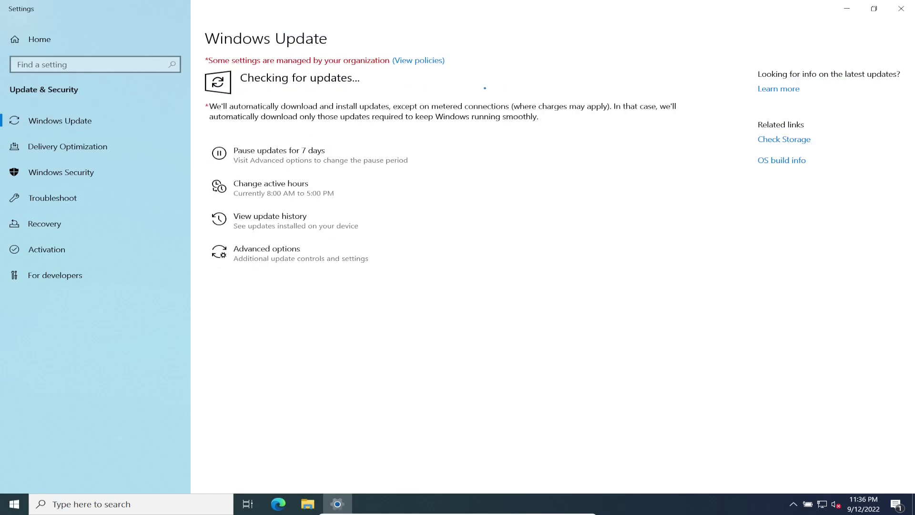
pyautogui.press('Return')
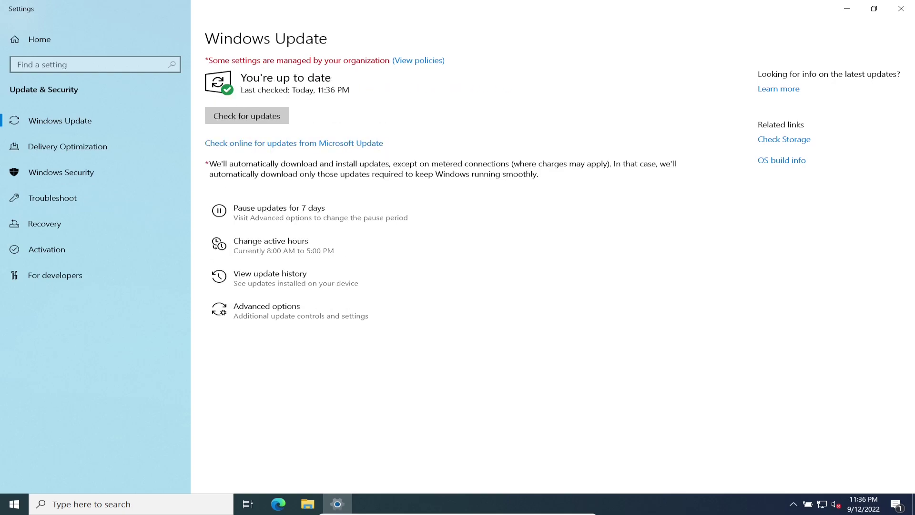
pyautogui.click(418, 61)
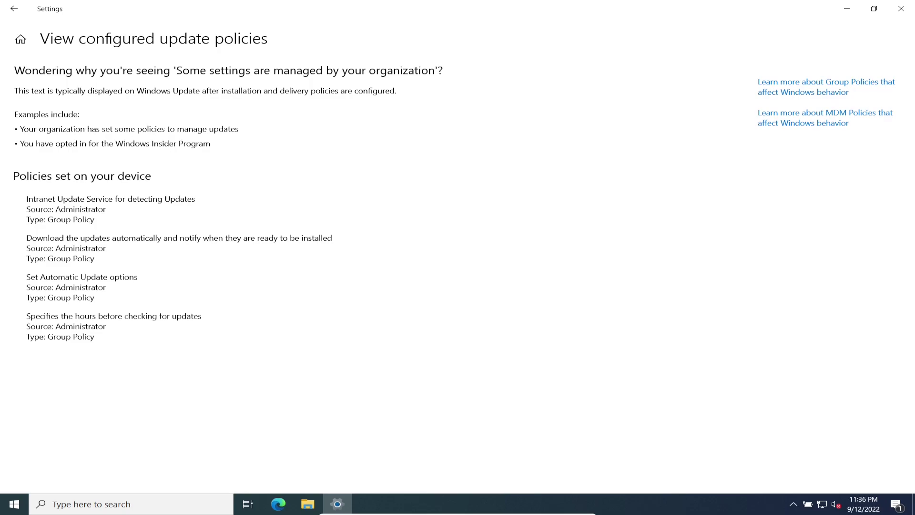
pyautogui.click(901, 8)
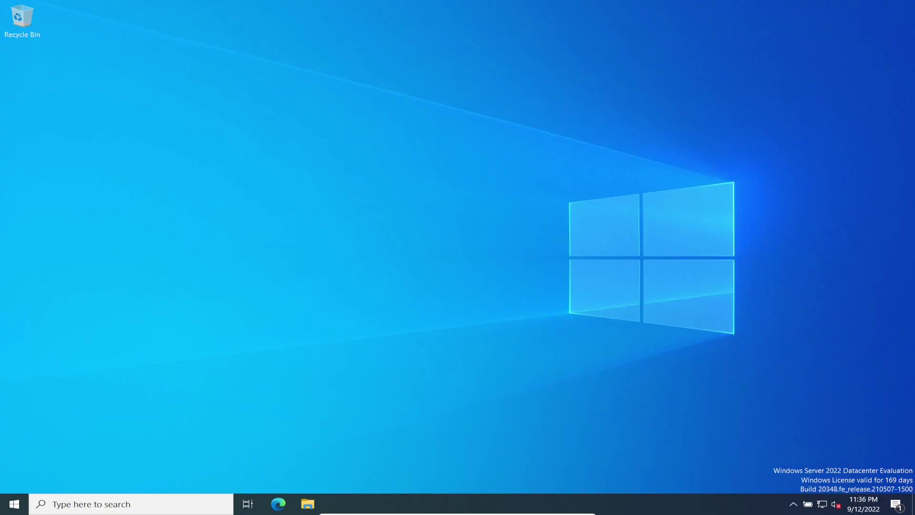